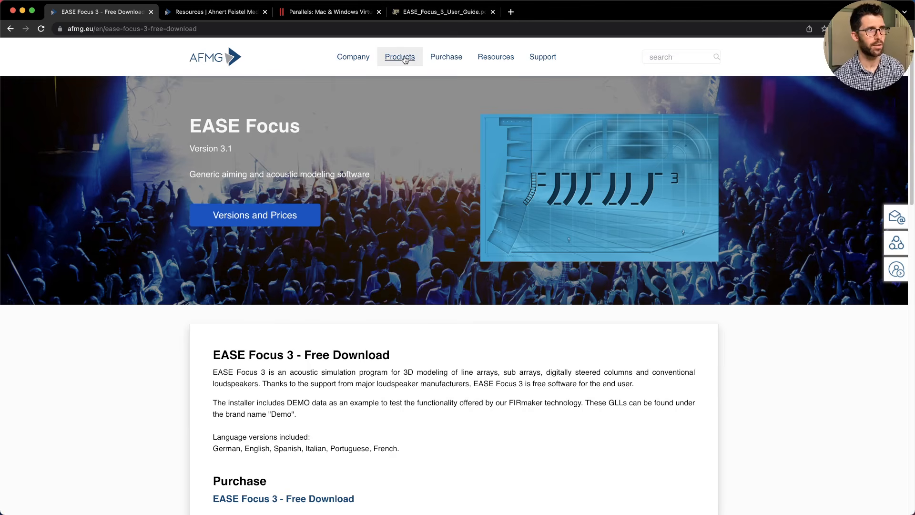
Examine the AFMG product list and the EASE Focus 3 free download page
{"action": "mouse_move", "coordinate": [405, 59]}
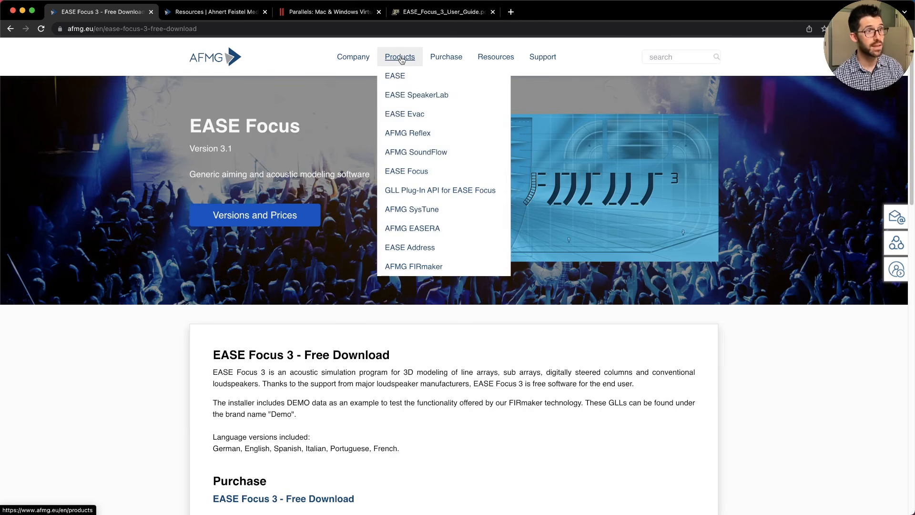
{"action": "mouse_move", "coordinate": [405, 173]}
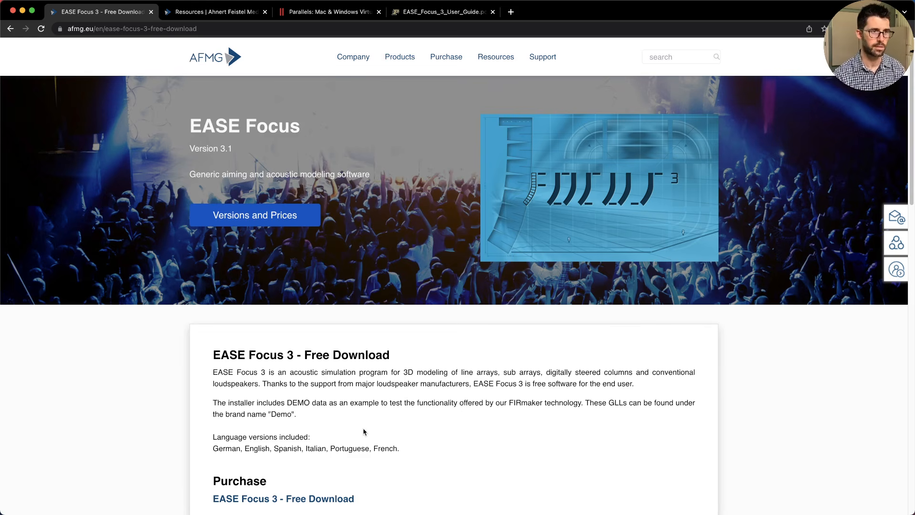
{"action": "scroll", "coordinate": [364, 432], "scroll_direction": "down", "scroll_amount": 5}
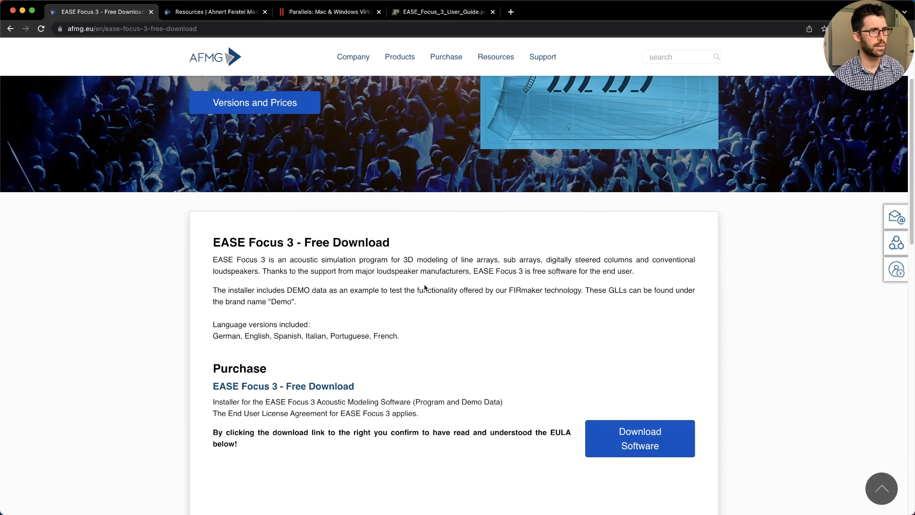
{"action": "scroll", "coordinate": [427, 289], "scroll_direction": "up", "scroll_amount": 5}
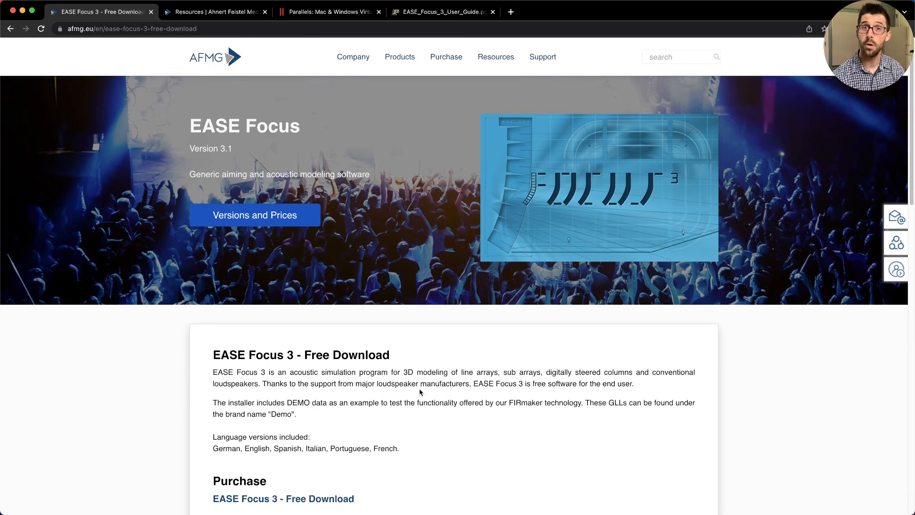
View the Parallels Desktop page and browse the manuals listed in the AFMG resources
{"action": "left_click", "coordinate": [317, 12]}
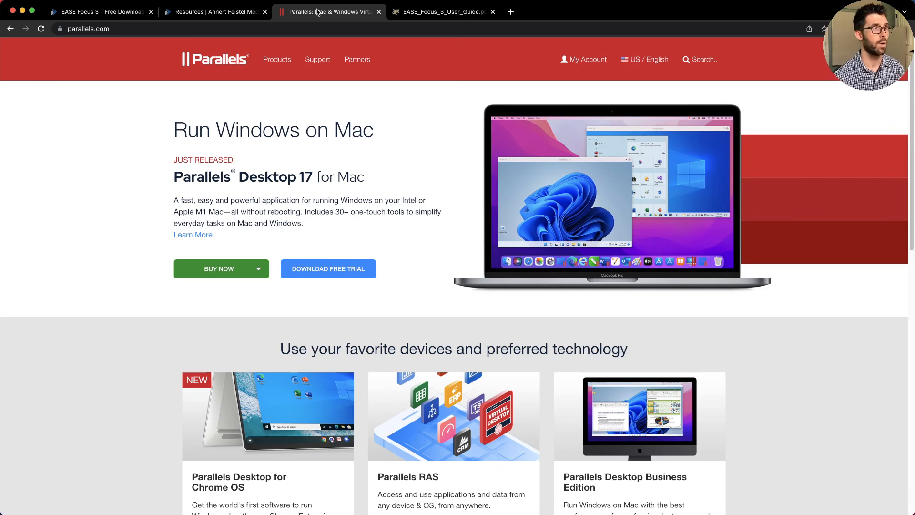
{"action": "left_click", "coordinate": [236, 13]}
{"action": "scroll", "coordinate": [234, 118], "scroll_direction": "up", "scroll_amount": 3}
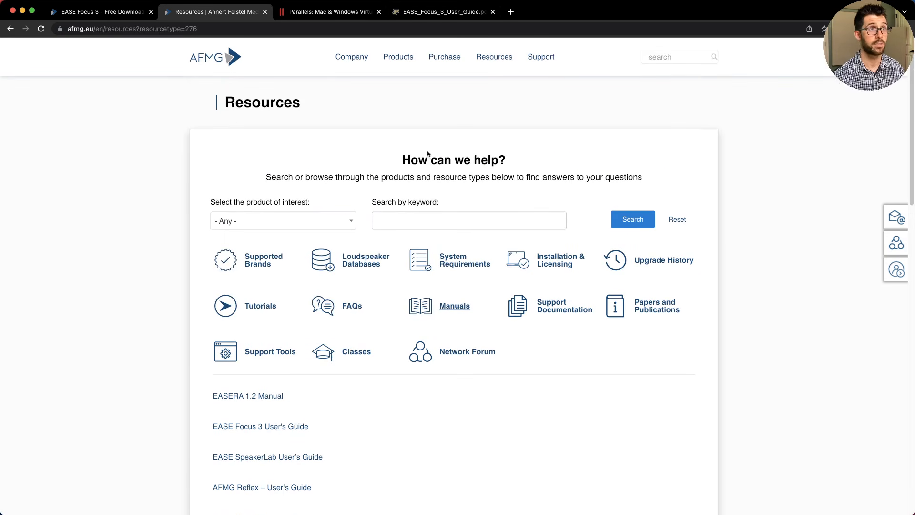
{"action": "left_click", "coordinate": [452, 310]}
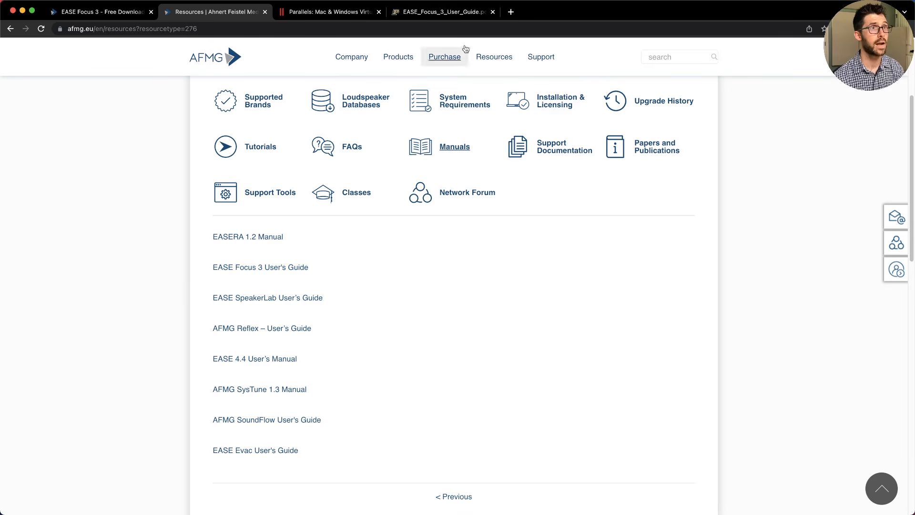
Display the EASE Focus 3 User Guide PDF and examine its table of contents
{"action": "left_click", "coordinate": [437, 13]}
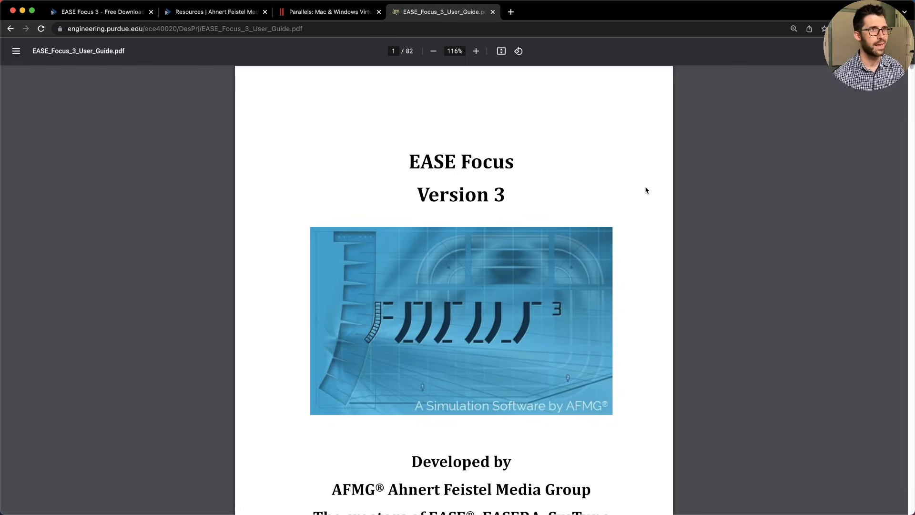
{"action": "scroll", "coordinate": [630, 205], "scroll_direction": "down", "scroll_amount": 3}
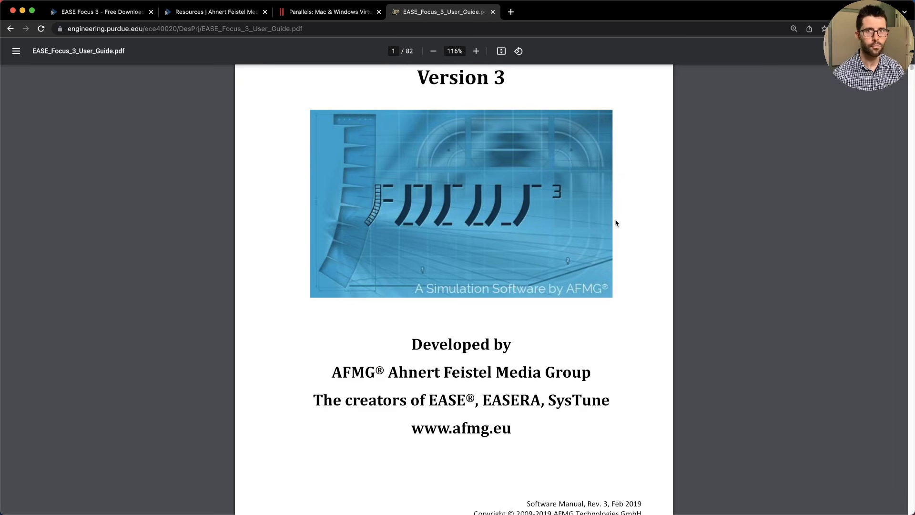
{"action": "scroll", "coordinate": [616, 223], "scroll_direction": "down", "scroll_amount": 10}
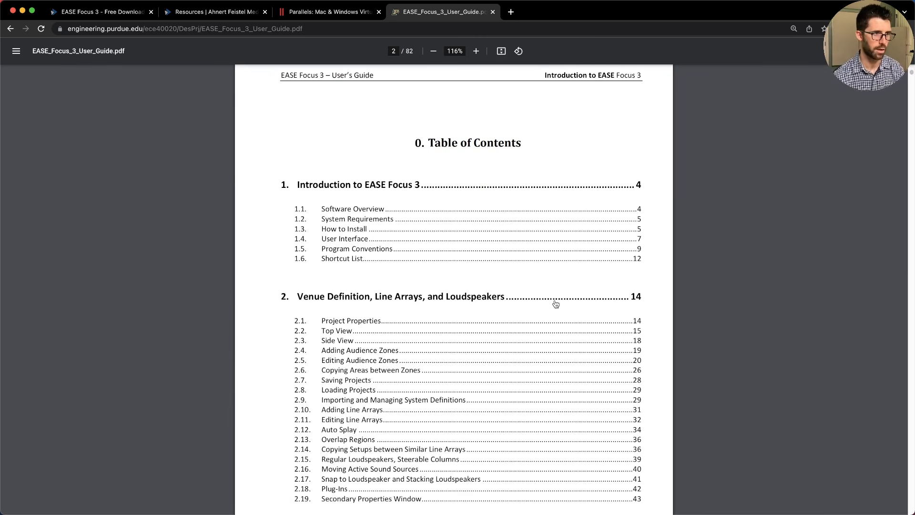
{"action": "scroll", "coordinate": [556, 304], "scroll_direction": "down", "scroll_amount": 1}
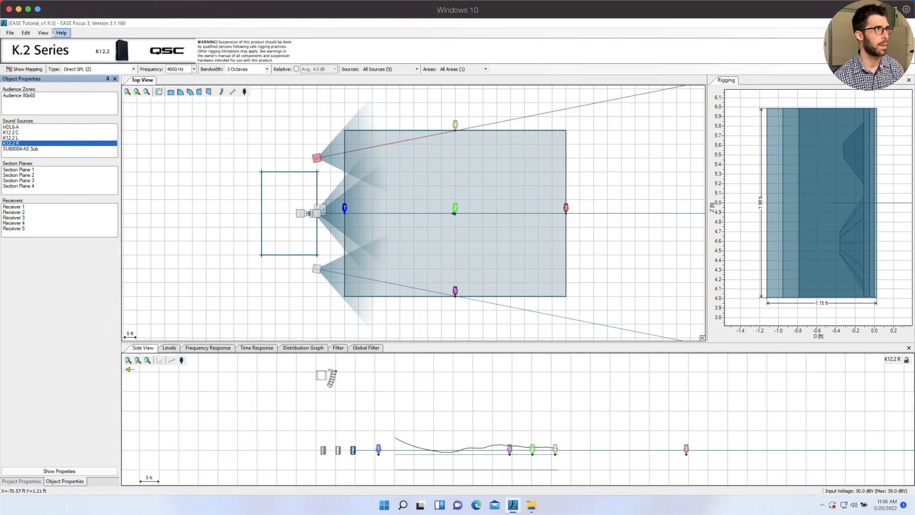
In EASE Focus 3, set the environment units to Imperial (ft, lbs, °F) and the functionality mode to Extended
{"action": "left_click", "coordinate": [10, 33]}
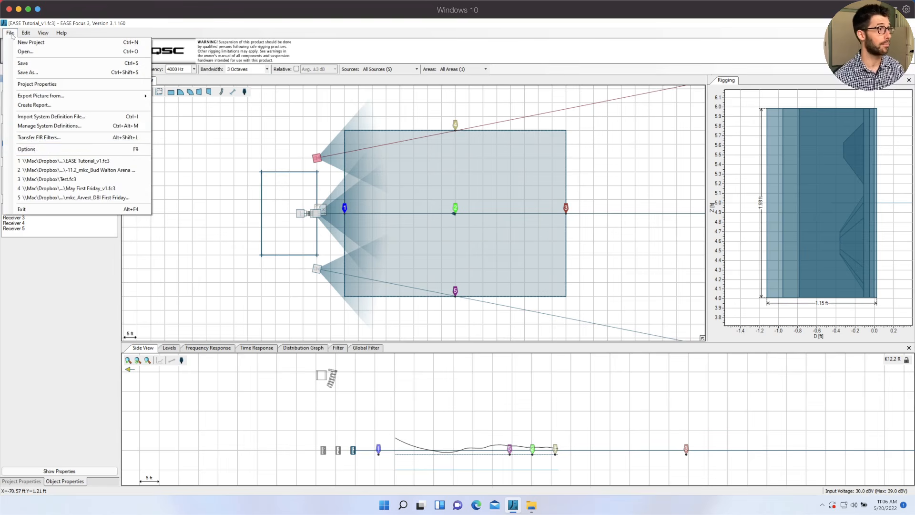
{"action": "left_click", "coordinate": [46, 150]}
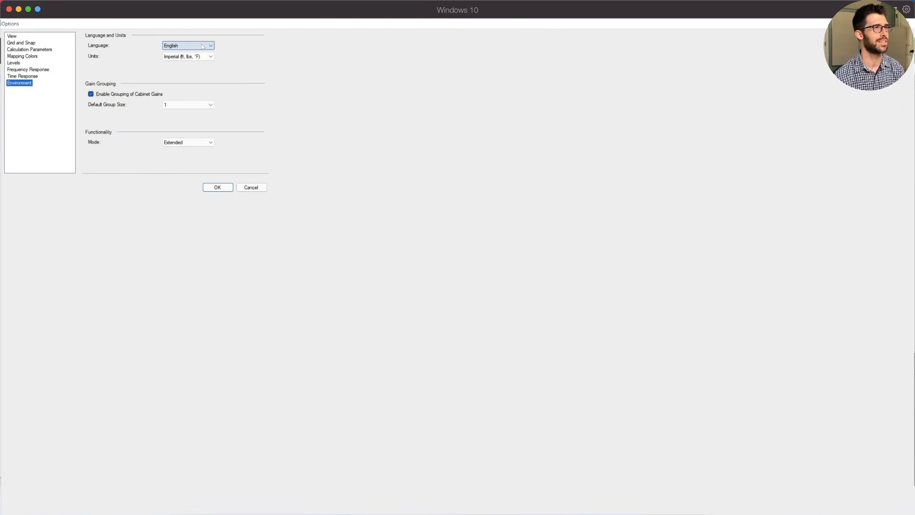
{"action": "left_click", "coordinate": [210, 56]}
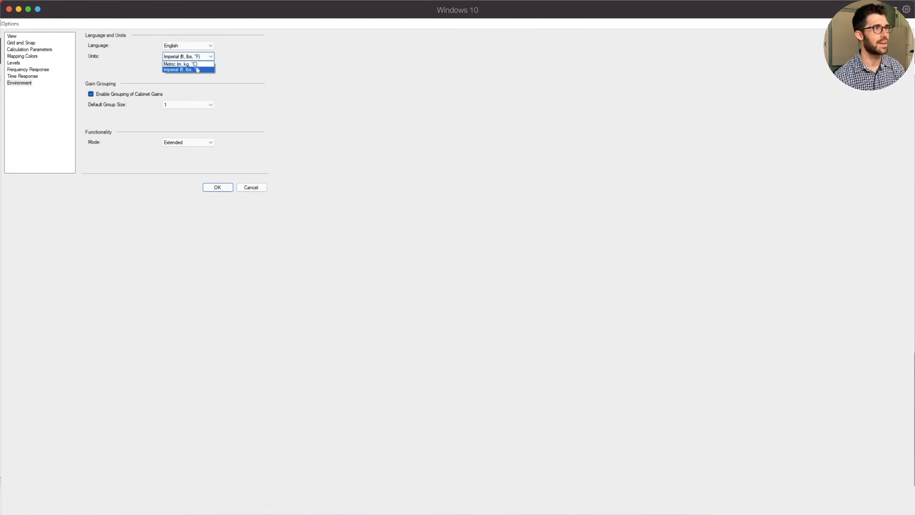
{"action": "left_click", "coordinate": [197, 70]}
{"action": "left_click", "coordinate": [197, 57]}
{"action": "left_click", "coordinate": [193, 71]}
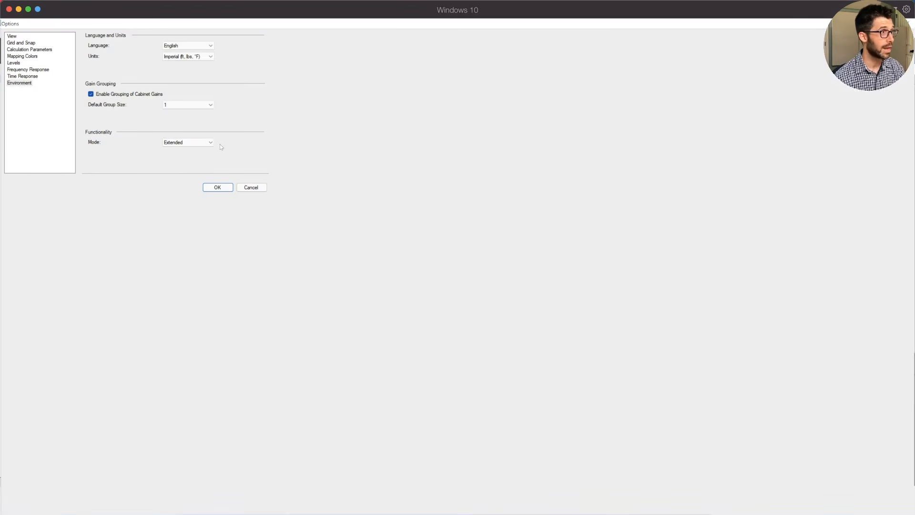
{"action": "left_click", "coordinate": [202, 144]}
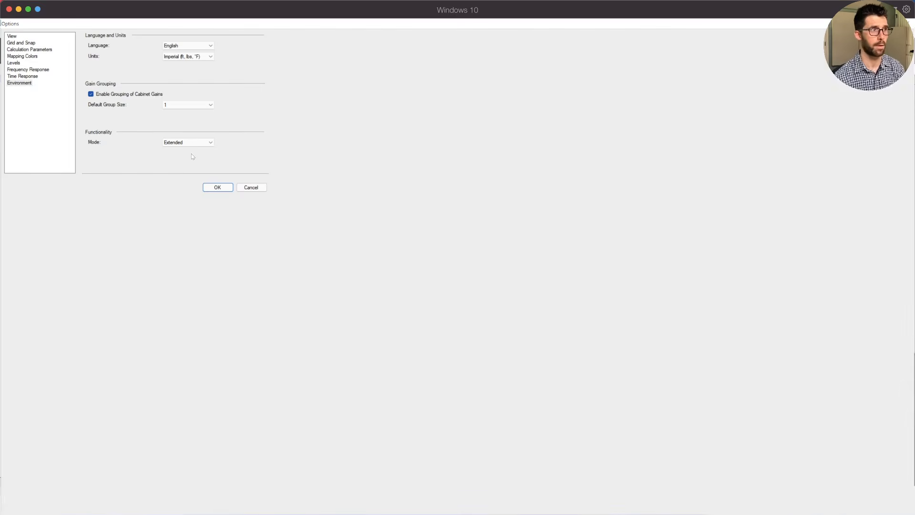
{"action": "left_click", "coordinate": [225, 185]}
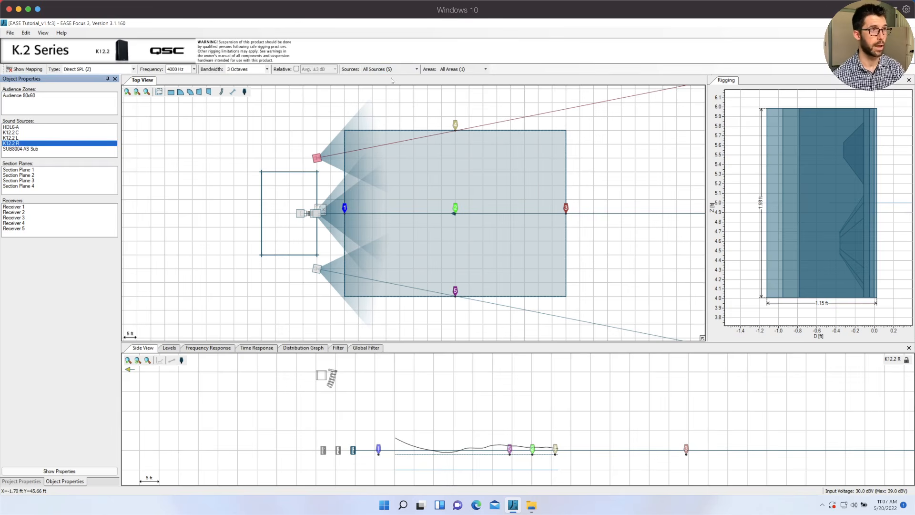
{"action": "mouse_move", "coordinate": [118, 72]}
{"action": "left_mouse_down"}
{"action": "mouse_move", "coordinate": [537, 311]}
{"action": "mouse_move", "coordinate": [707, 347]}
{"action": "left_mouse_up"}
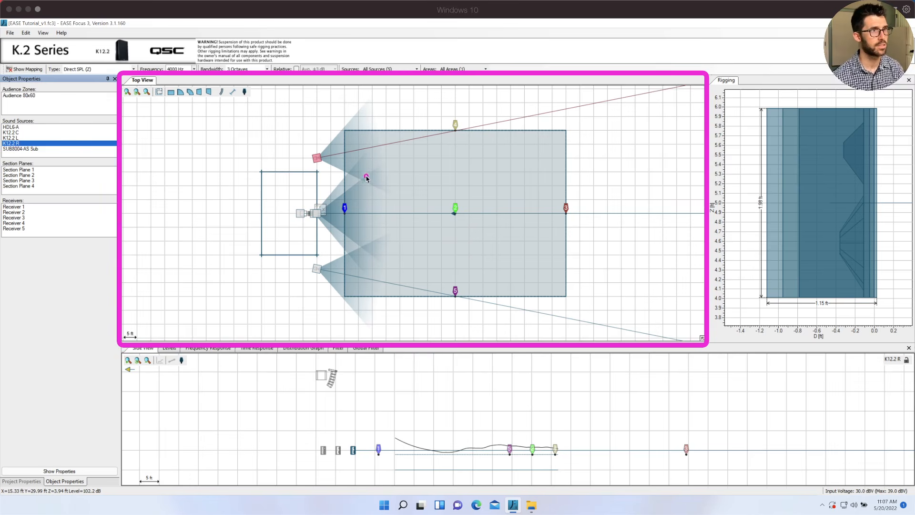
{"action": "mouse_move", "coordinate": [343, 130]}
{"action": "left_mouse_down"}
{"action": "mouse_move", "coordinate": [510, 270]}
{"action": "mouse_move", "coordinate": [567, 299]}
{"action": "left_mouse_up"}
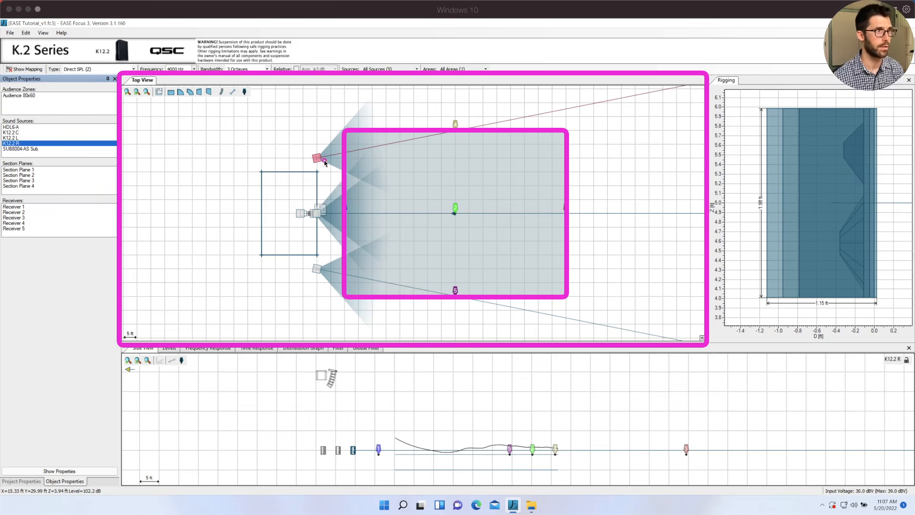
{"action": "left_click_drag", "start_coordinate": [308, 146], "coordinate": [327, 168]}
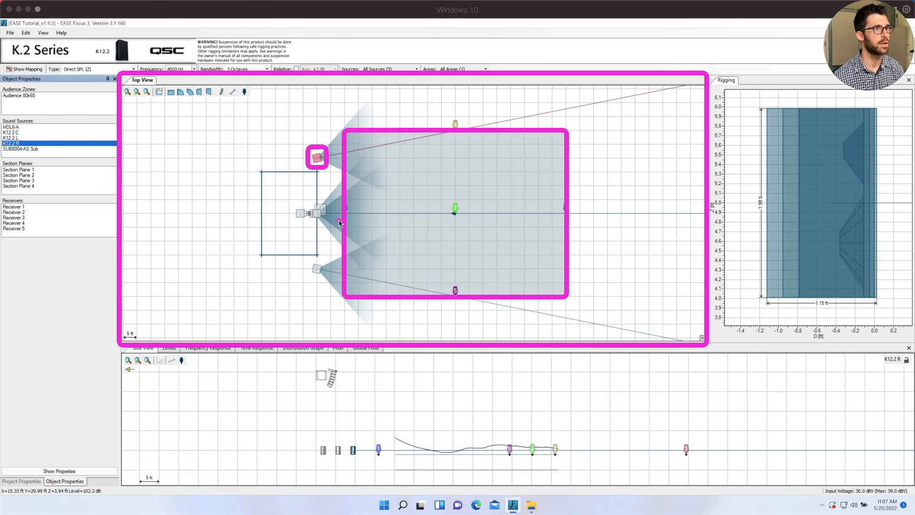
{"action": "left_click_drag", "start_coordinate": [306, 360], "coordinate": [351, 396]}
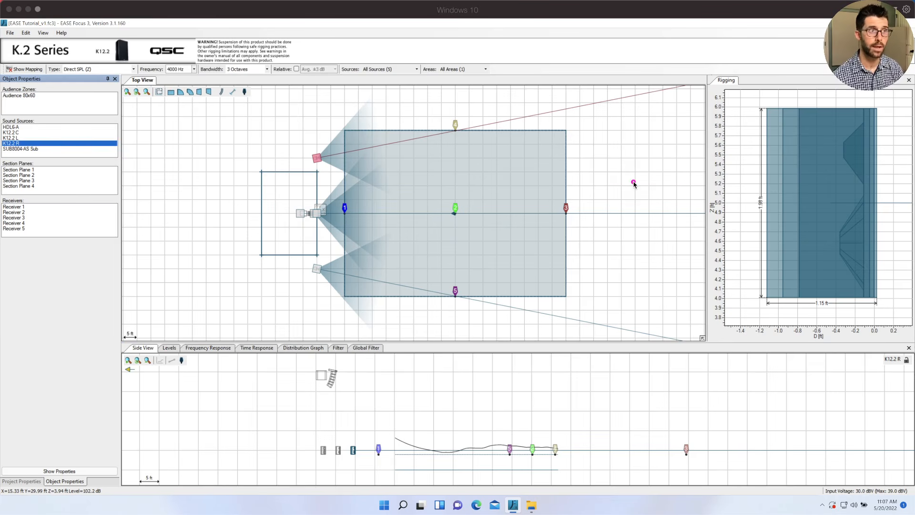
{"action": "left_click", "coordinate": [634, 183]}
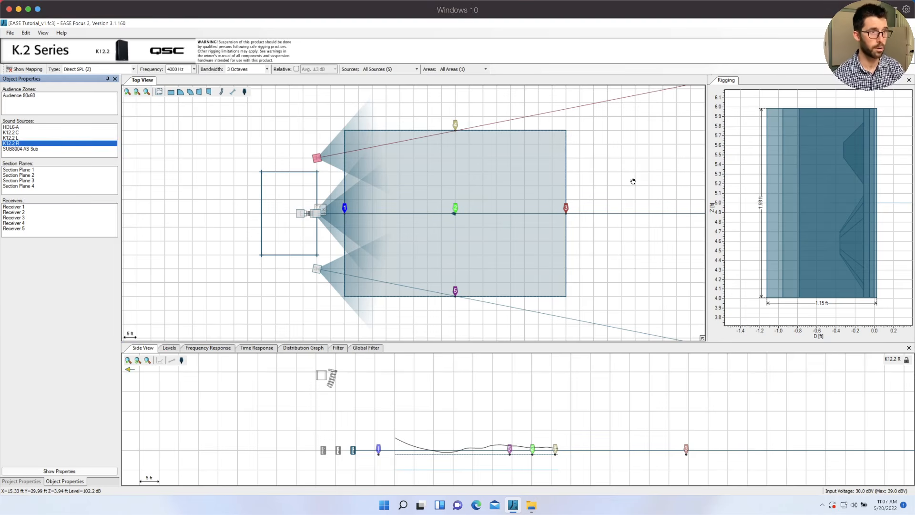
Select the HDL6-A line array and review the side view, levels, frequency response, time response, distribution graph, filter and global filter
{"action": "left_click", "coordinate": [774, 191]}
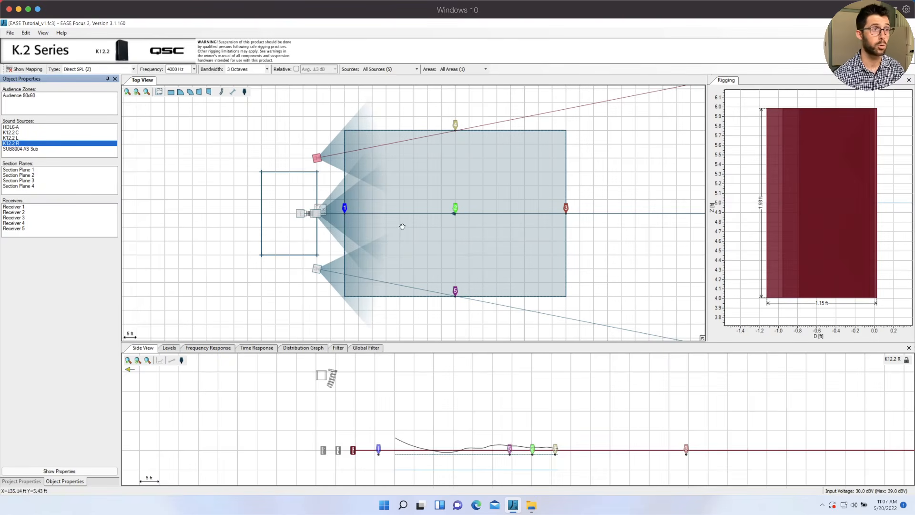
{"action": "left_click", "coordinate": [312, 218]}
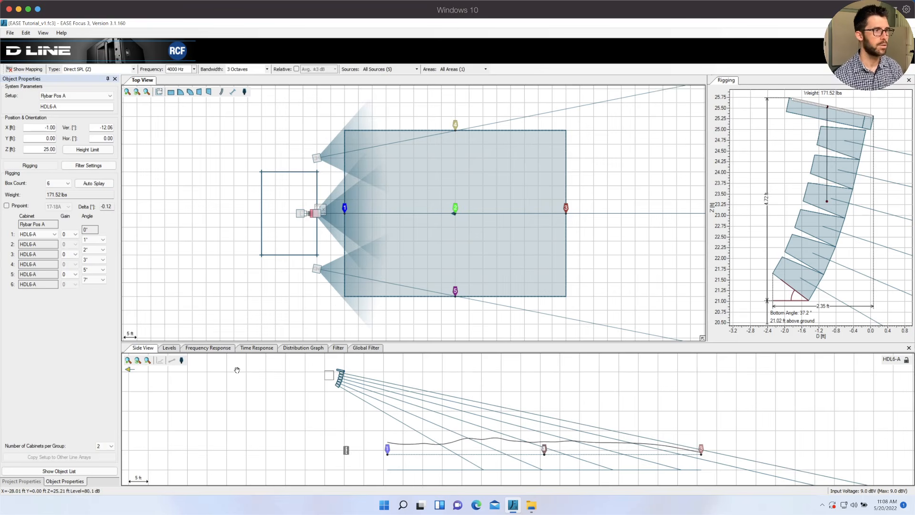
{"action": "left_click", "coordinate": [148, 351]}
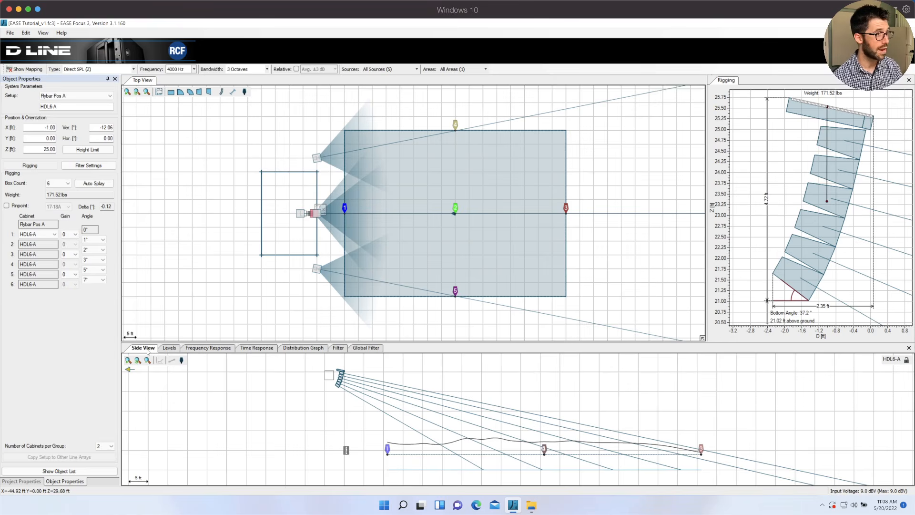
{"action": "left_click", "coordinate": [175, 350]}
{"action": "left_click", "coordinate": [195, 350]}
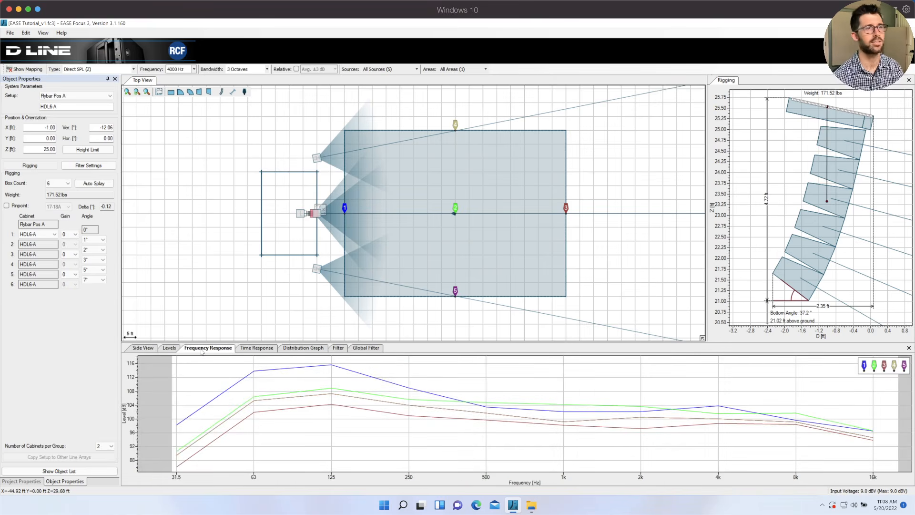
{"action": "left_click", "coordinate": [260, 351]}
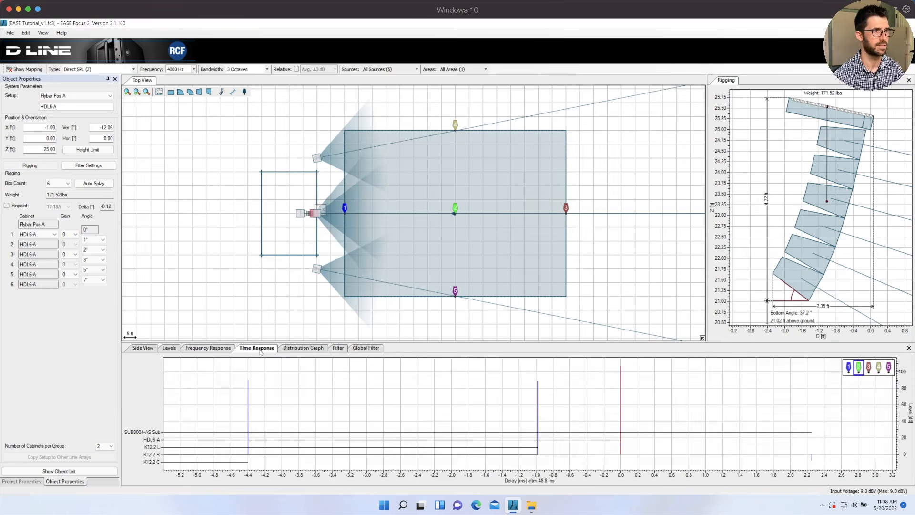
{"action": "left_click", "coordinate": [308, 349]}
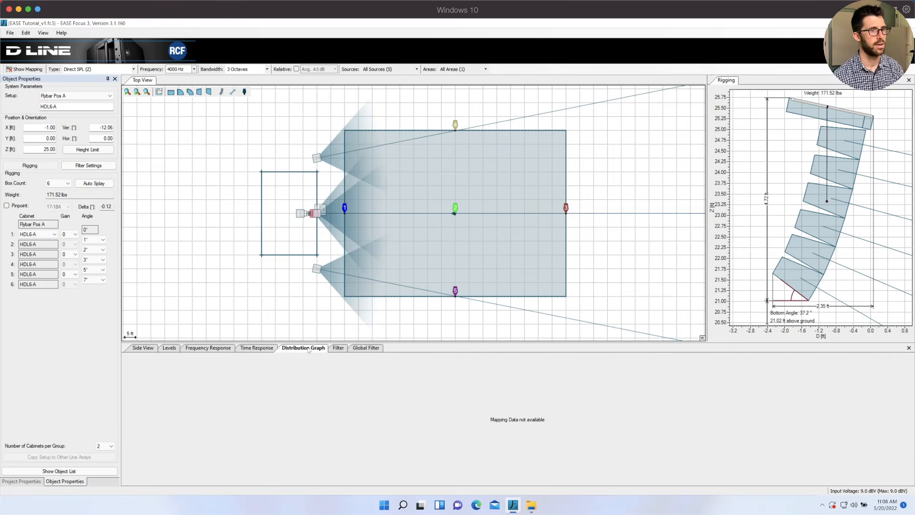
{"action": "left_click", "coordinate": [343, 350]}
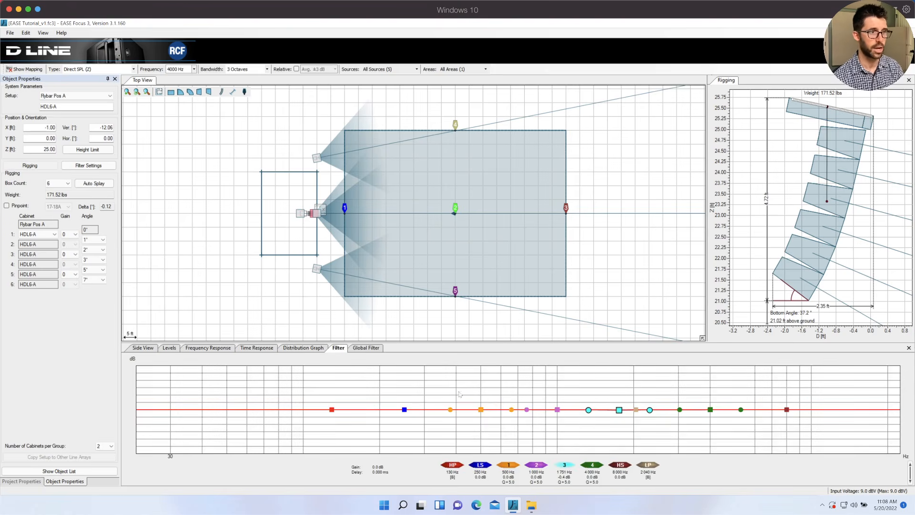
{"action": "left_click", "coordinate": [361, 348]}
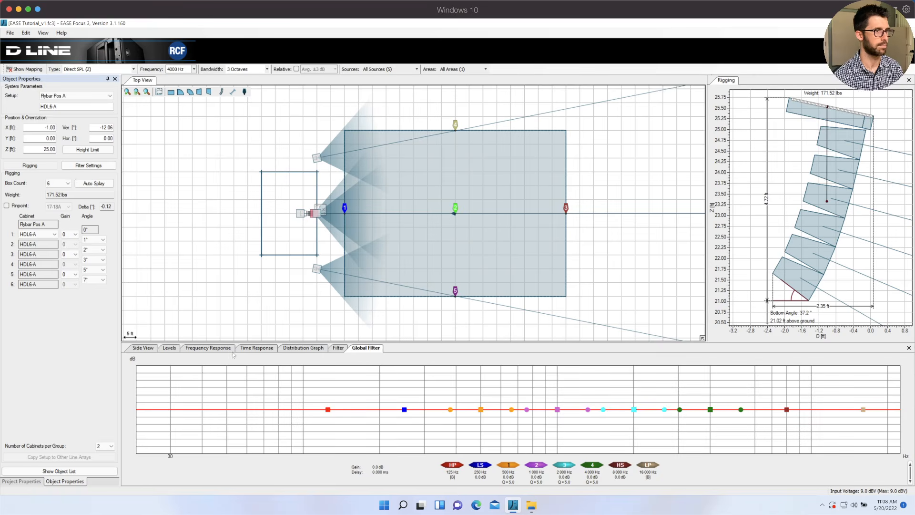
Inspect the properties of the Audience 80x60 zone and the HDL6-A line array, and display the time response
{"action": "left_click", "coordinate": [70, 328]}
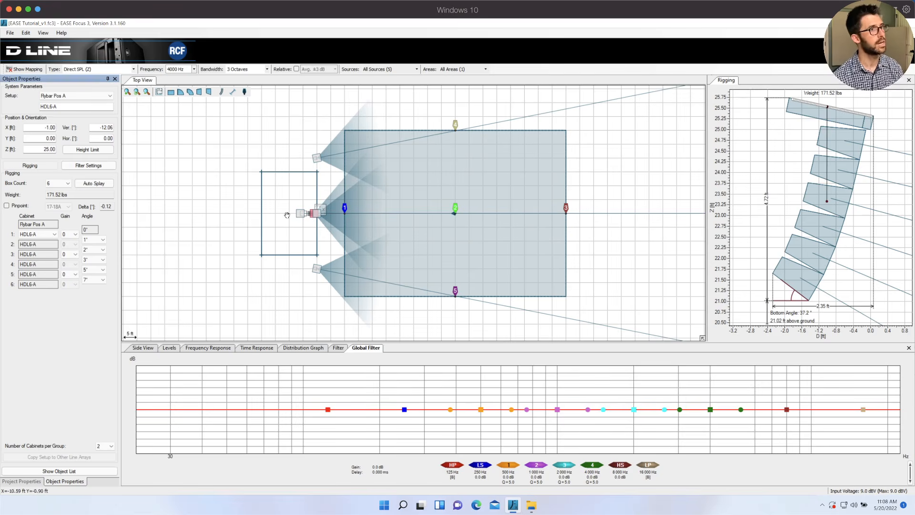
{"action": "left_click", "coordinate": [375, 184]}
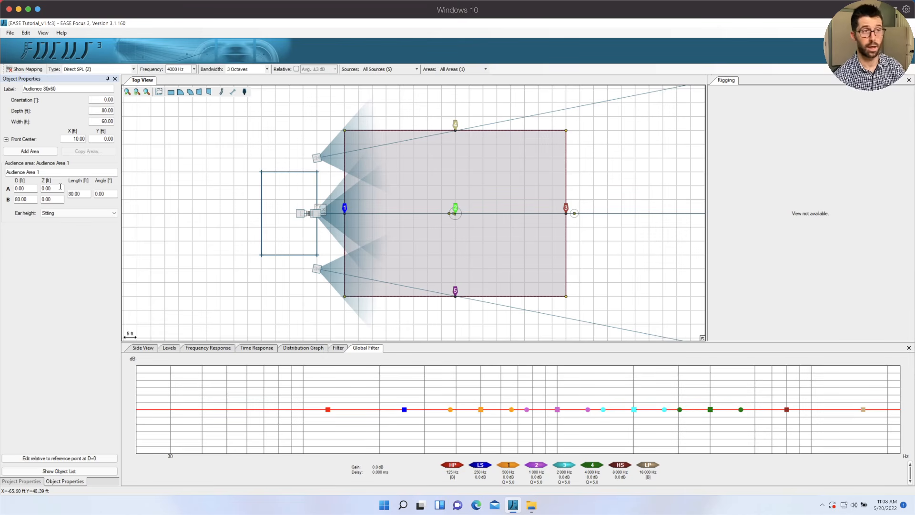
{"action": "left_click", "coordinate": [311, 216]}
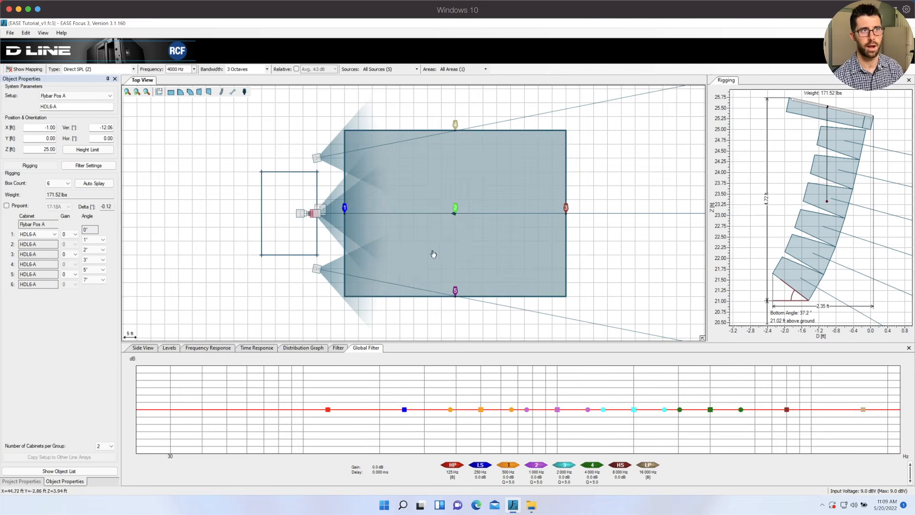
{"action": "left_click", "coordinate": [256, 347]}
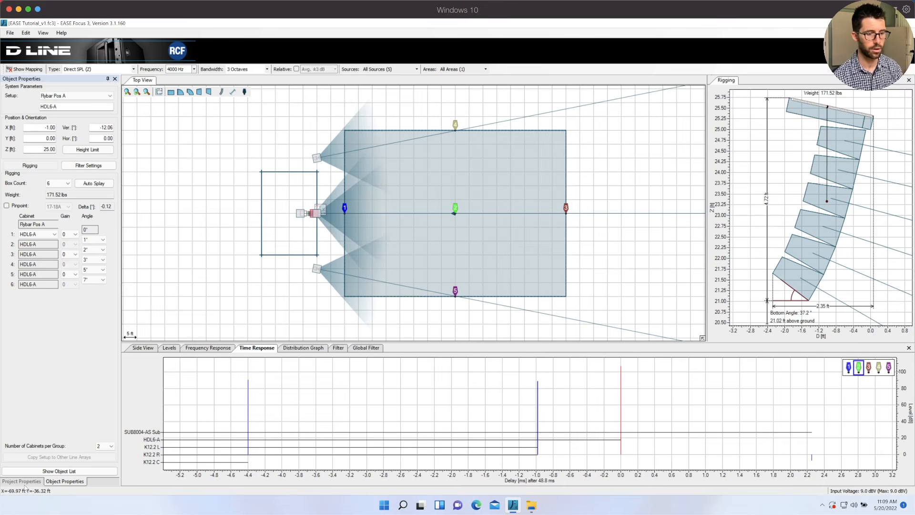
{"action": "left_click", "coordinate": [107, 380]}
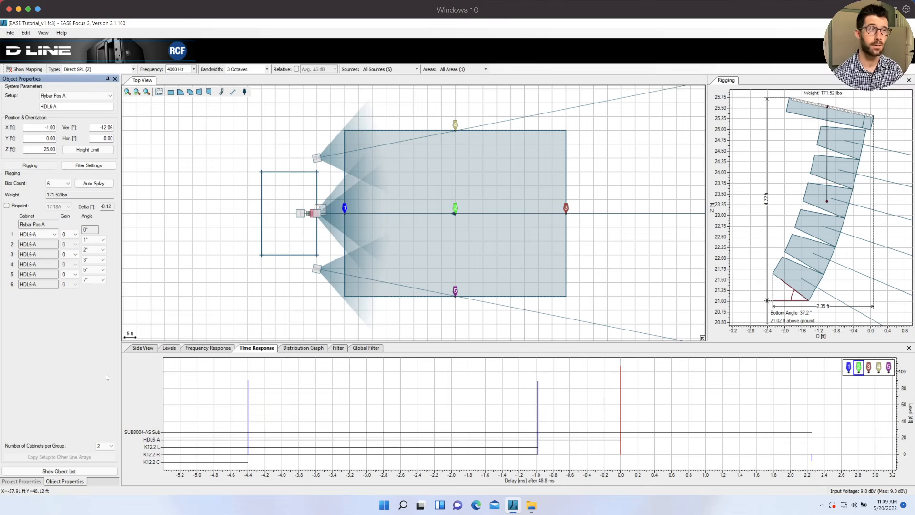
Inspect the properties of the Audience 80x60 zone, the K12.2 R speaker and Receiver 4, and display the side view and frequency response
{"action": "left_click", "coordinate": [433, 180]}
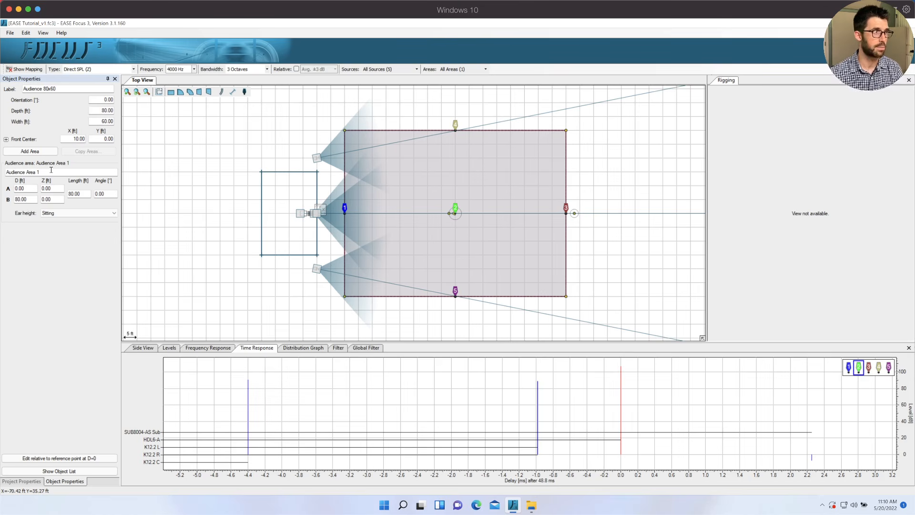
{"action": "left_click", "coordinate": [317, 160]}
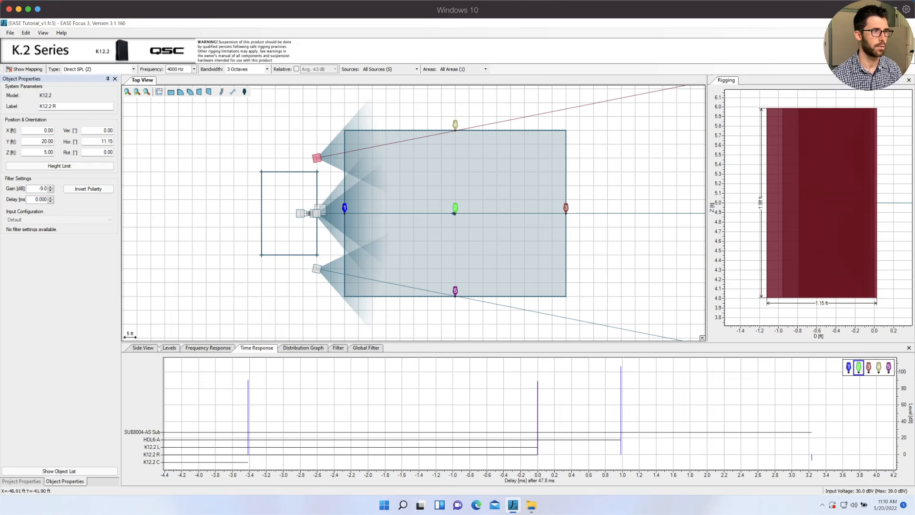
{"action": "left_click", "coordinate": [143, 348]}
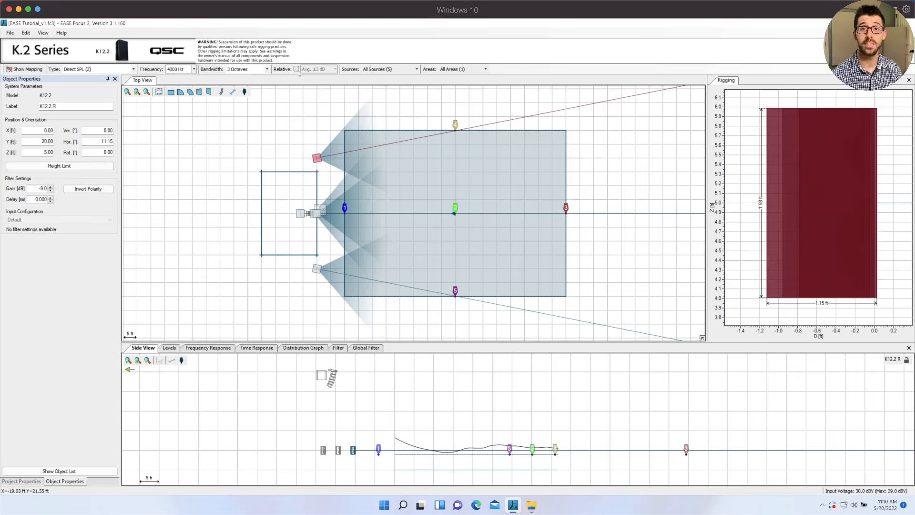
{"action": "left_click", "coordinate": [455, 125]}
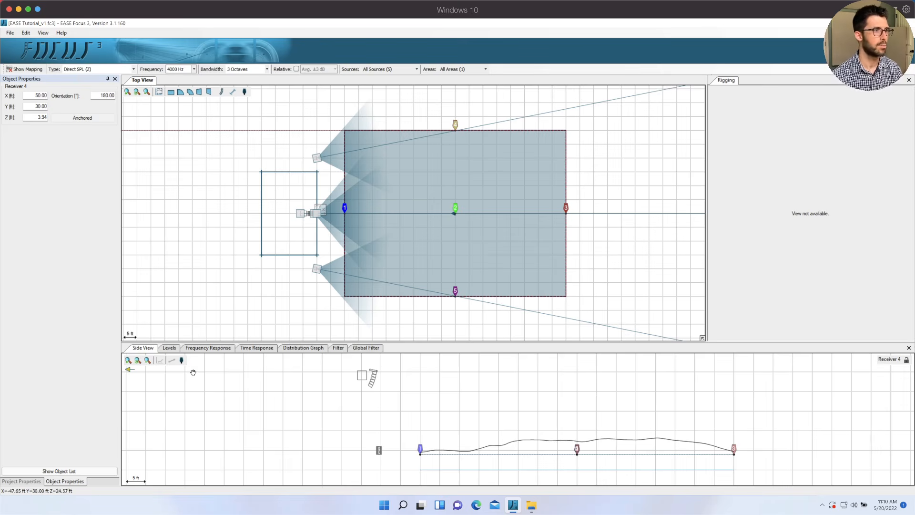
{"action": "left_click", "coordinate": [209, 350]}
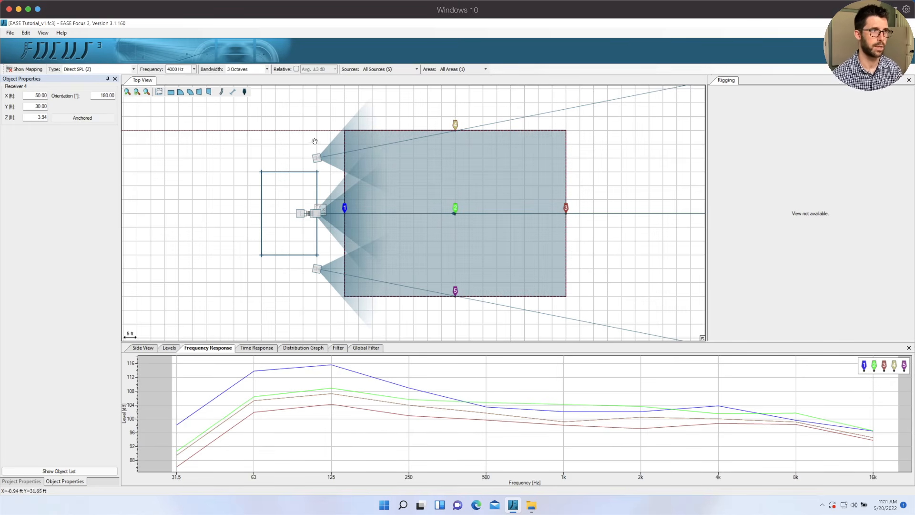
Draw a section plane about 21 ft long behind the stage outline at X -40 ft and undo it
{"action": "left_click", "coordinate": [285, 173]}
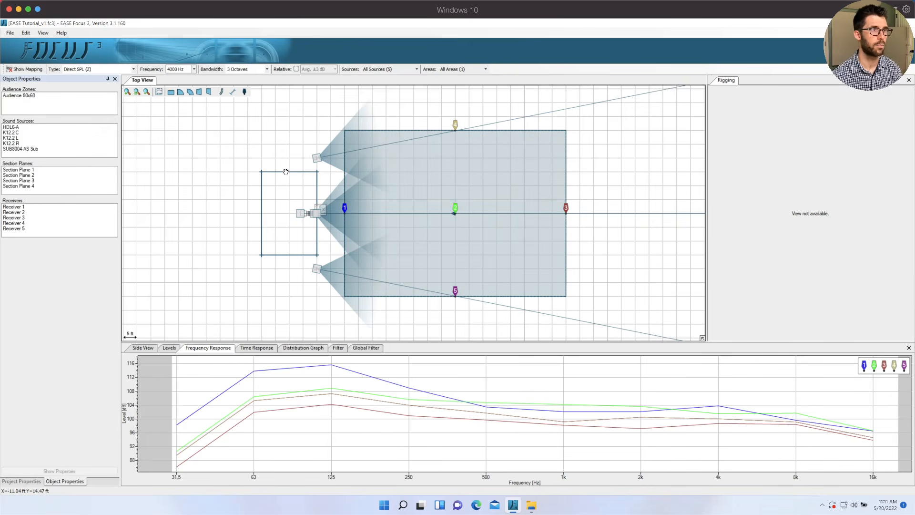
{"action": "left_click", "coordinate": [233, 92]}
{"action": "left_click_drag", "start_coordinate": [205, 144], "coordinate": [206, 201]}
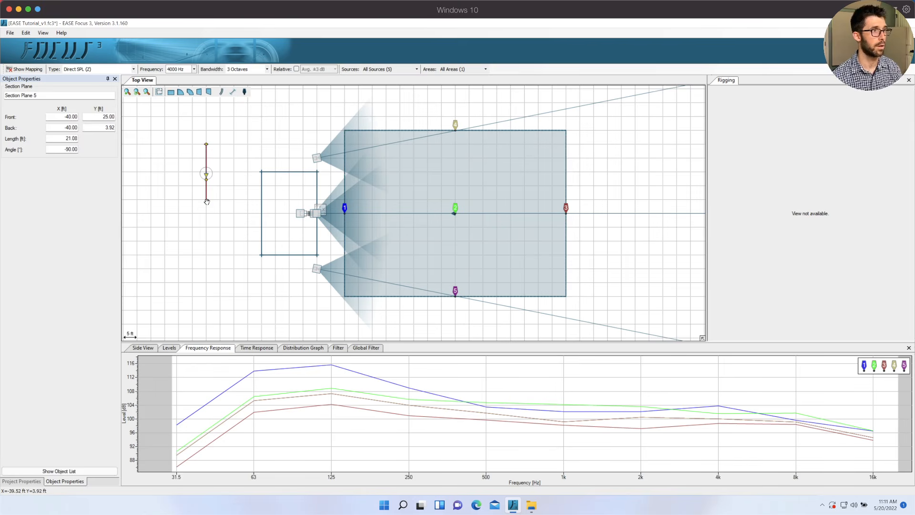
{"action": "key", "text": "ctrl+z"}
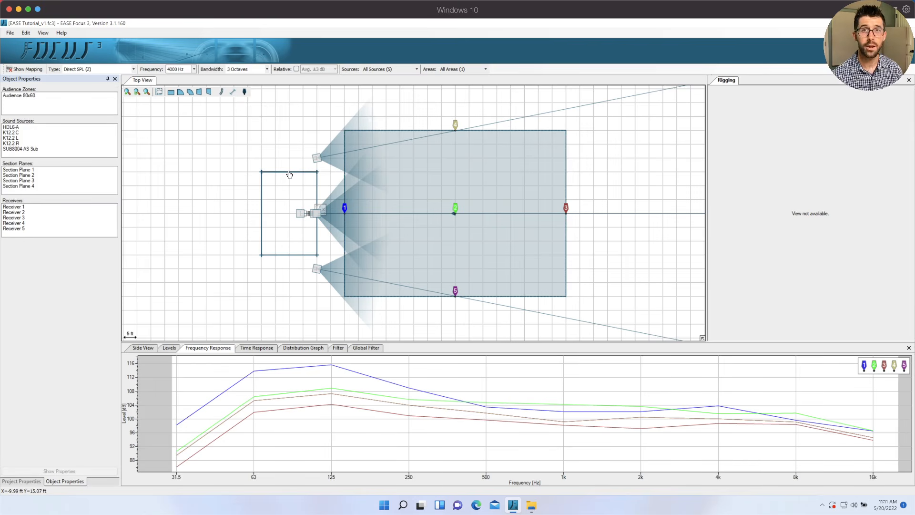
Compare the side view along Section Plane 2 of the stage outline with the side view of the HDL6-A line array
{"action": "left_click", "coordinate": [289, 172]}
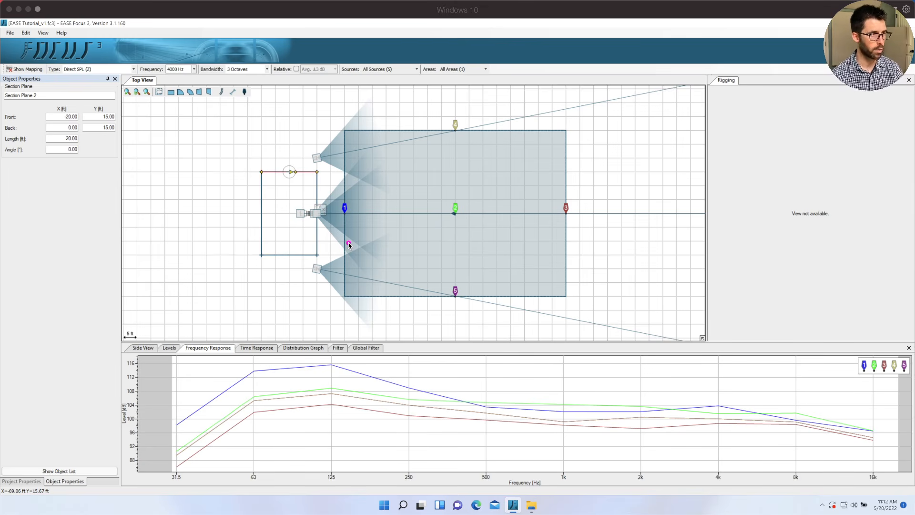
{"action": "left_click", "coordinate": [142, 347]}
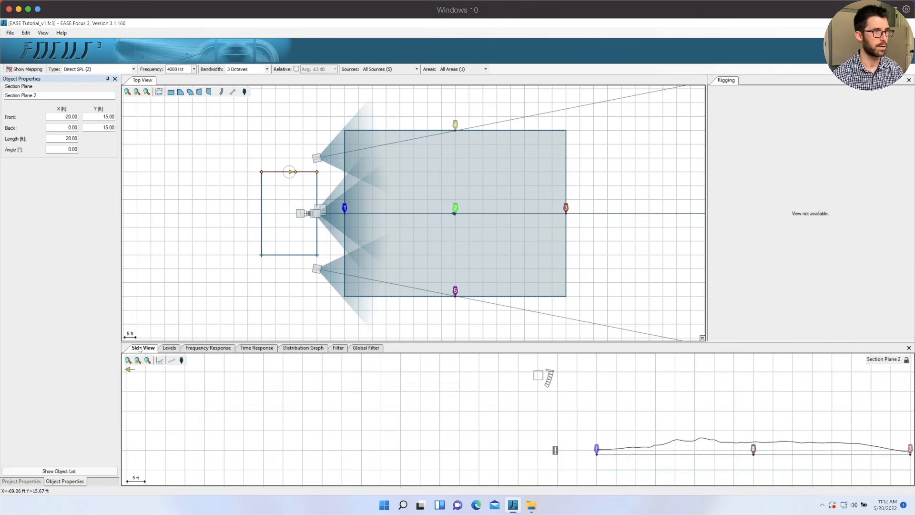
{"action": "left_click", "coordinate": [313, 216]}
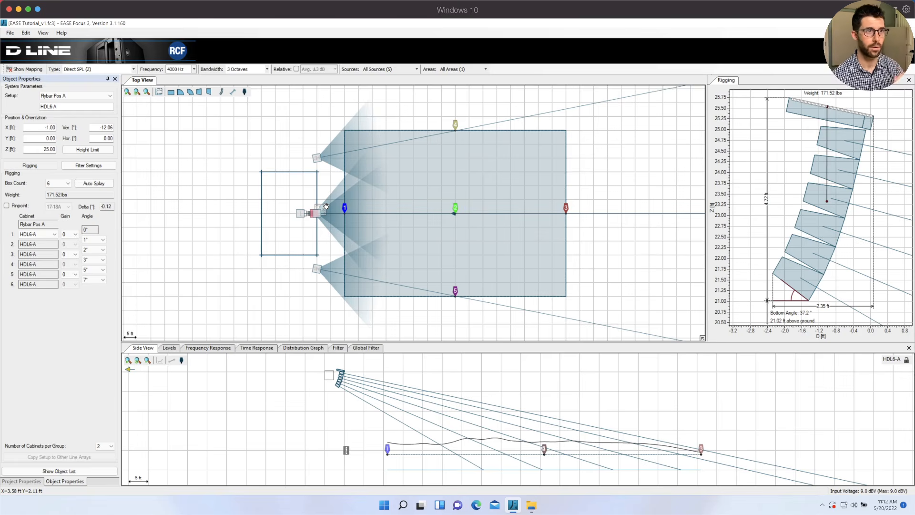
Move the green Receiver 2 about 5 ft off the audience centre line and select the Audience 80x60 zone
{"action": "left_click_drag", "start_coordinate": [456, 208], "coordinate": [455, 190]}
{"action": "left_click", "coordinate": [456, 224]}
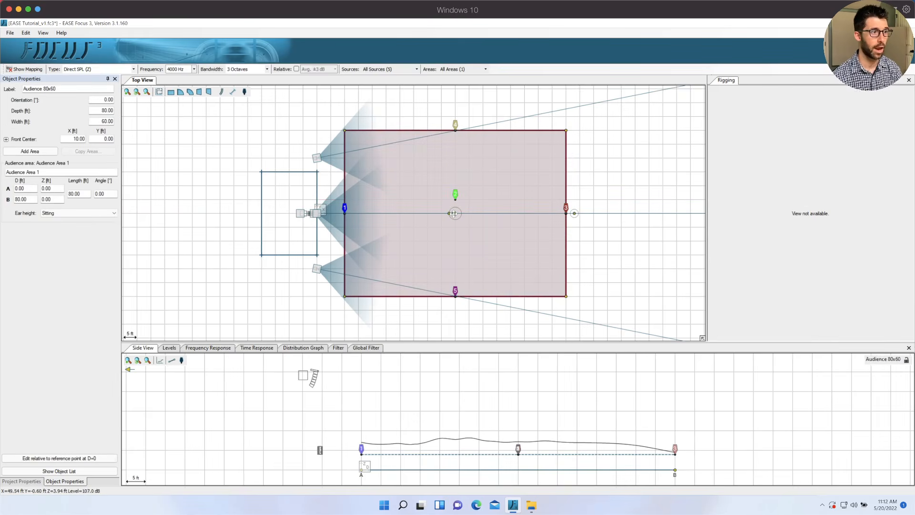
{"action": "left_click_drag", "start_coordinate": [111, 365], "coordinate": [146, 382]}
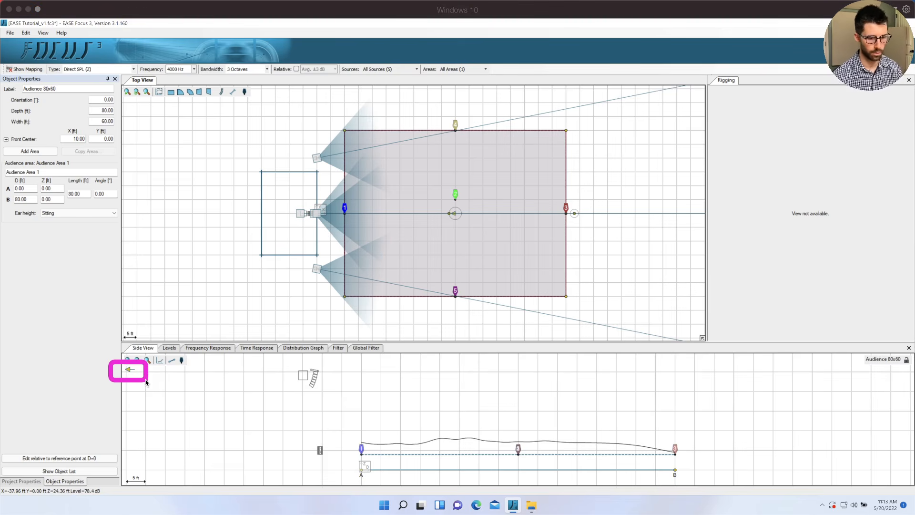
{"action": "key", "text": "Escape"}
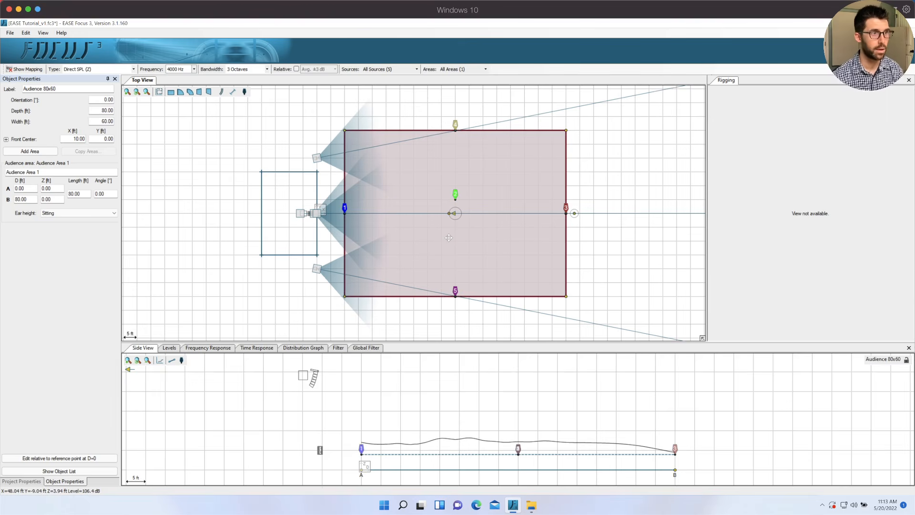
Select the HDL6-A line array and display its level plot over distance
{"action": "left_click", "coordinate": [312, 217]}
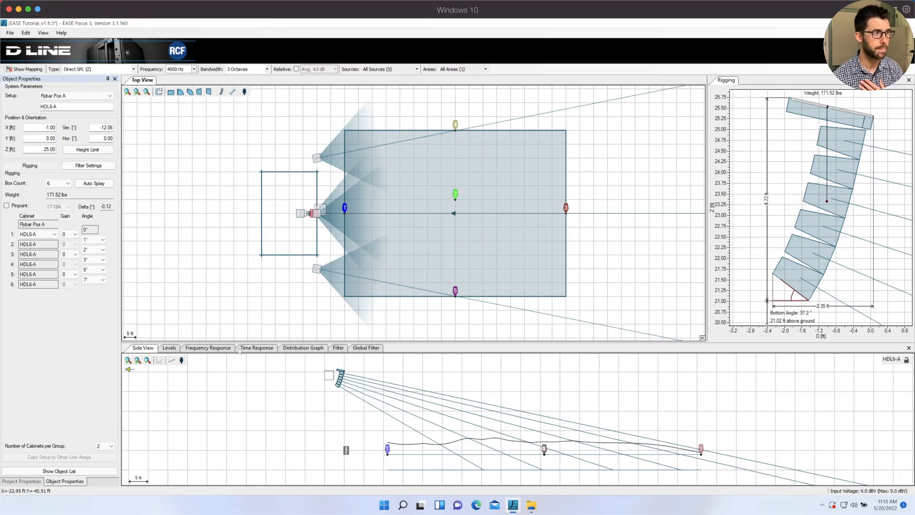
{"action": "left_click", "coordinate": [170, 348]}
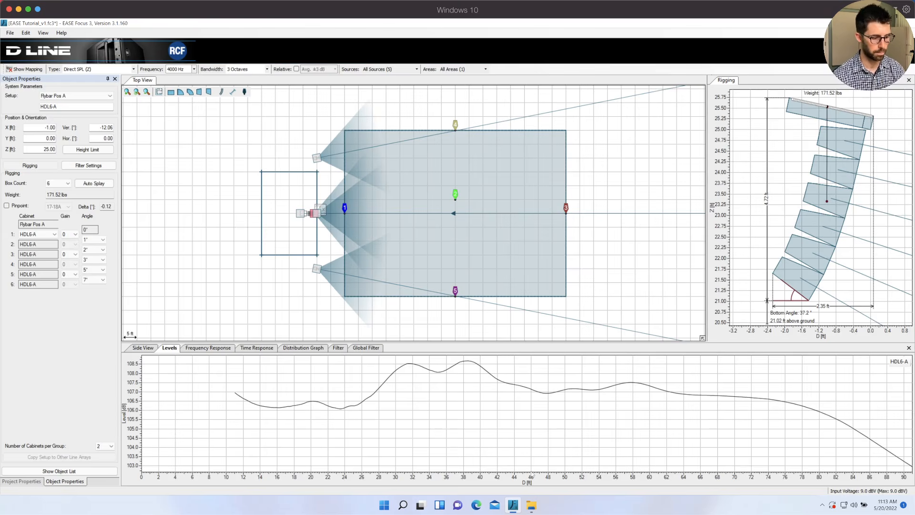
{"action": "left_click_drag", "start_coordinate": [513, 472], "coordinate": [556, 499]}
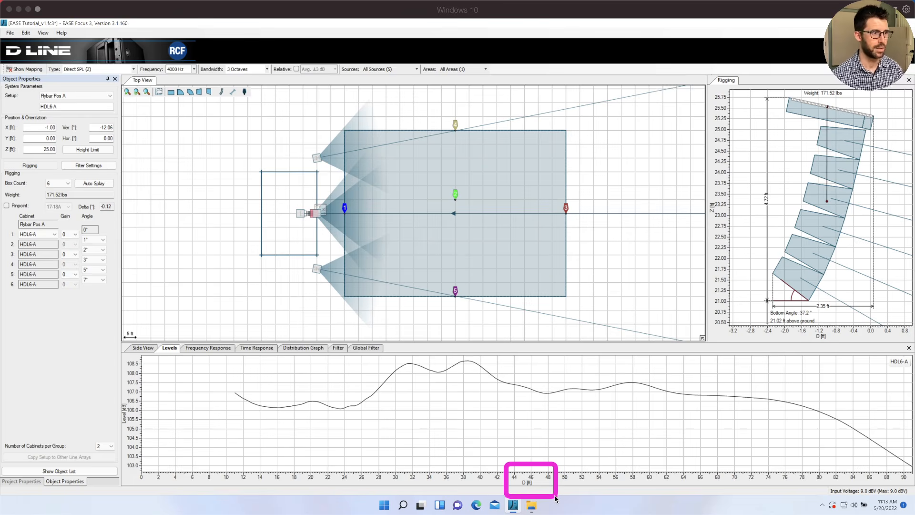
{"action": "left_click_drag", "start_coordinate": [127, 456], "coordinate": [159, 487]}
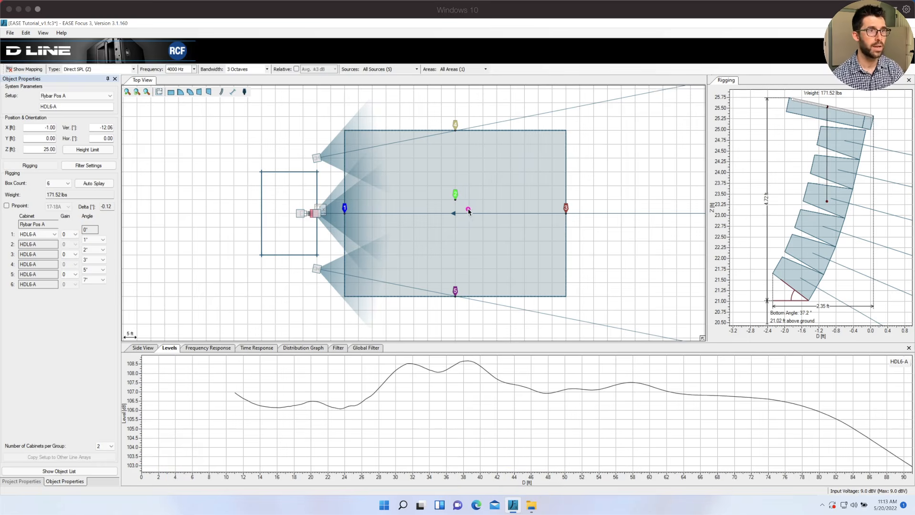
{"action": "left_click_drag", "start_coordinate": [454, 211], "coordinate": [349, 209]}
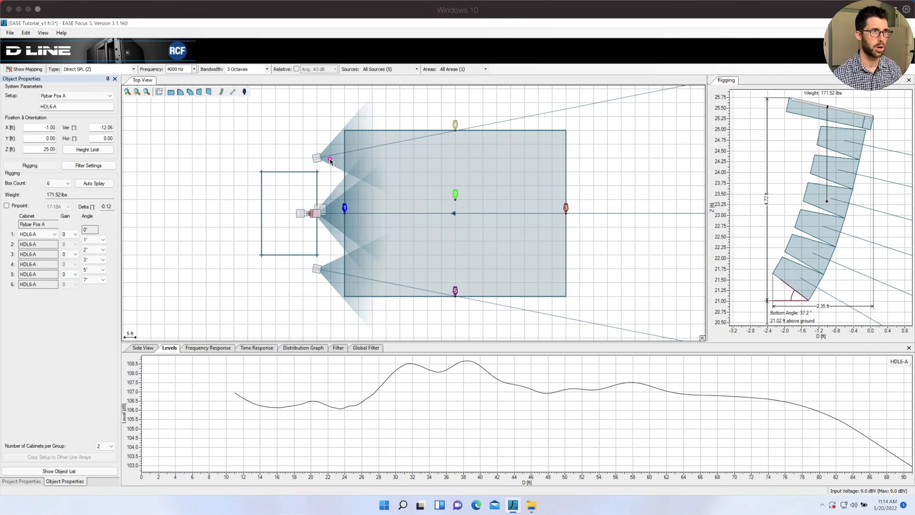
{"action": "left_click_drag", "start_coordinate": [329, 159], "coordinate": [539, 145]}
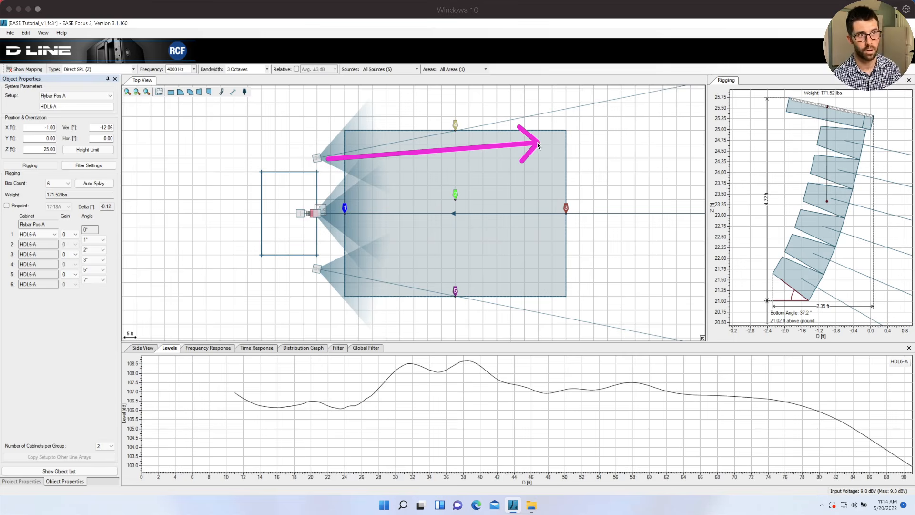
{"action": "left_click_drag", "start_coordinate": [491, 219], "coordinate": [355, 226]}
{"action": "key", "text": "Delete"}
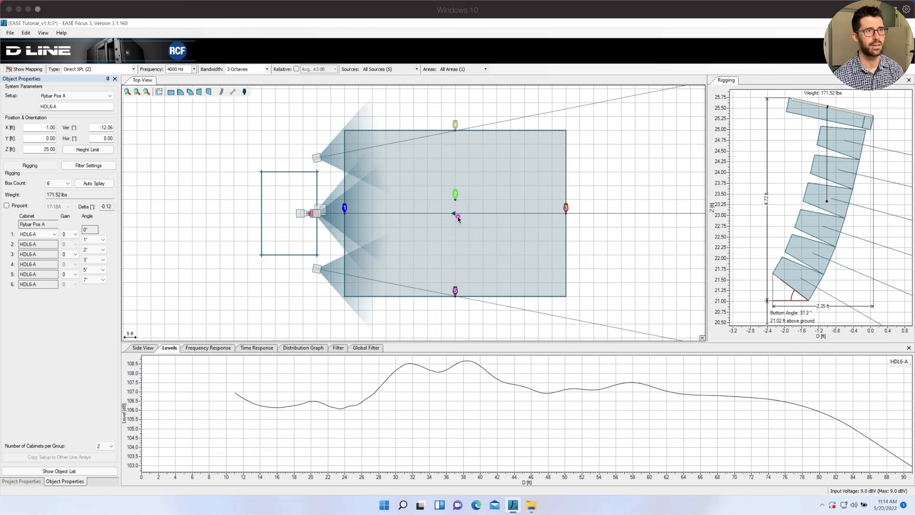
{"action": "key", "text": "Escape"}
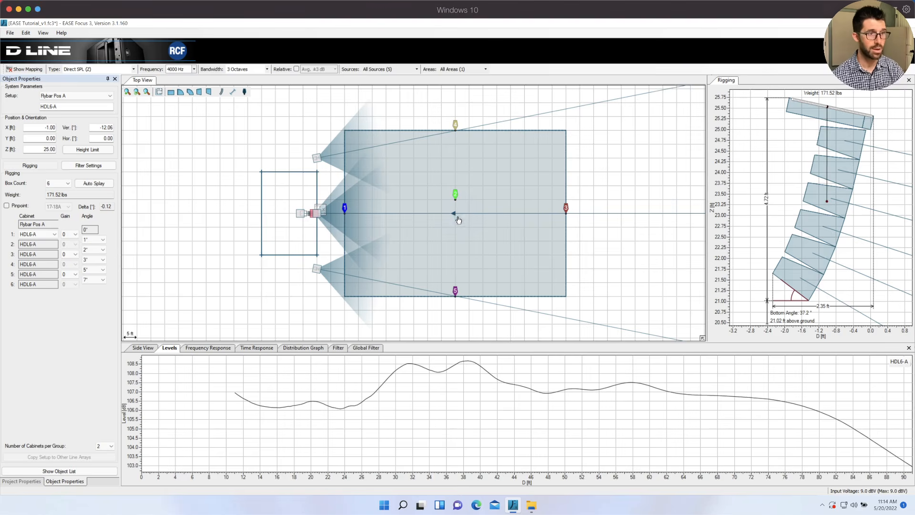
Select the SUB8004-AS subwoofer to examine its properties and level plot, and clear the selection
{"action": "left_click", "coordinate": [300, 213]}
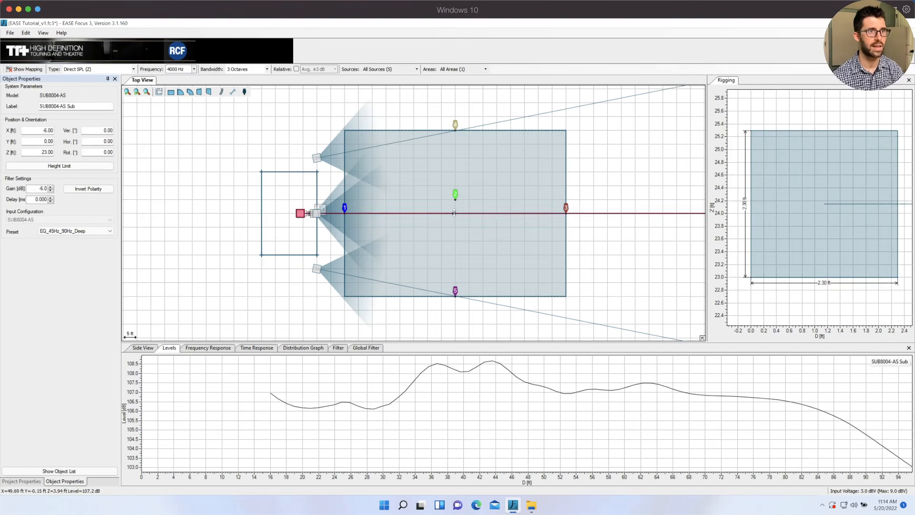
{"action": "left_click", "coordinate": [608, 175]}
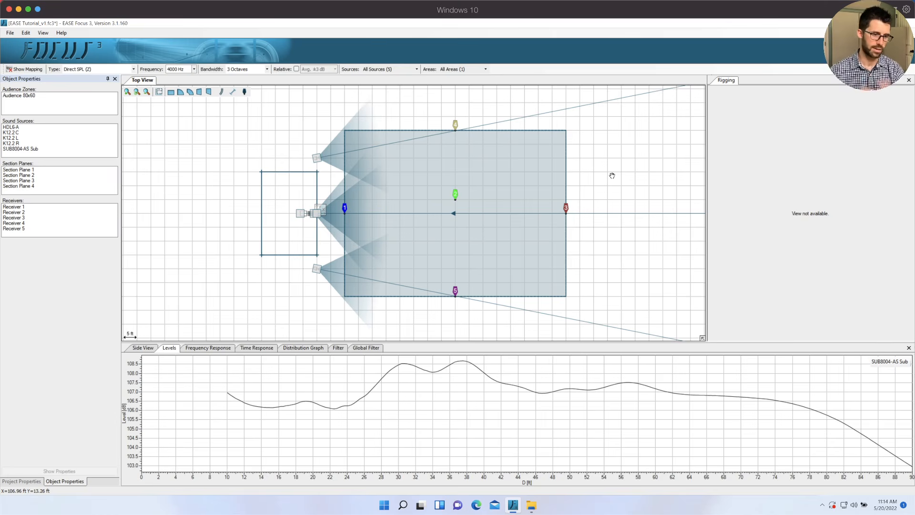
Set the project title to "Awesome Design v1" in the project properties
{"action": "left_click", "coordinate": [22, 482]}
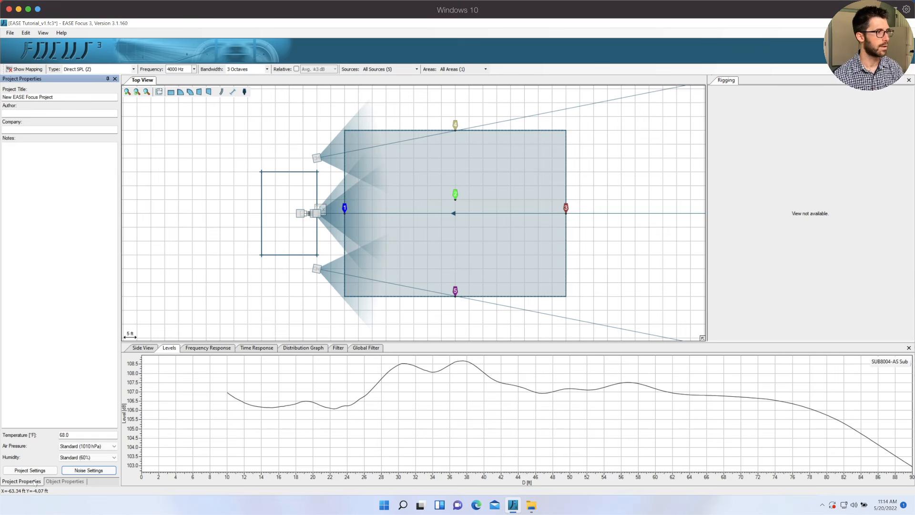
{"action": "left_click", "coordinate": [60, 95]}
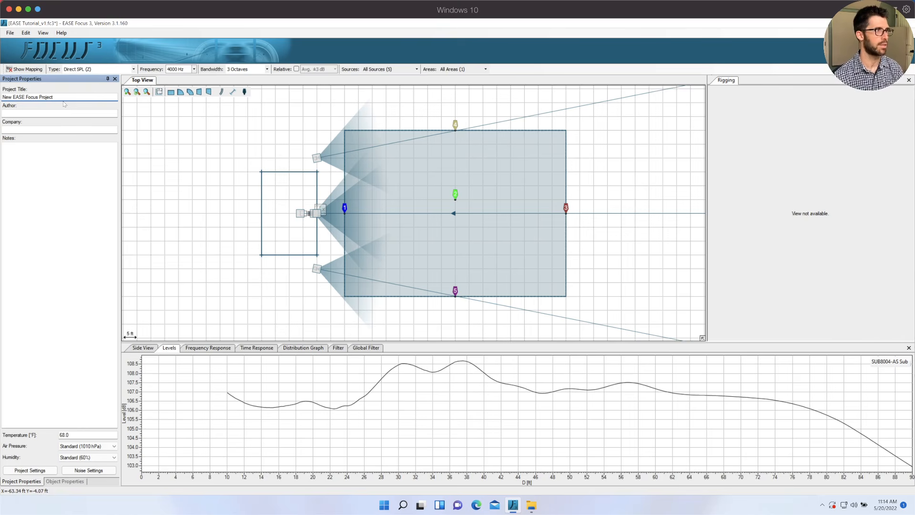
{"action": "left_click", "coordinate": [50, 113]}
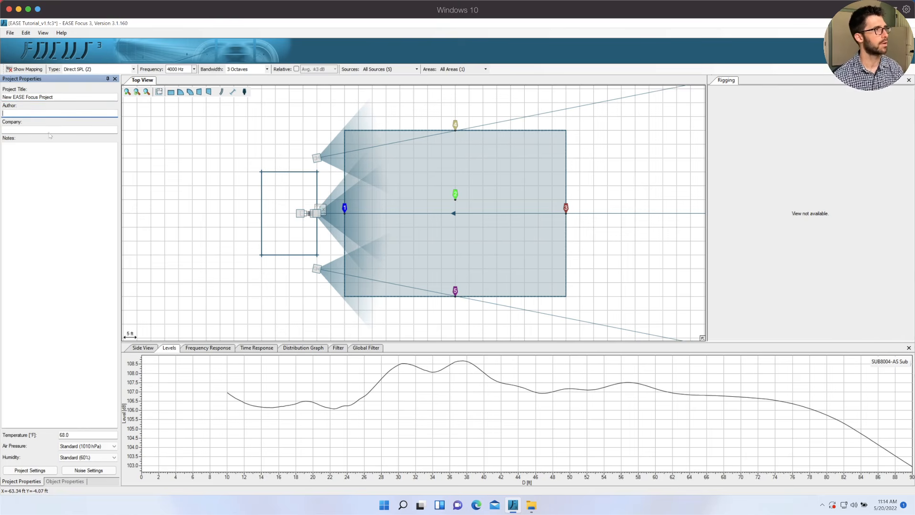
{"action": "left_click", "coordinate": [58, 96]}
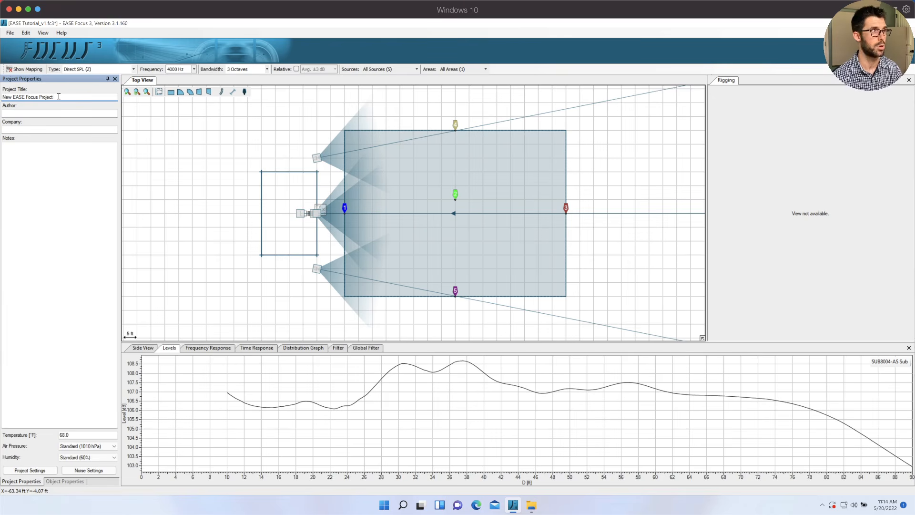
{"action": "double_click", "coordinate": [59, 97]}
{"action": "left_click", "coordinate": [59, 98]}
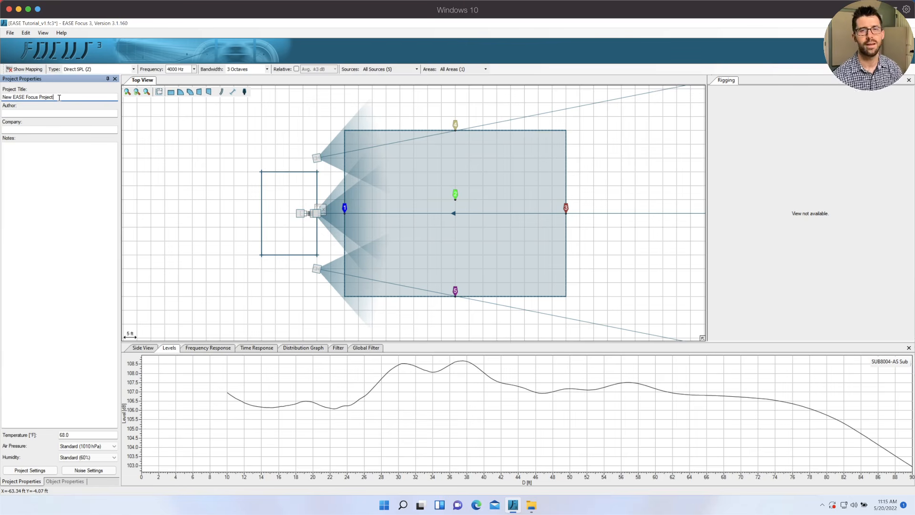
{"action": "left_click_drag", "start_coordinate": [60, 96], "coordinate": [2, 96]}
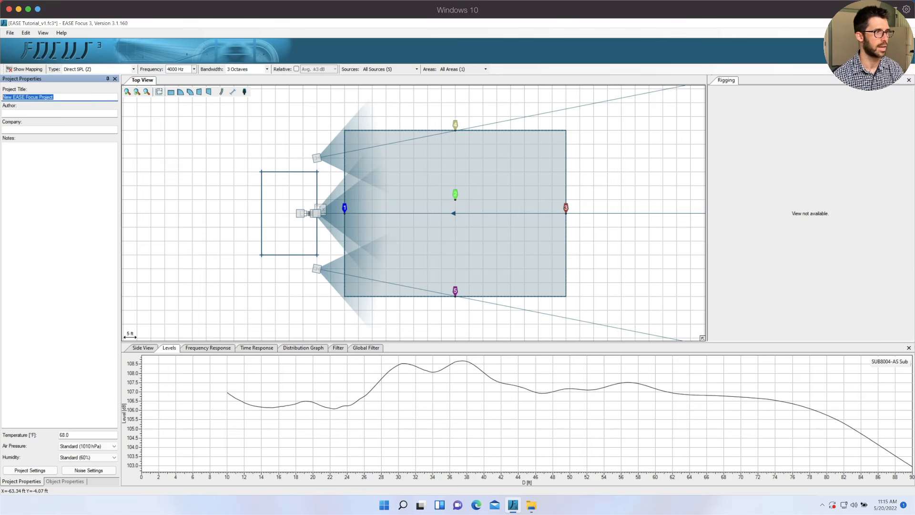
{"action": "type", "text": "Awesome Des"}
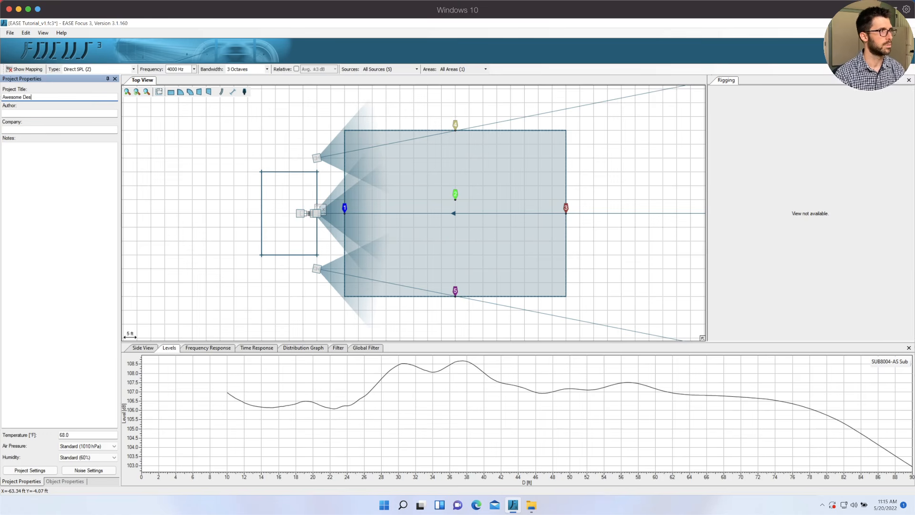
{"action": "type", "text": "ign v1"}
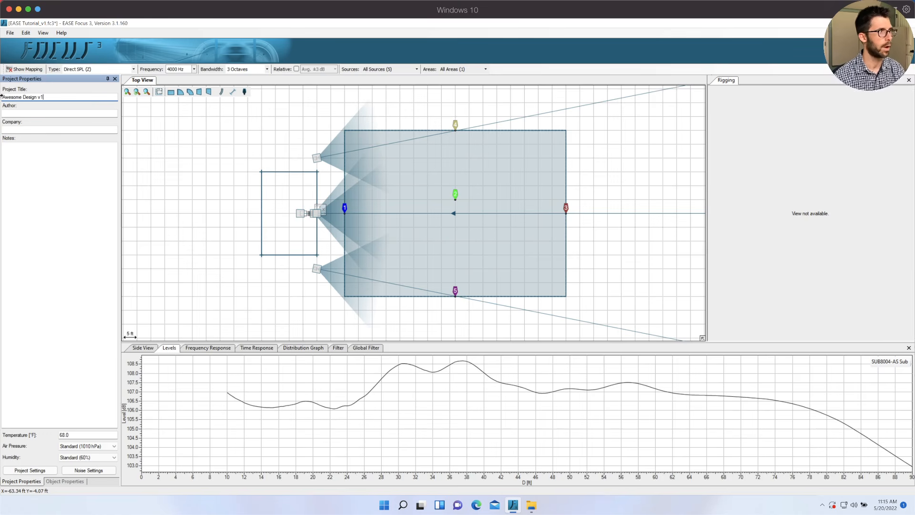
Enter the author's full name and the note "For local festival this July" in the project properties
{"action": "left_click", "coordinate": [15, 113]}
{"action": "type", "text": "Michael Curl"}
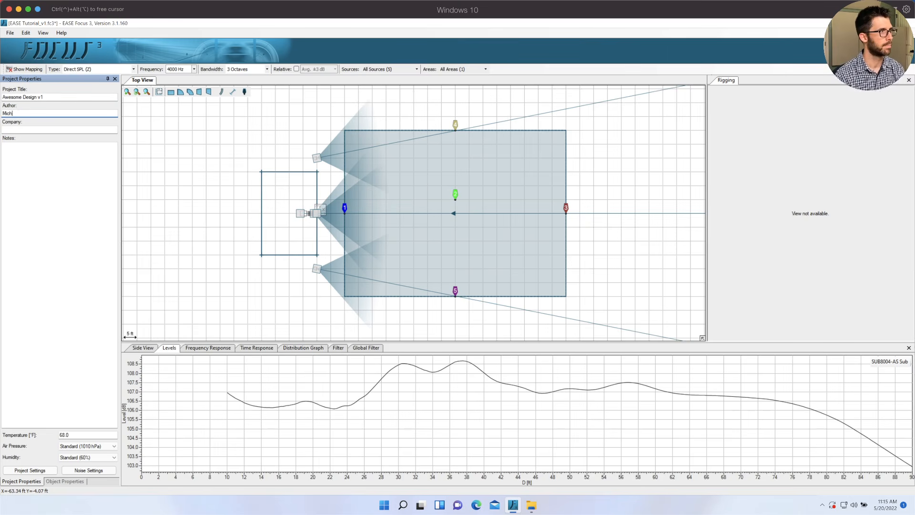
{"action": "type", "text": "s"}
{"action": "left_click", "coordinate": [45, 167]}
{"action": "type", "text": "For local festival"}
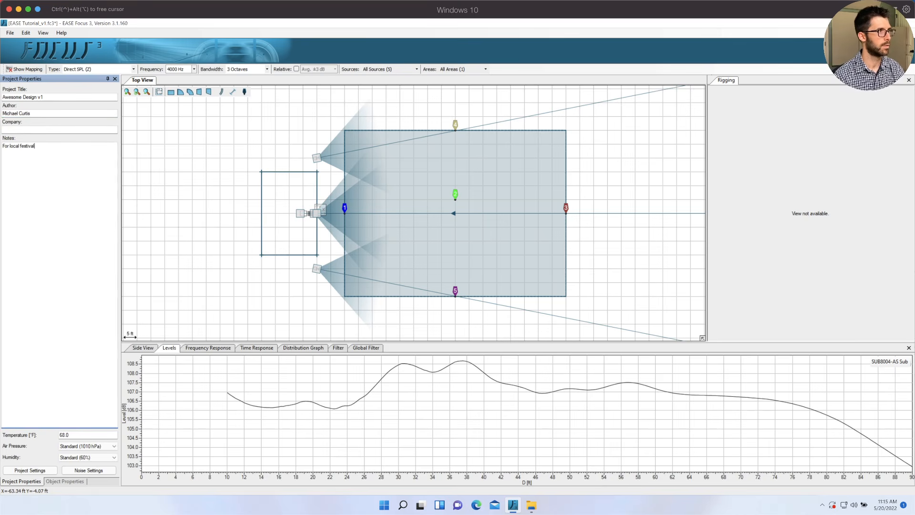
{"action": "type", "text": " this July"}
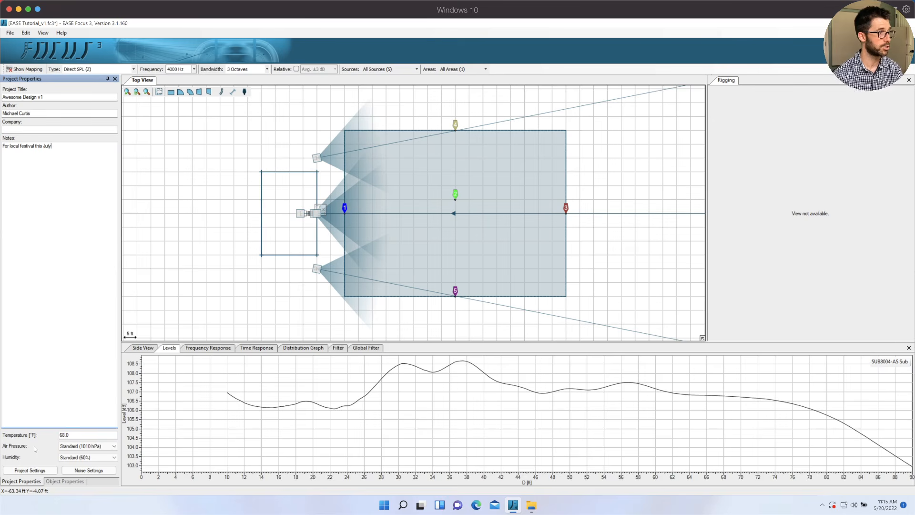
Set the project's temperature to 72 °F
{"action": "left_click", "coordinate": [83, 435]}
{"action": "double_click", "coordinate": [83, 434]}
{"action": "type", "text": "72"}
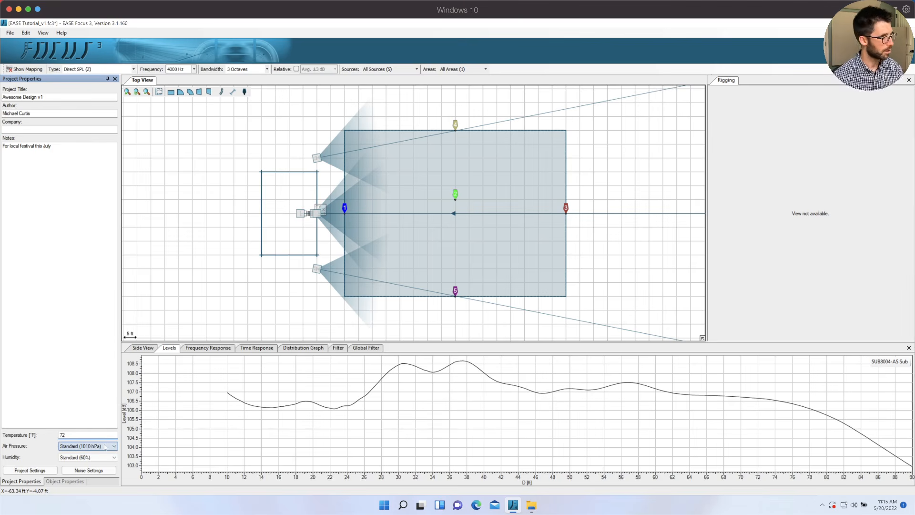
Review the ear heights in the project settings and the ear height options of the 80x60 audience area
{"action": "left_click", "coordinate": [35, 472]}
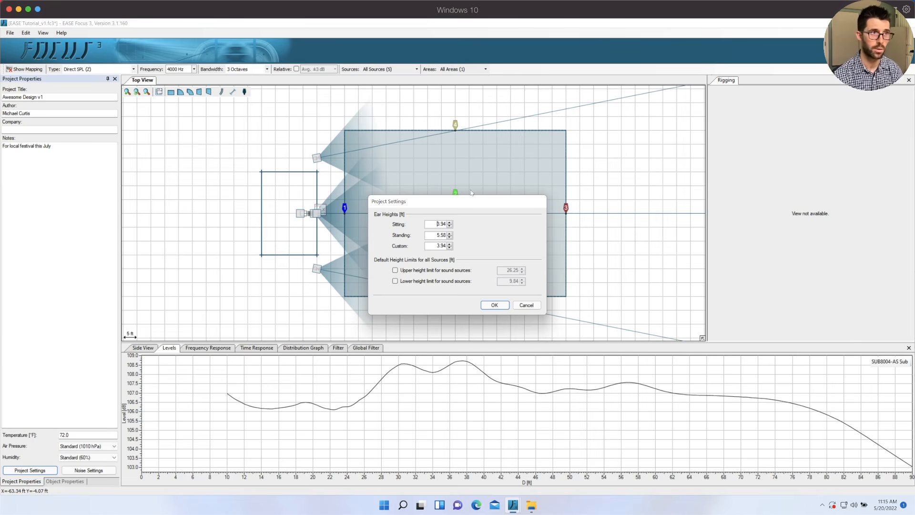
{"action": "left_click", "coordinate": [526, 305]}
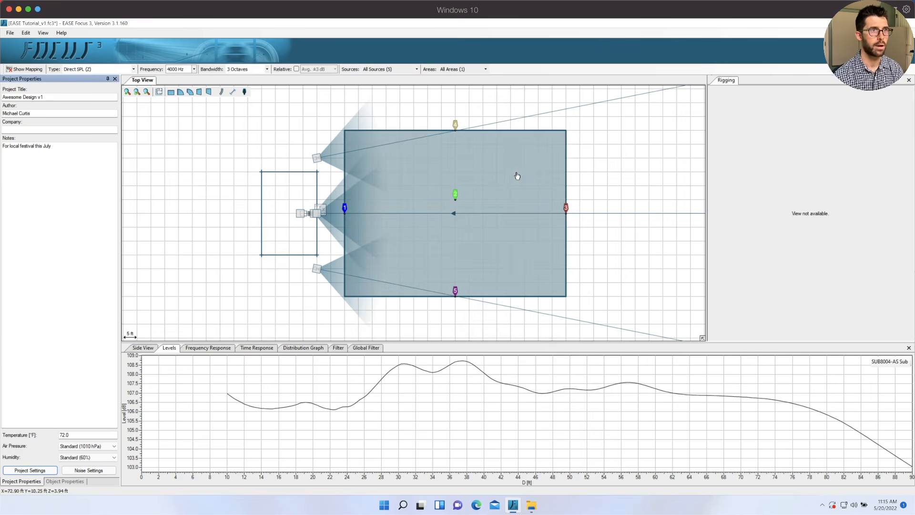
{"action": "left_click", "coordinate": [508, 149]}
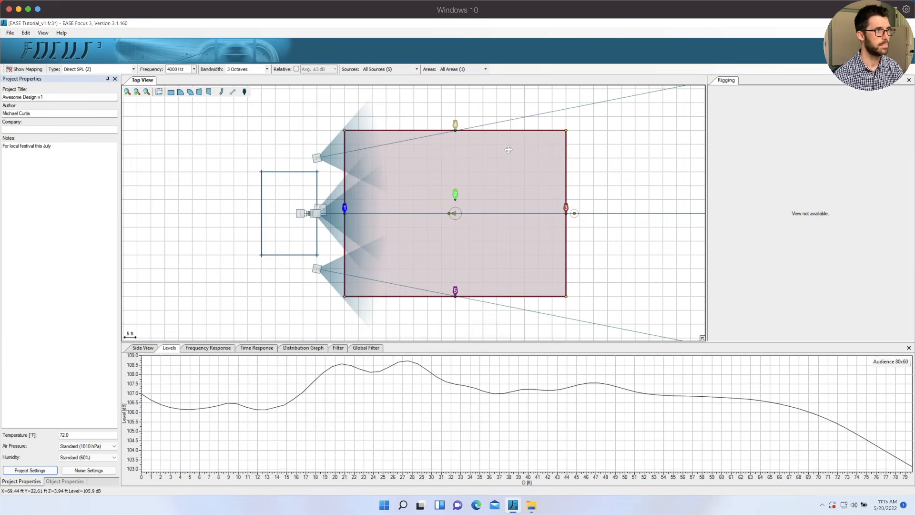
{"action": "left_click", "coordinate": [65, 481]}
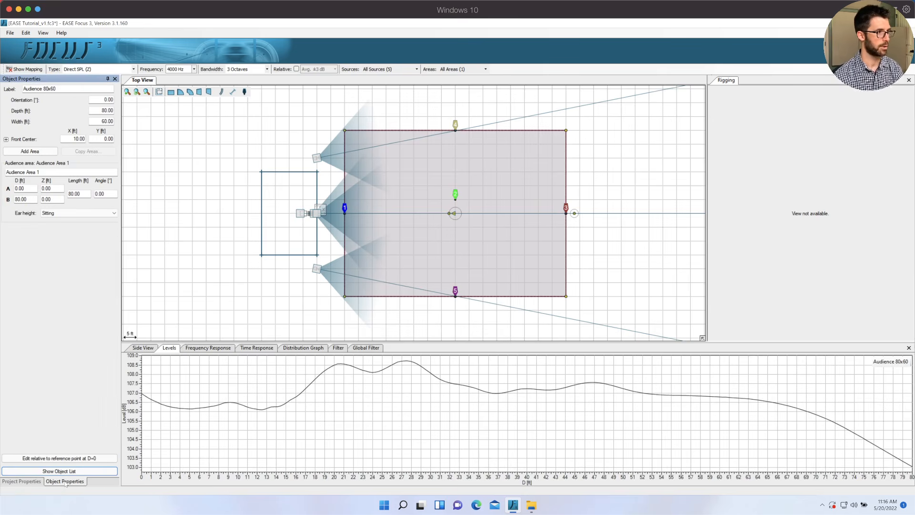
{"action": "left_click", "coordinate": [62, 214]}
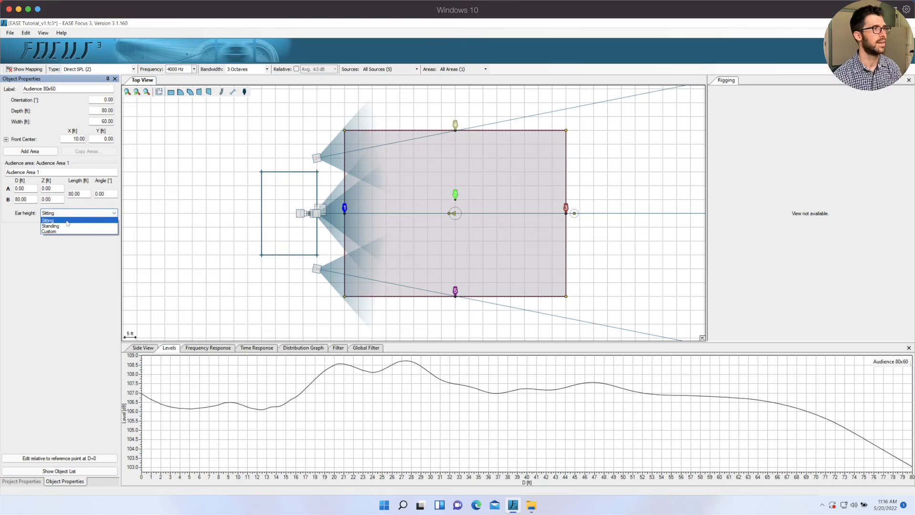
{"action": "left_click", "coordinate": [24, 234]}
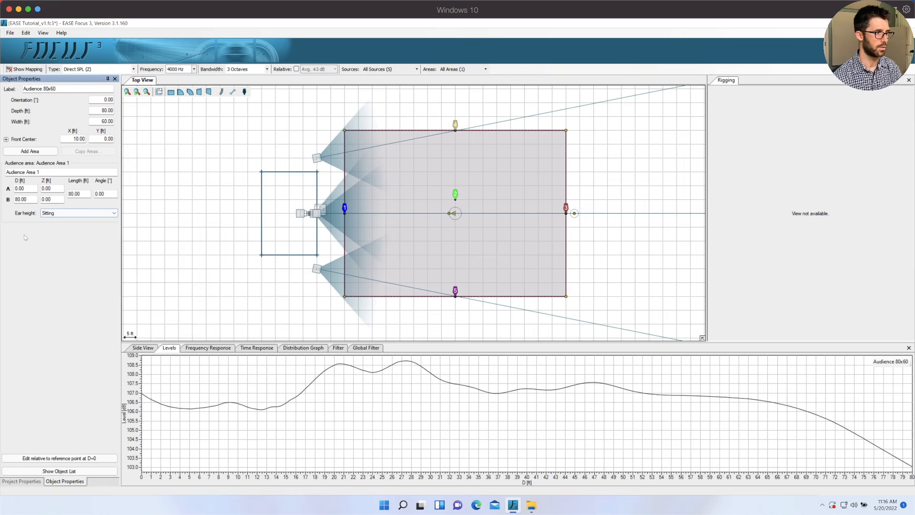
Try the default upper and lower height limits for sound sources in the project settings and discard the changes
{"action": "left_click", "coordinate": [38, 481]}
{"action": "left_click", "coordinate": [30, 470]}
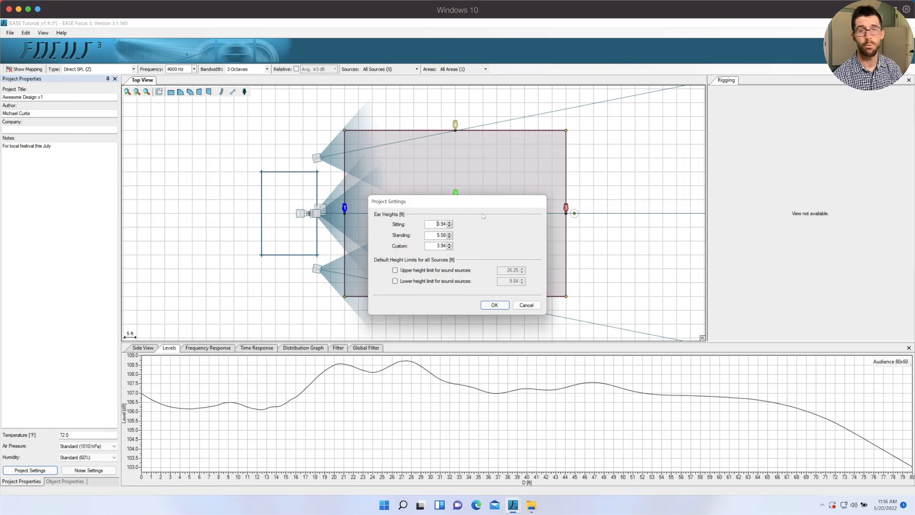
{"action": "left_click", "coordinate": [418, 270]}
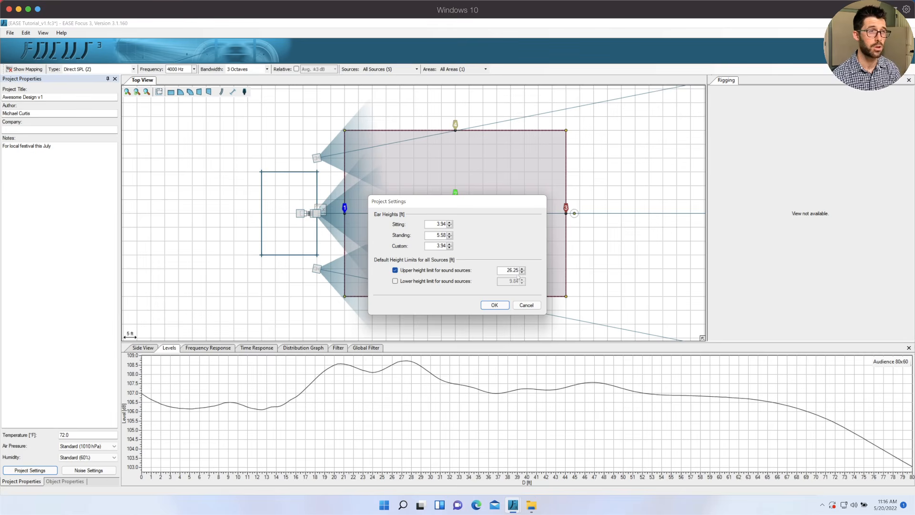
{"action": "left_click", "coordinate": [410, 272]}
{"action": "left_click", "coordinate": [417, 281]}
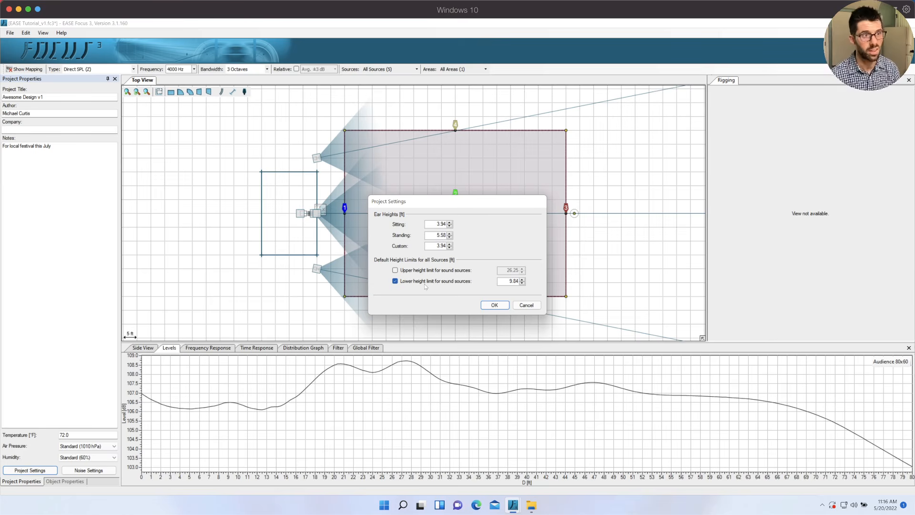
{"action": "left_click", "coordinate": [453, 281]}
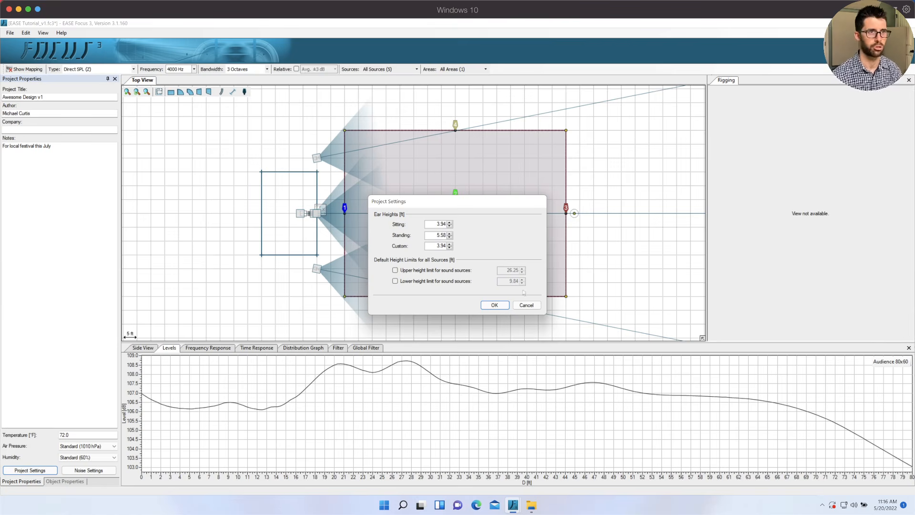
{"action": "left_click", "coordinate": [527, 305]}
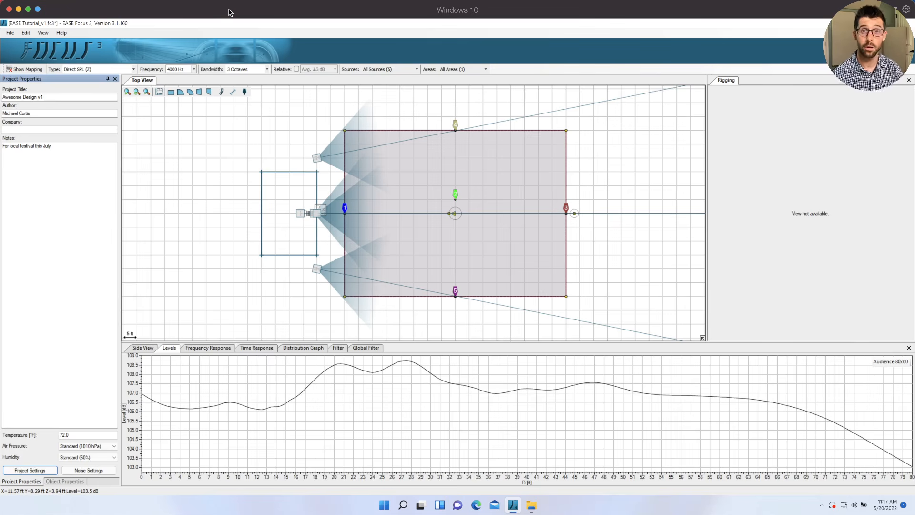
Zoom the top view in and out, and scale it to fit the whole project
{"action": "left_click", "coordinate": [127, 92]}
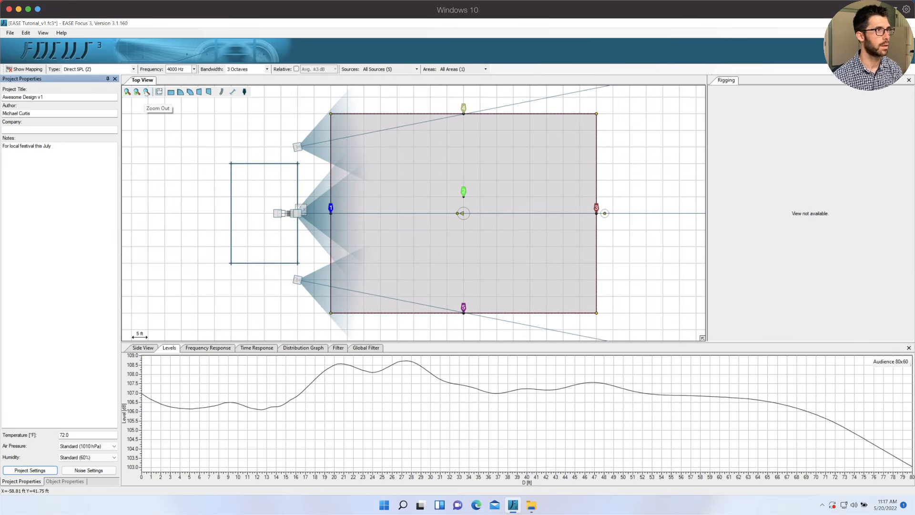
{"action": "left_click", "coordinate": [147, 92]}
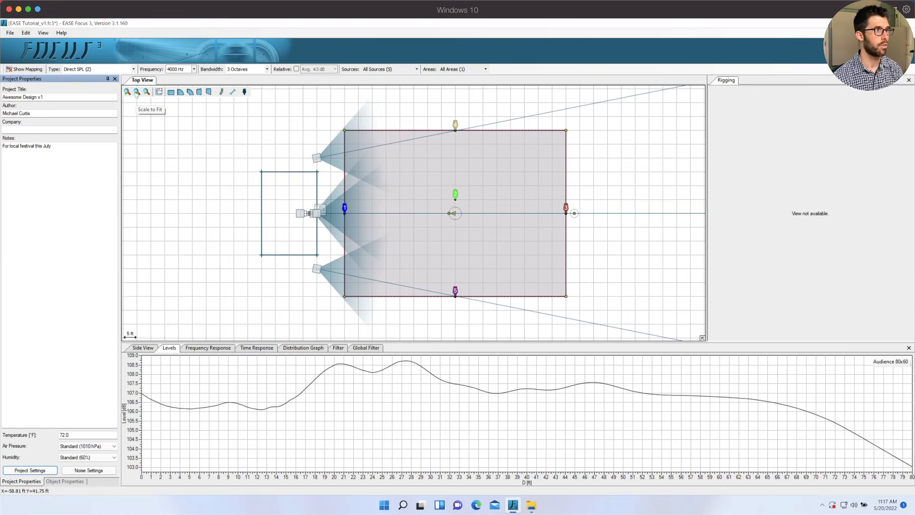
{"action": "left_click", "coordinate": [136, 93]}
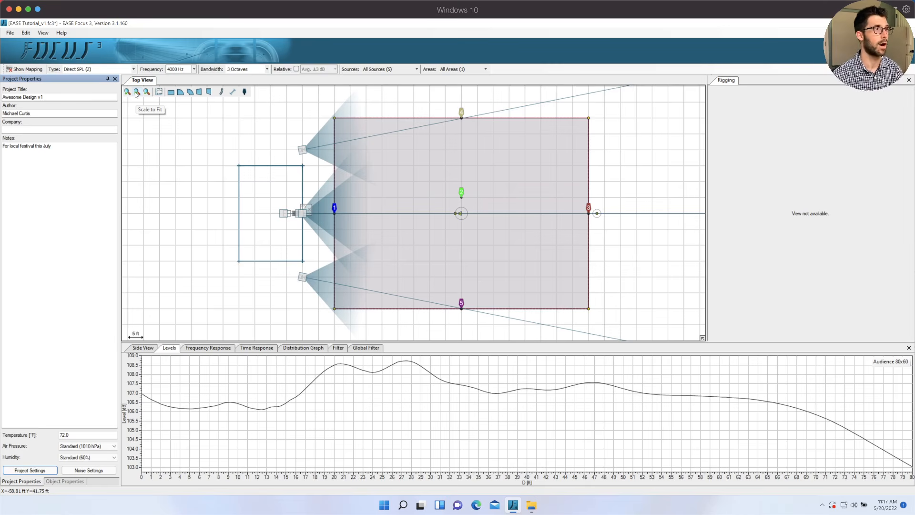
Draw a rectangular audience zone about 15 ft deep behind the stage and delete it
{"action": "left_click", "coordinate": [173, 94]}
{"action": "left_click_drag", "start_coordinate": [160, 133], "coordinate": [207, 216]}
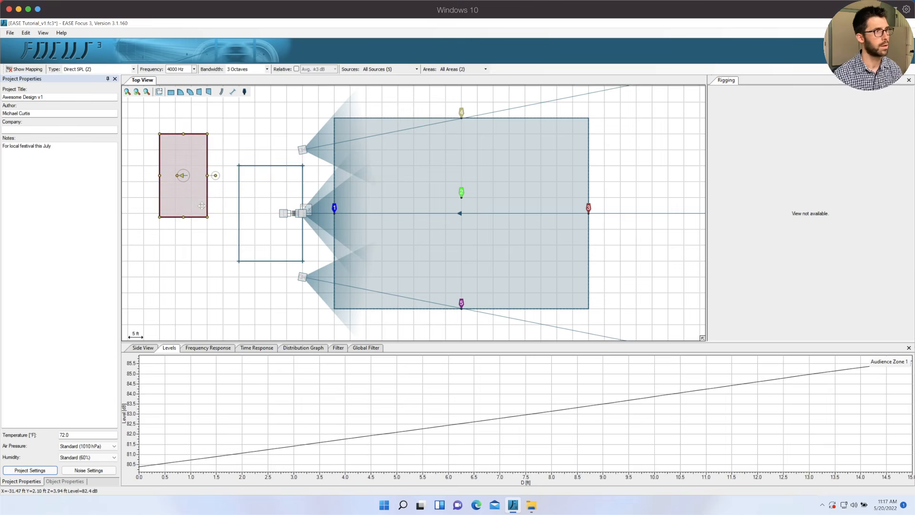
{"action": "right_click", "coordinate": [202, 206]}
{"action": "left_click", "coordinate": [212, 244]}
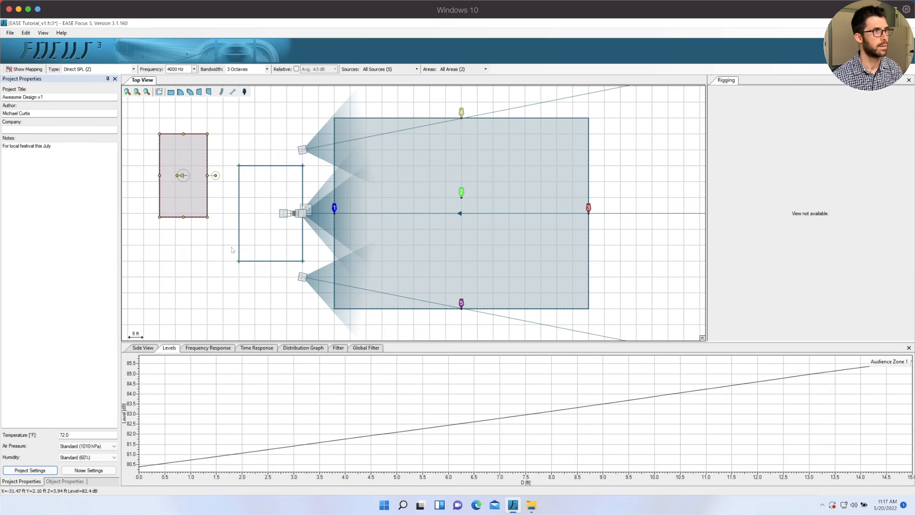
Draw a quarter-circle audience zone behind the stage and delete it
{"action": "left_click", "coordinate": [181, 91]}
{"action": "left_click_drag", "start_coordinate": [160, 134], "coordinate": [195, 171]}
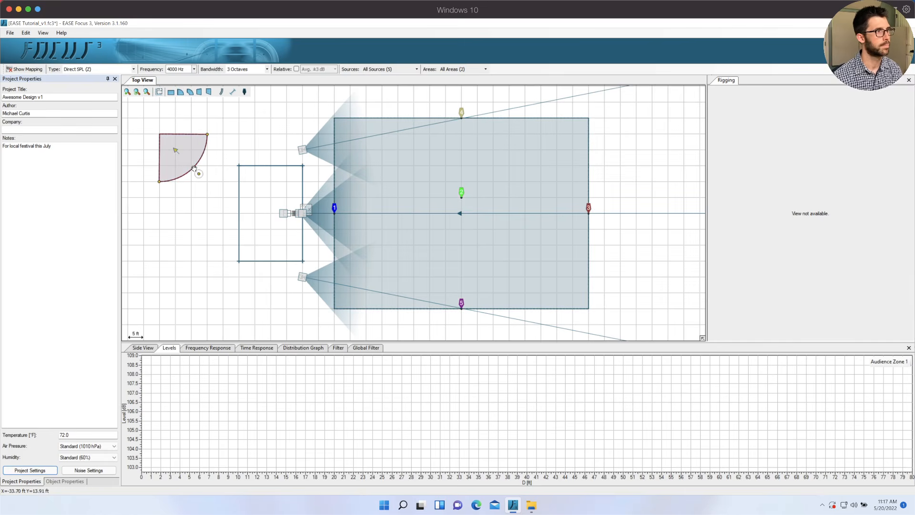
{"action": "right_click", "coordinate": [190, 163]}
{"action": "left_click", "coordinate": [212, 207]}
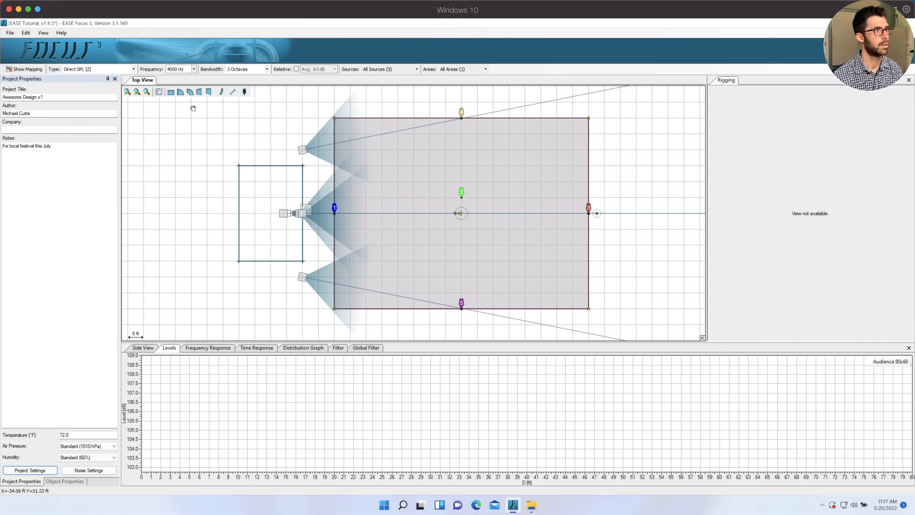
Draw a curved, ring-segment audience zone behind the stage and delete it
{"action": "left_click", "coordinate": [189, 91]}
{"action": "left_click_drag", "start_coordinate": [160, 133], "coordinate": [204, 179]}
{"action": "right_click", "coordinate": [203, 179]}
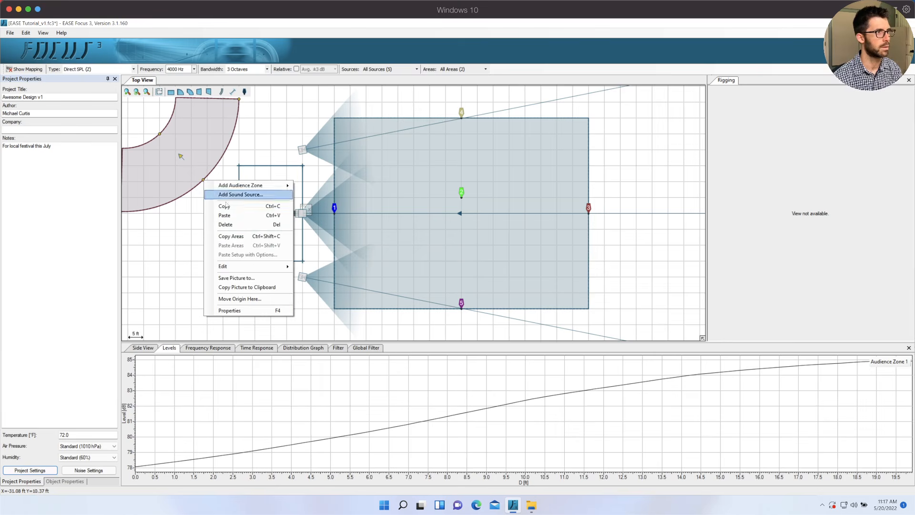
{"action": "left_click", "coordinate": [240, 225]}
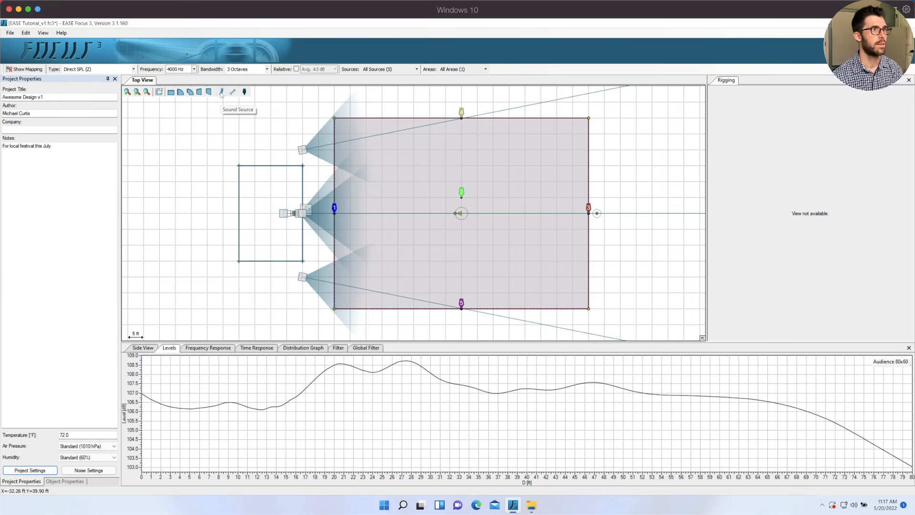
Browse the sound source systems of dBTechnologies, DEMO, QSC Audio Products, LLC and RCF without adding a source
{"action": "left_click", "coordinate": [221, 93]}
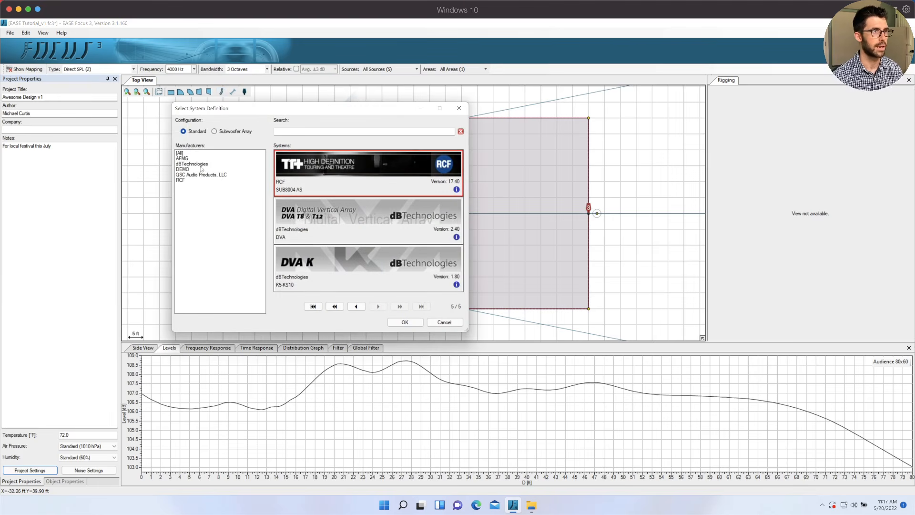
{"action": "left_click", "coordinate": [201, 164]}
{"action": "left_click", "coordinate": [202, 170]}
{"action": "left_click", "coordinate": [202, 175]}
{"action": "left_click", "coordinate": [202, 180]}
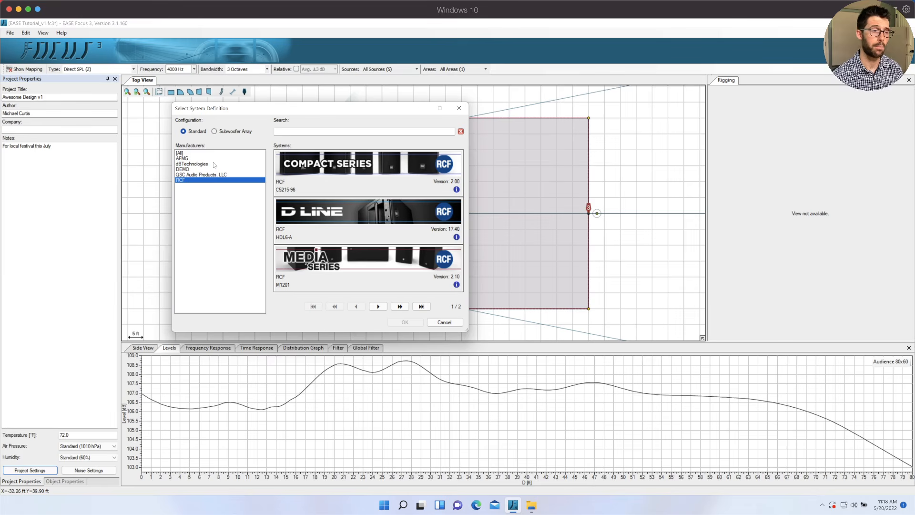
{"action": "left_click", "coordinate": [459, 108]}
Draw a section plane across the empty area behind the stage, parallel to the stage front, and delete it
{"action": "left_click", "coordinate": [232, 92]}
{"action": "left_click_drag", "start_coordinate": [175, 126], "coordinate": [176, 222]}
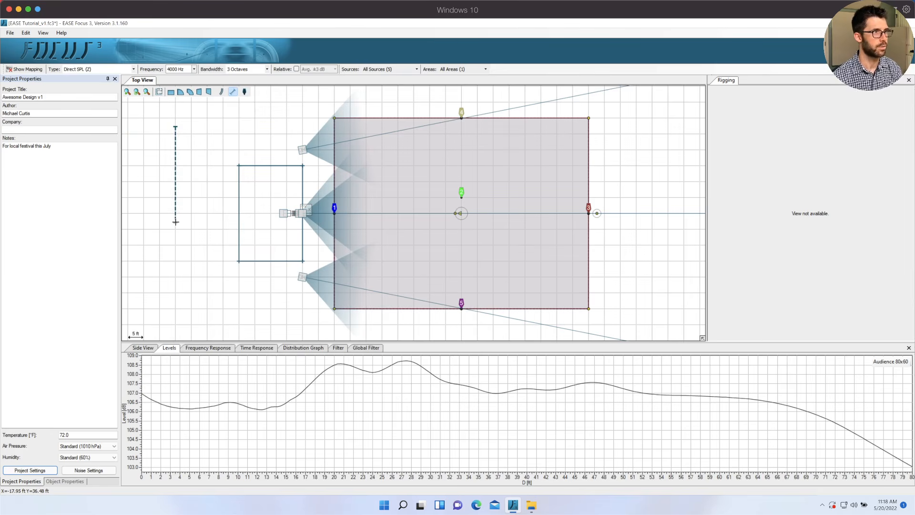
{"action": "right_click", "coordinate": [175, 164]}
{"action": "left_click", "coordinate": [207, 206]}
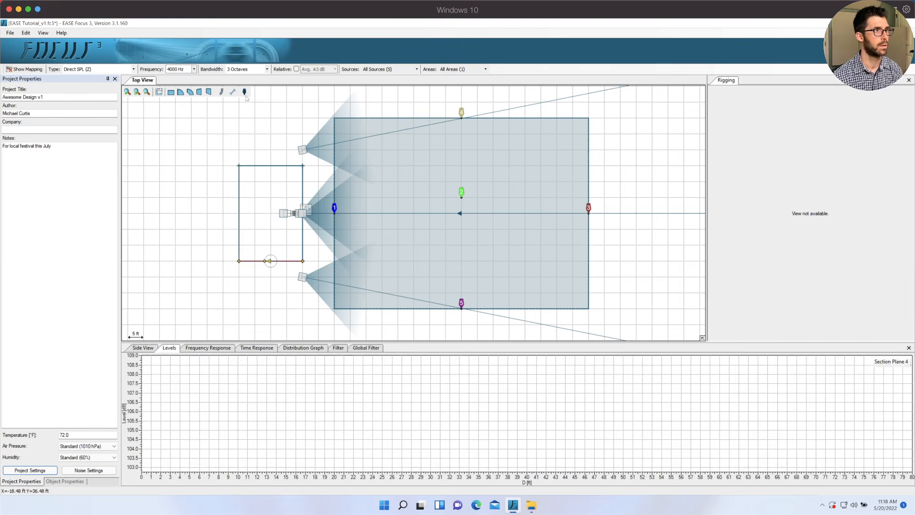
Place an extra receiver in the rear half of the audience area, off the center axis, and delete it
{"action": "left_click", "coordinate": [244, 92]}
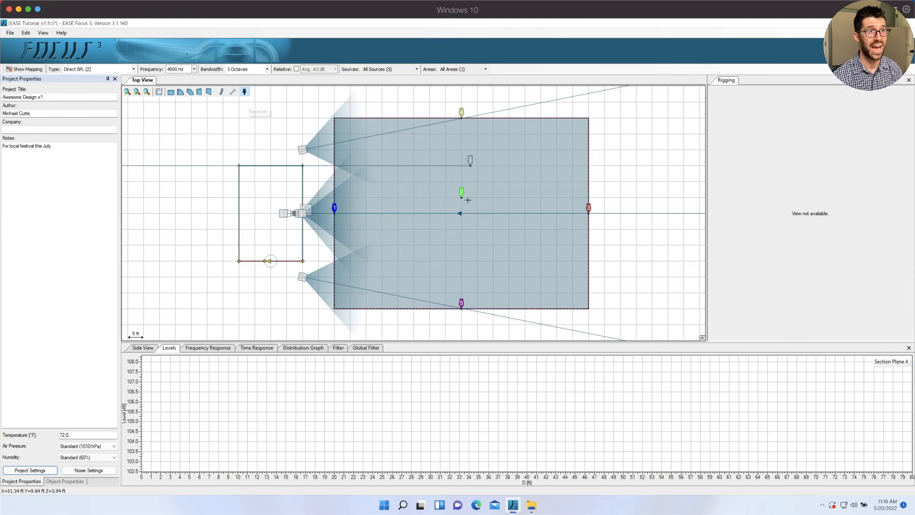
{"action": "left_click", "coordinate": [502, 177]}
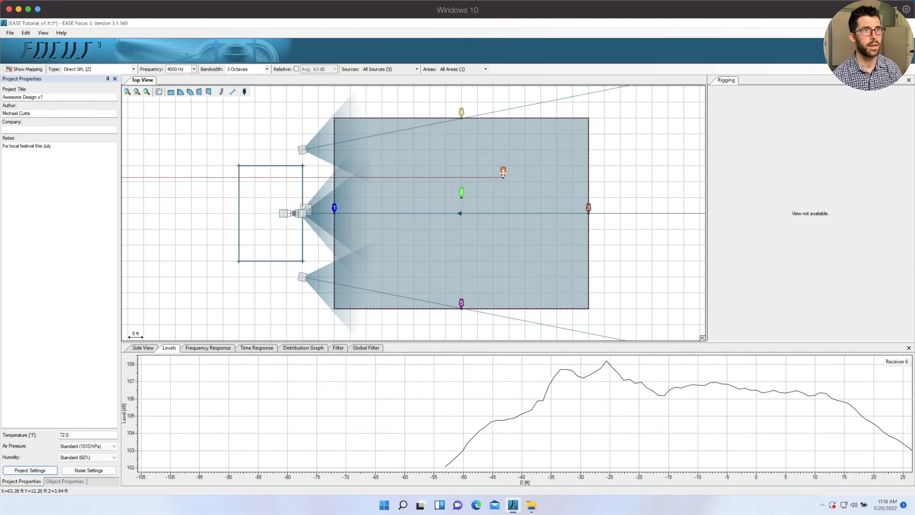
{"action": "right_click", "coordinate": [502, 173]}
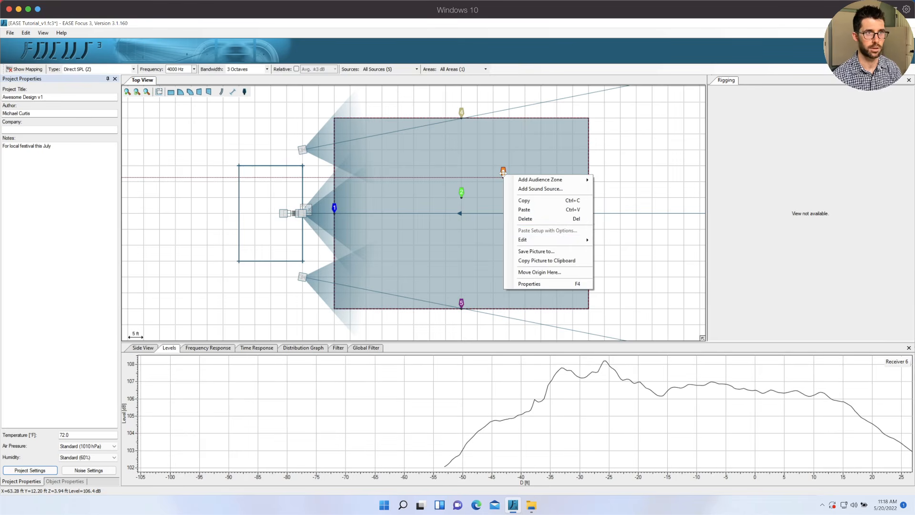
{"action": "left_click", "coordinate": [524, 240]}
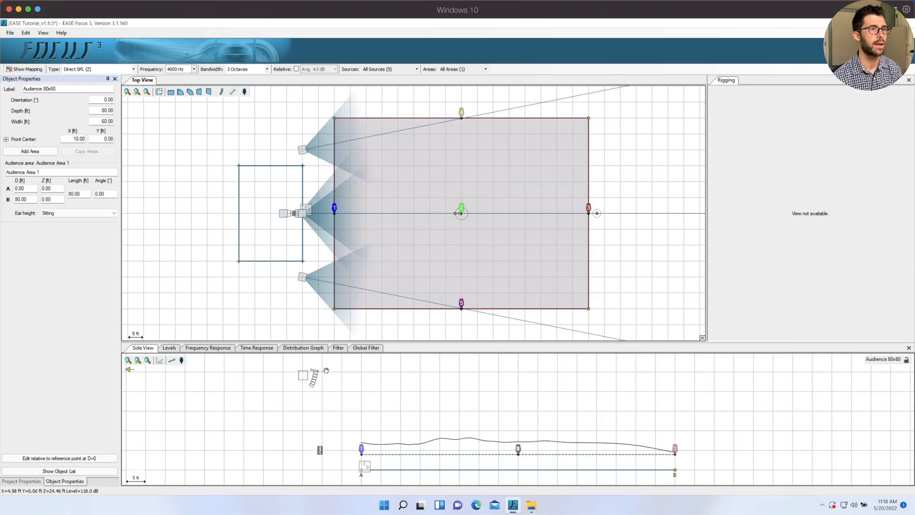
Select the SUB8004-AS subwoofer, the K12.2 L loudspeaker and the HDL6-A line array in turn to inspect their side views
{"action": "left_click", "coordinate": [284, 214]}
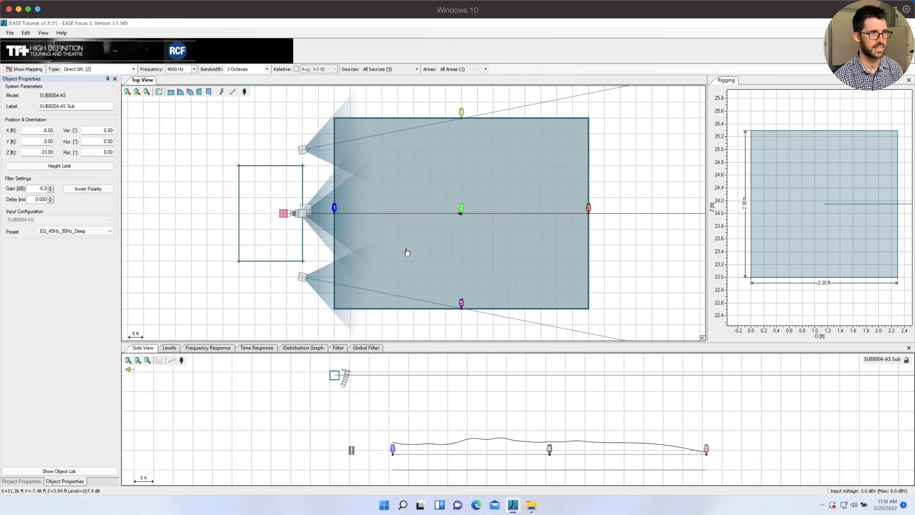
{"action": "left_click", "coordinate": [303, 279]}
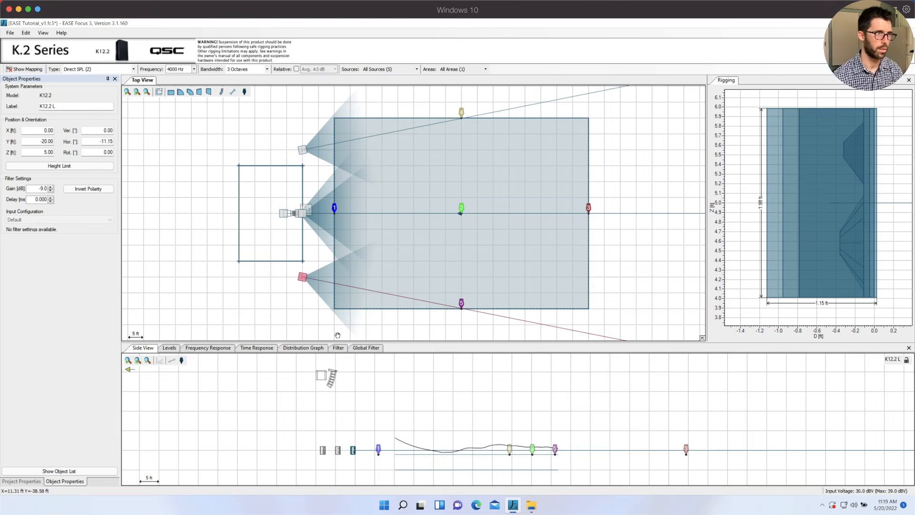
{"action": "left_click", "coordinate": [298, 212]}
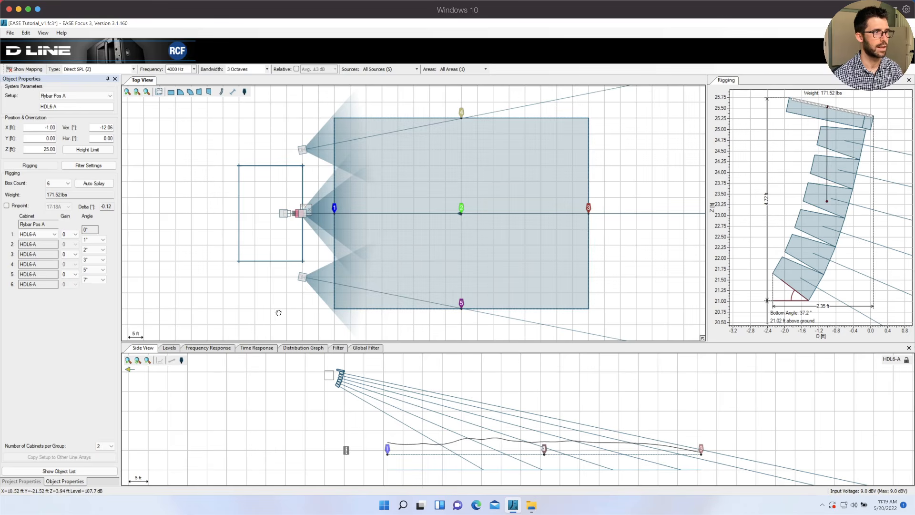
Display the level plots of the line array and the audience area, and the frequency response at the receivers
{"action": "left_click", "coordinate": [170, 348]}
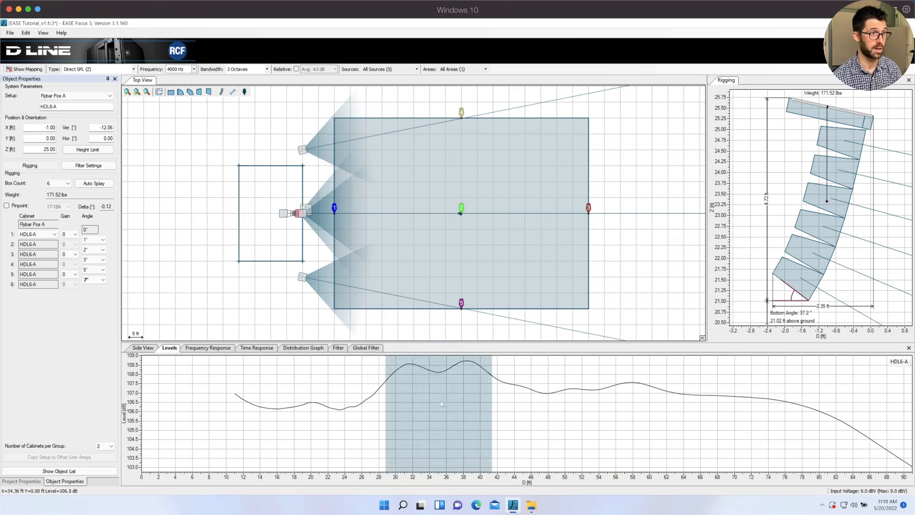
{"action": "left_click", "coordinate": [406, 146]}
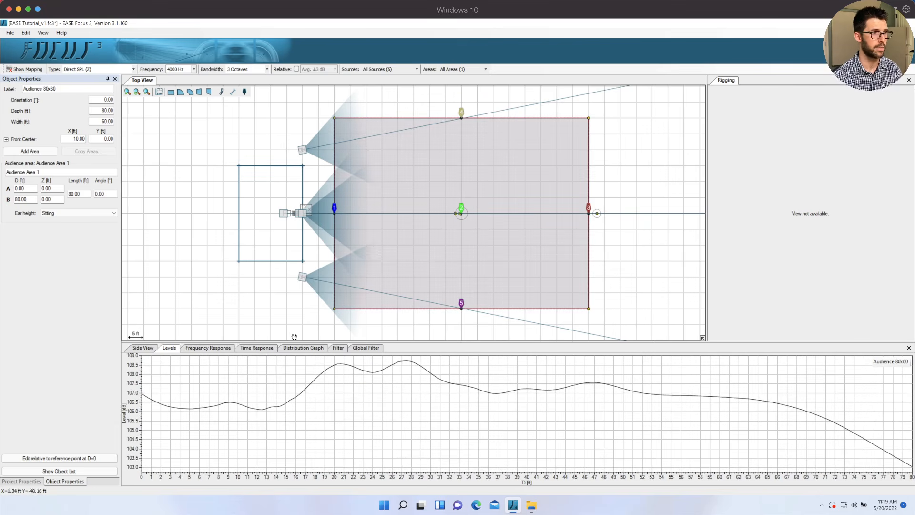
{"action": "left_click", "coordinate": [230, 349]}
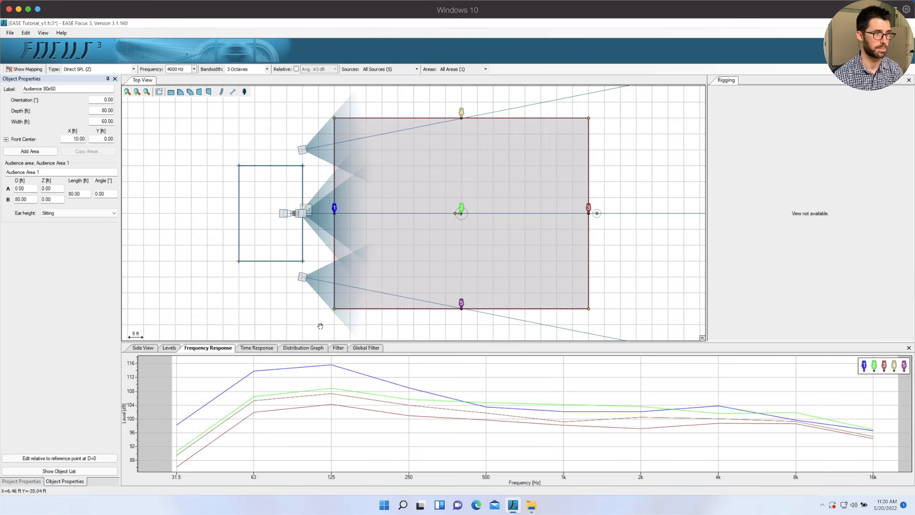
Display the time response and change its reference in the program options to the earliest arrival
{"action": "left_click", "coordinate": [255, 348]}
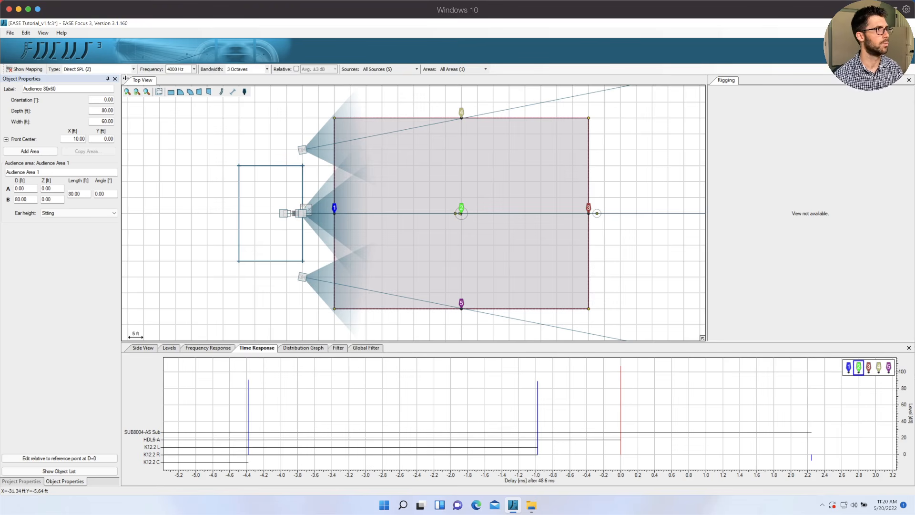
{"action": "left_click", "coordinate": [10, 34]}
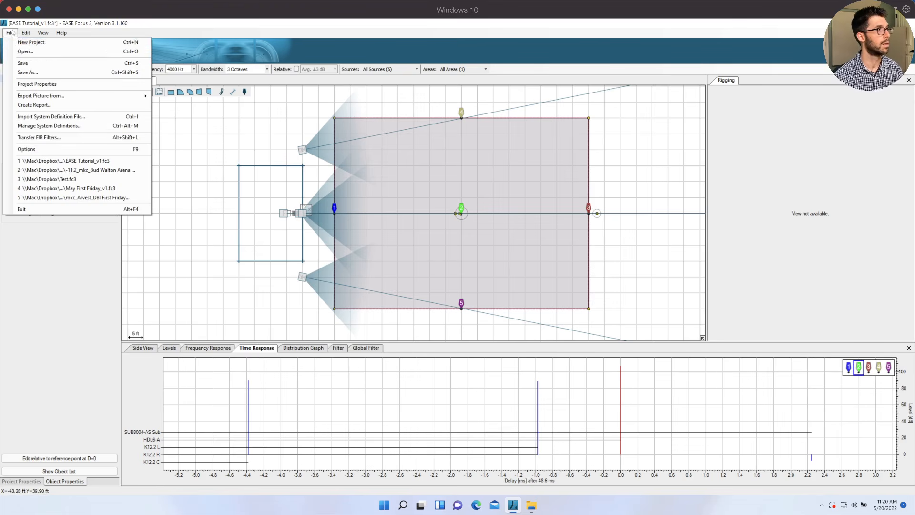
{"action": "left_click", "coordinate": [43, 150]}
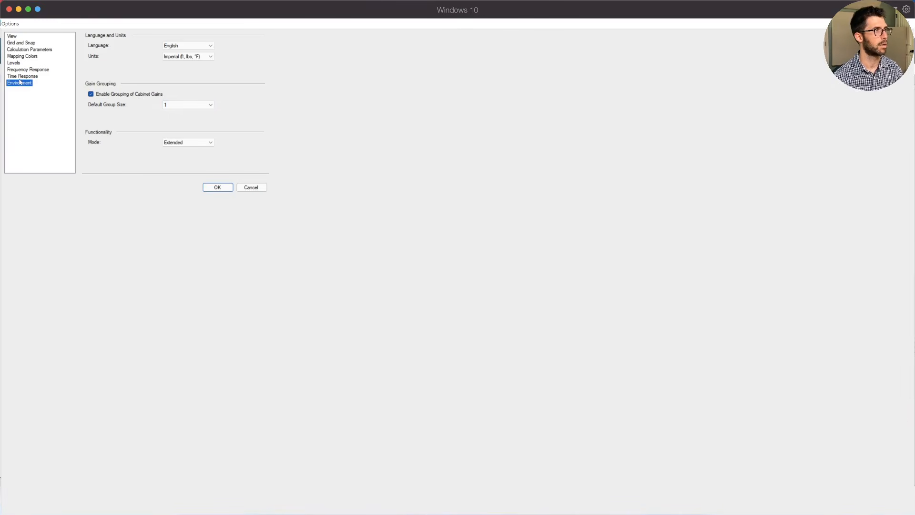
{"action": "left_click", "coordinate": [221, 189]}
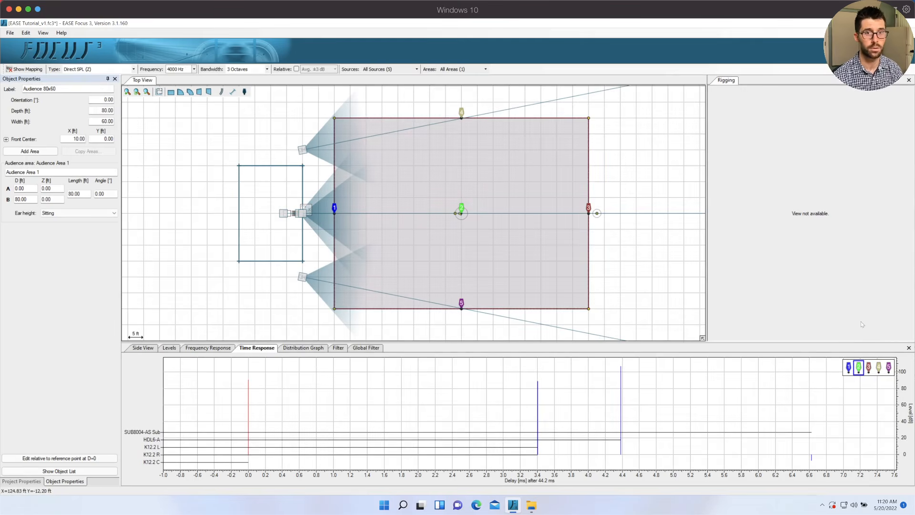
Show the time response at receiver 1, select that receiver in the top view and examine the arrivals of the individual sources
{"action": "left_click", "coordinate": [849, 367]}
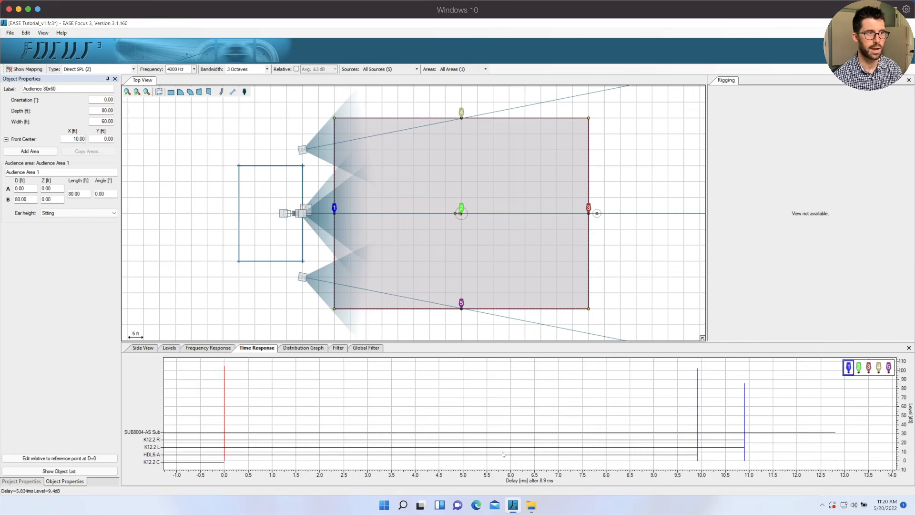
{"action": "left_click", "coordinate": [334, 208]}
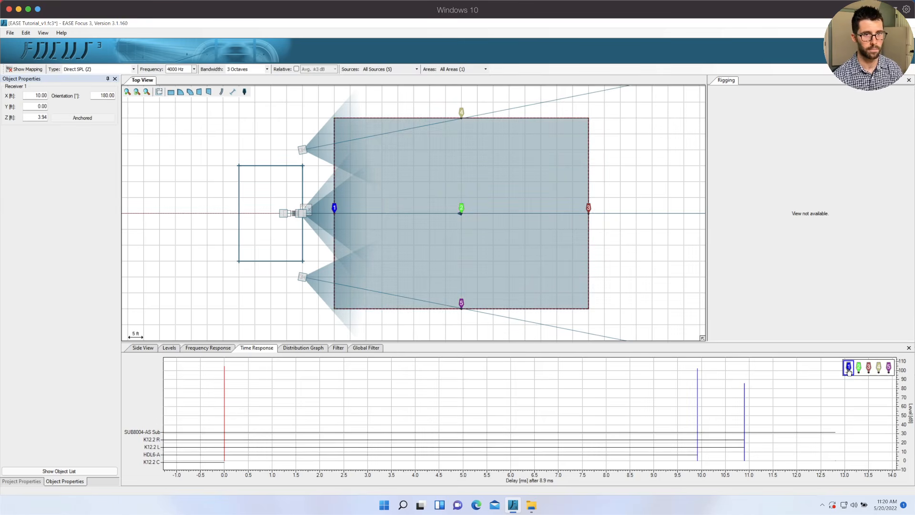
{"action": "key", "text": "ctrl+shift+Tab"}
{"action": "mouse_move", "coordinate": [111, 410]}
{"action": "left_mouse_down"}
{"action": "mouse_move", "coordinate": [153, 439]}
{"action": "mouse_move", "coordinate": [112, 408]}
{"action": "mouse_move", "coordinate": [155, 414]}
{"action": "mouse_move", "coordinate": [175, 468]}
{"action": "left_mouse_up"}
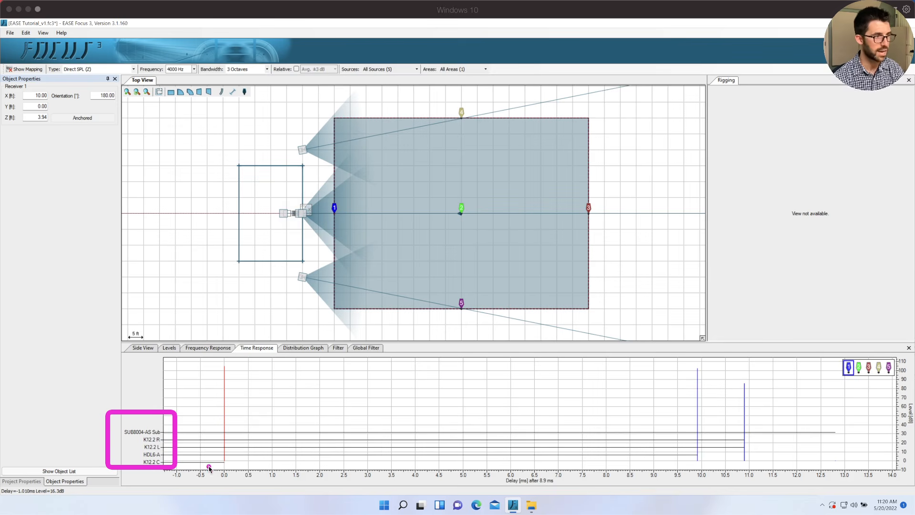
{"action": "mouse_move", "coordinate": [689, 359]}
{"action": "left_mouse_down"}
{"action": "mouse_move", "coordinate": [711, 432]}
{"action": "mouse_move", "coordinate": [710, 469]}
{"action": "left_mouse_up"}
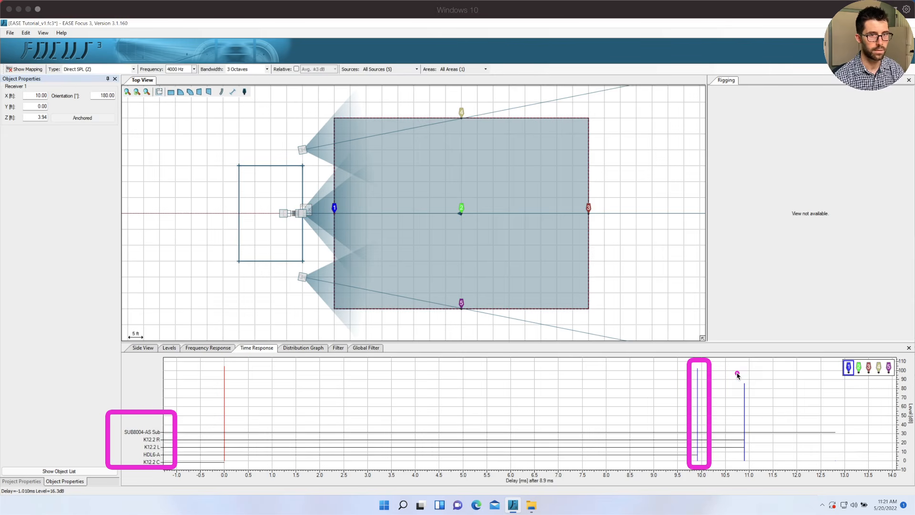
{"action": "left_click_drag", "start_coordinate": [733, 366], "coordinate": [757, 468]}
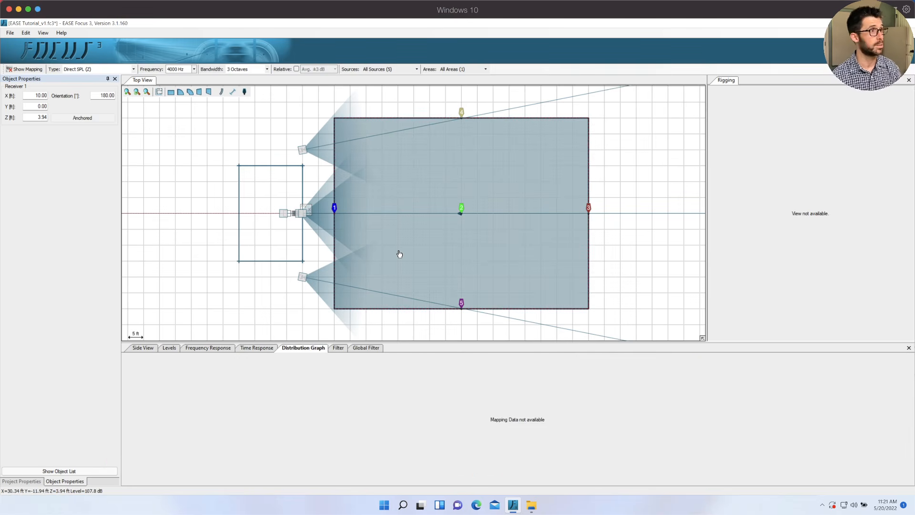
Turn on the mapping for the distribution graph, set its class width to 1.0 dB and keep the frequency at 4000 Hz
{"action": "left_click", "coordinate": [28, 69]}
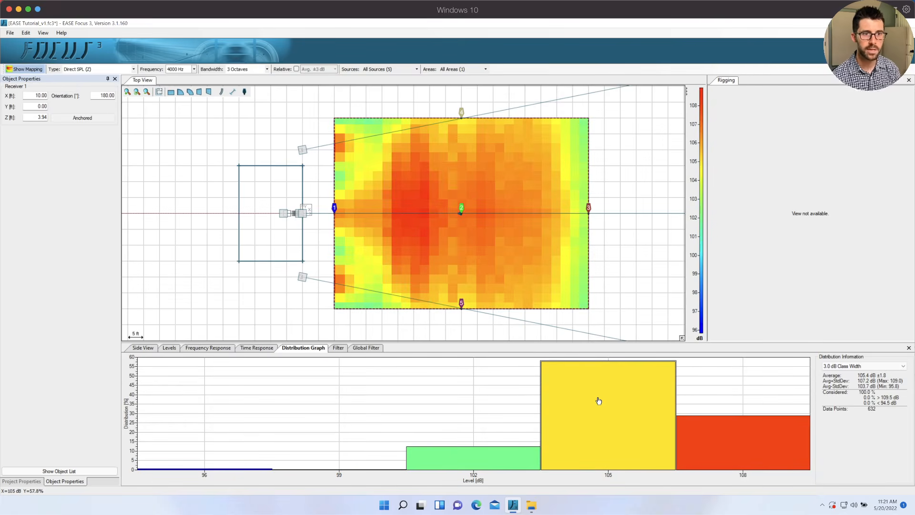
{"action": "left_click", "coordinate": [900, 367]}
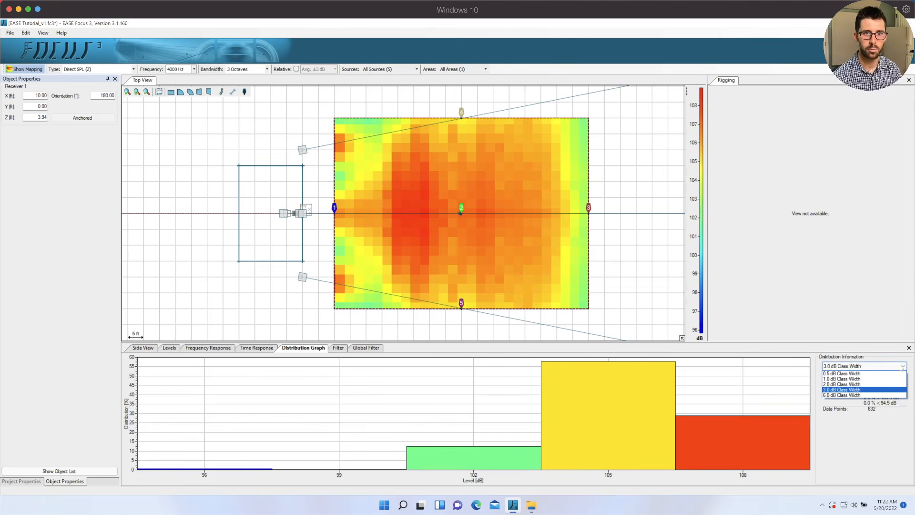
{"action": "left_click", "coordinate": [872, 379]}
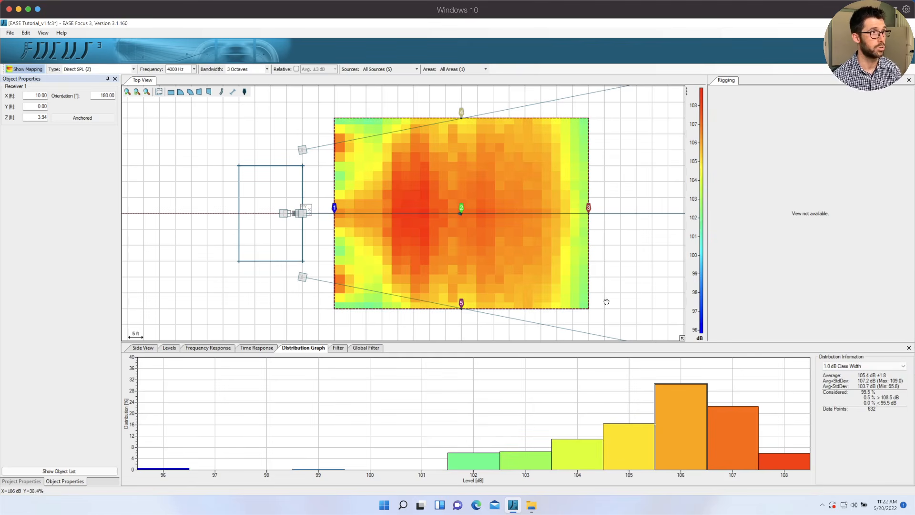
{"action": "left_click", "coordinate": [195, 69]}
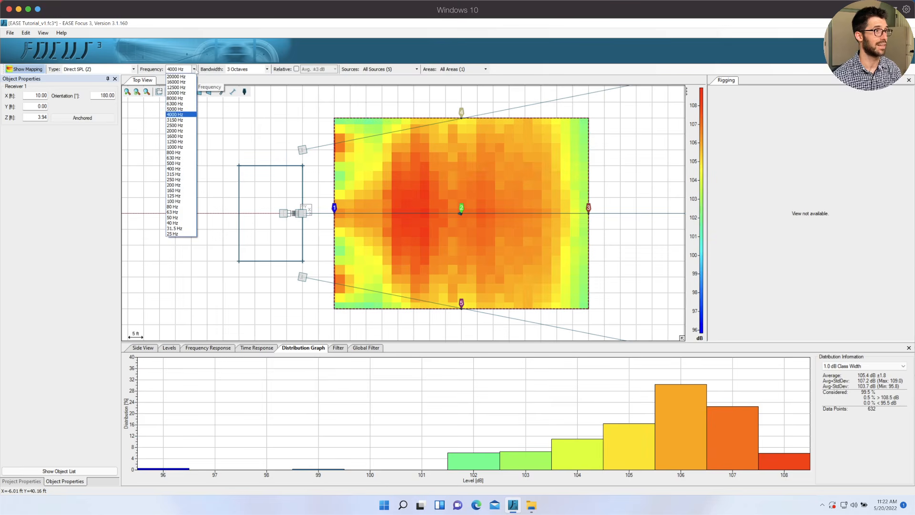
{"action": "left_click", "coordinate": [186, 116]}
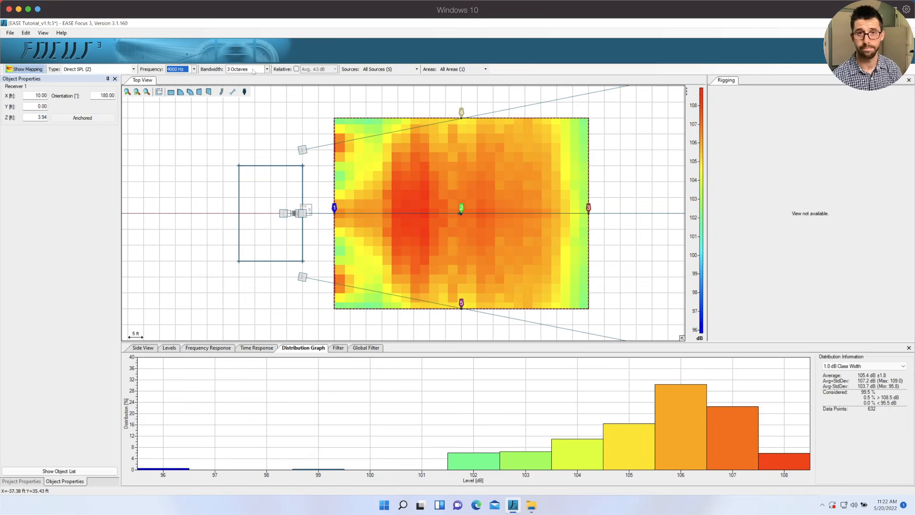
Inspect the filters of the HDL6-A line array and the K12.2 R loudspeaker, and the global filter
{"action": "left_click", "coordinate": [296, 215]}
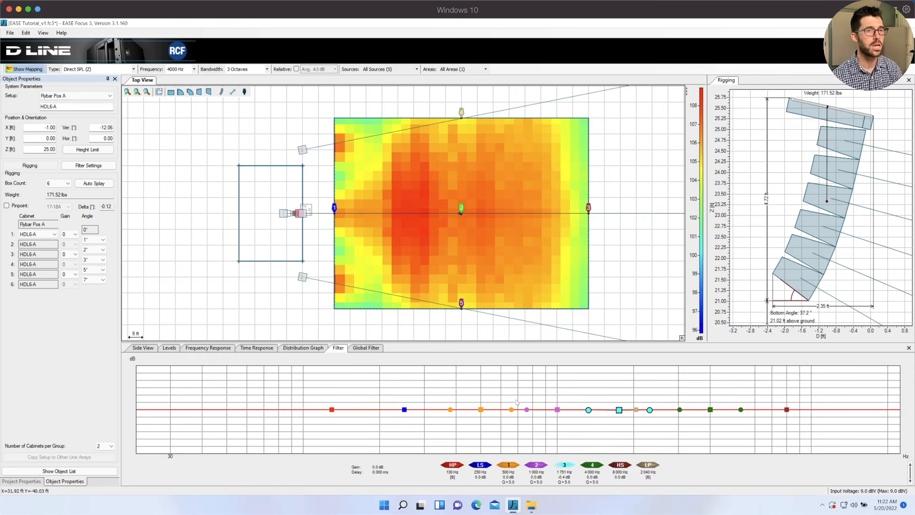
{"action": "left_click", "coordinate": [304, 149]}
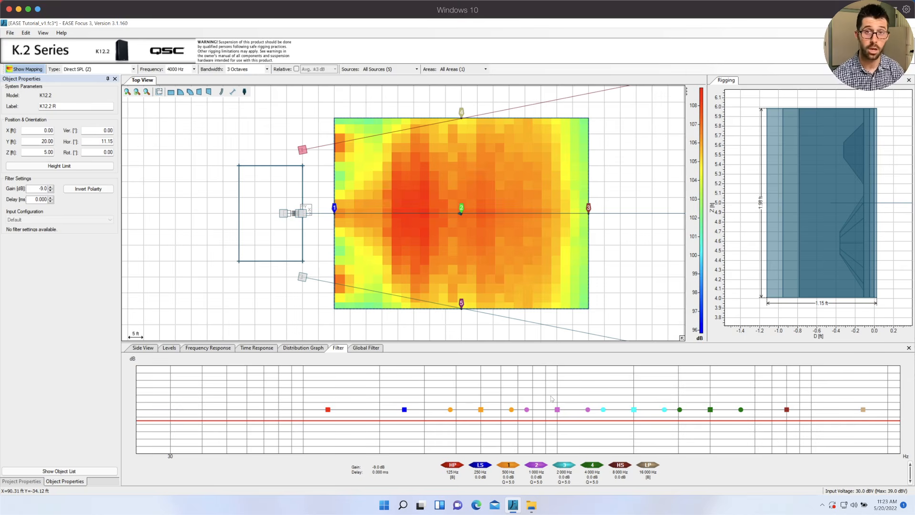
{"action": "left_click", "coordinate": [366, 348]}
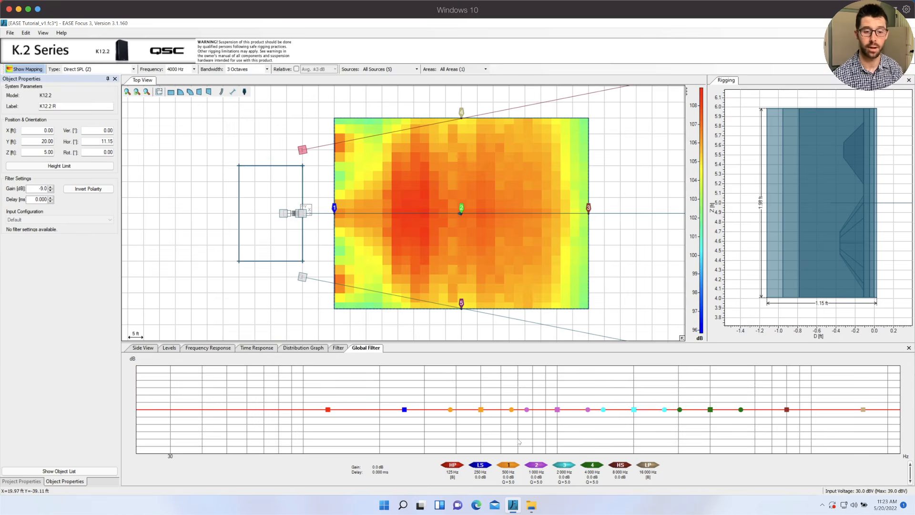
Hide the mapping and relabel the audience zone as Audience 80dx60w
{"action": "left_click", "coordinate": [38, 70]}
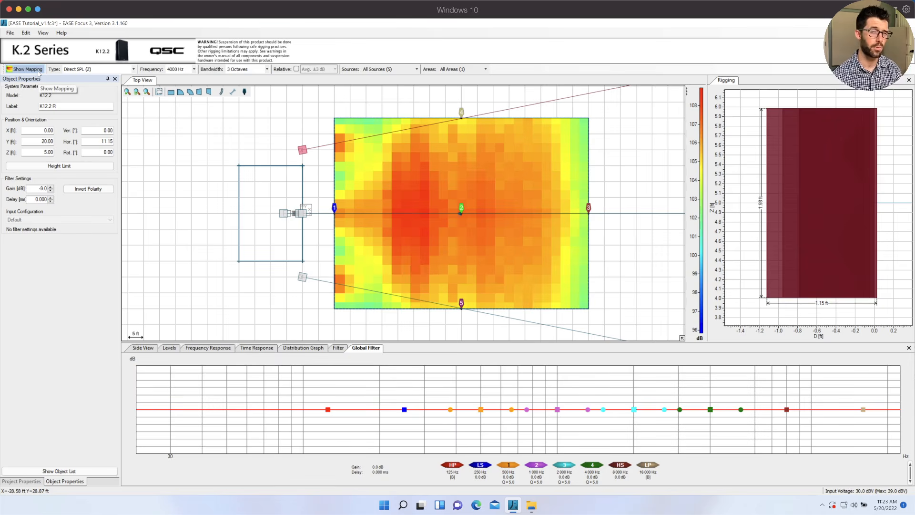
{"action": "left_click", "coordinate": [38, 71]}
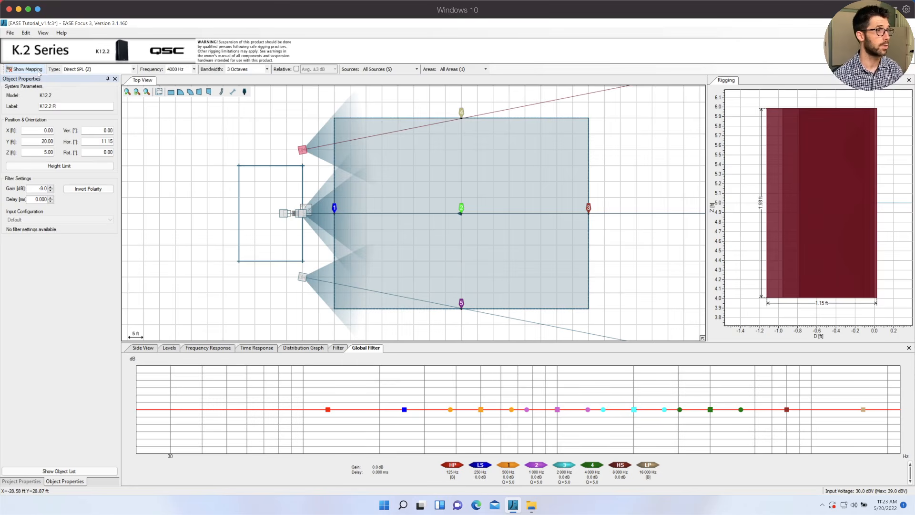
{"action": "left_click", "coordinate": [525, 173]}
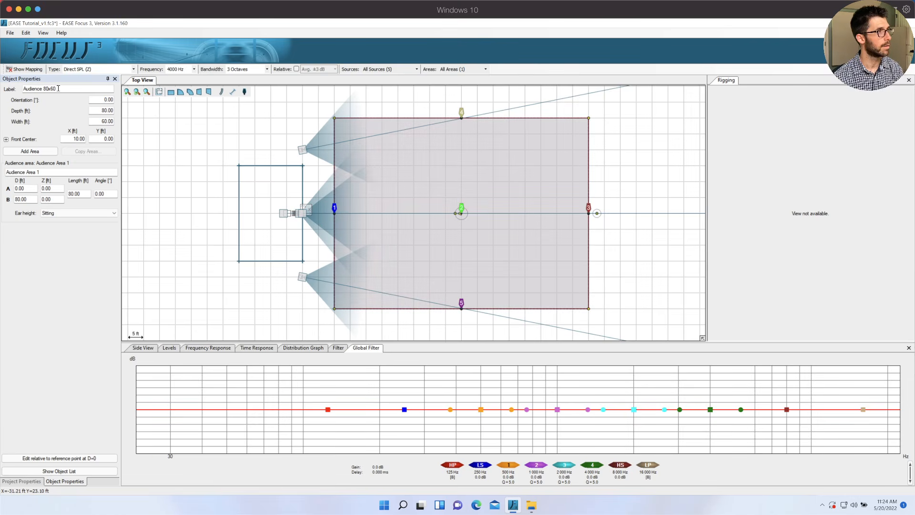
{"action": "left_click", "coordinate": [76, 87]}
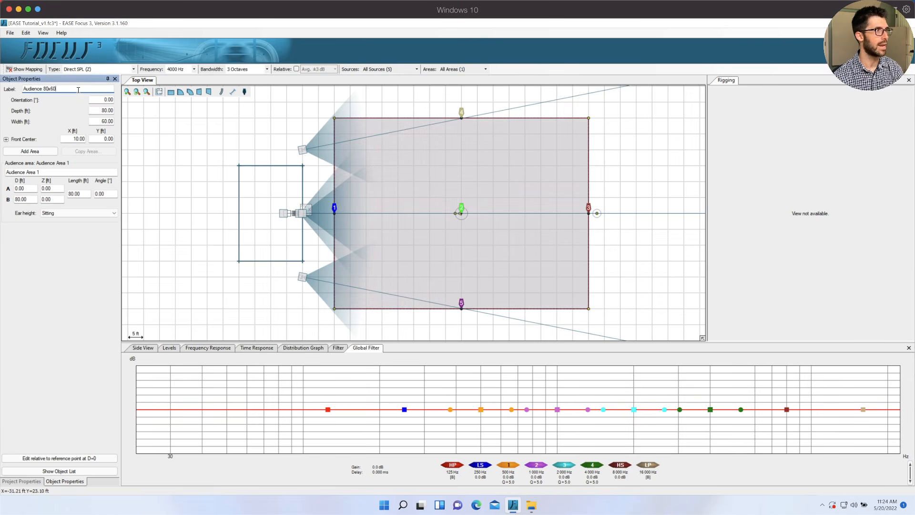
{"action": "type", "text": "dx60"}
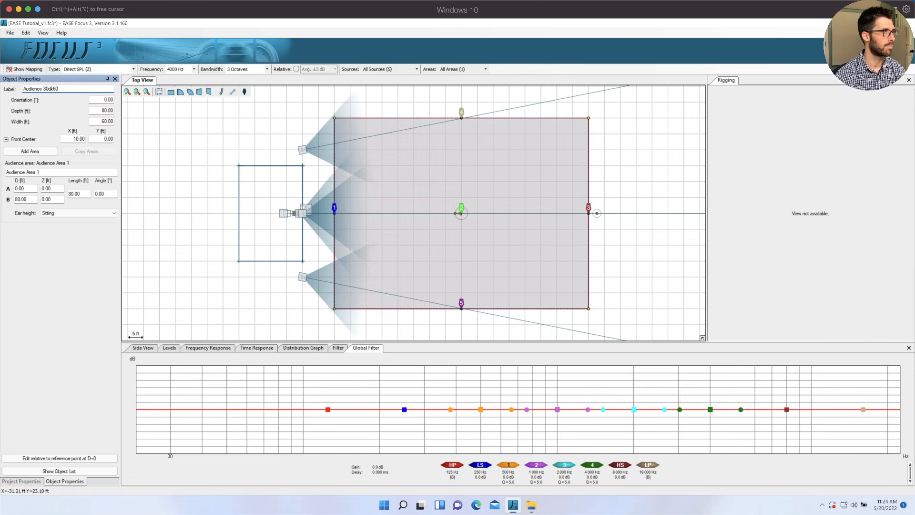
{"action": "type", "text": "w"}
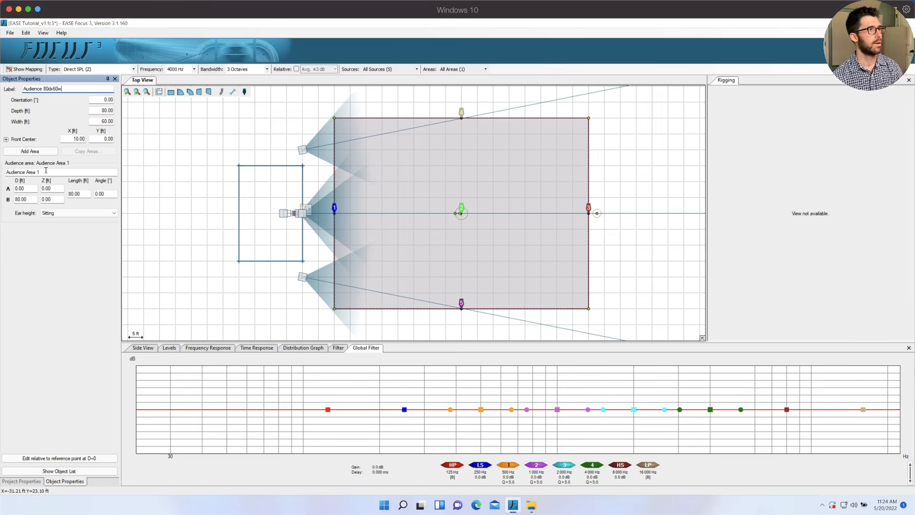
Add a second area so that both audience areas are 40 ft long, and switch the first one's ear height to Standing and back to Sitting
{"action": "left_click", "coordinate": [42, 153]}
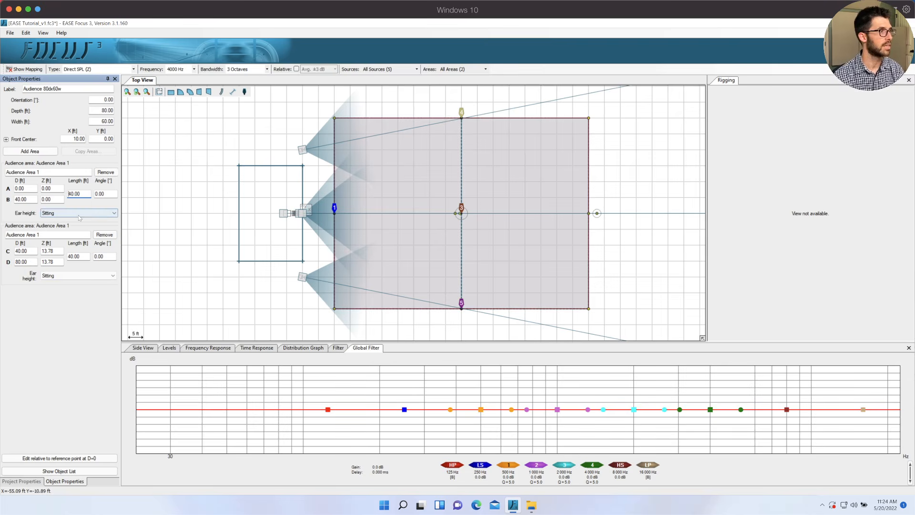
{"action": "left_click", "coordinate": [79, 213]}
{"action": "left_click", "coordinate": [78, 226]}
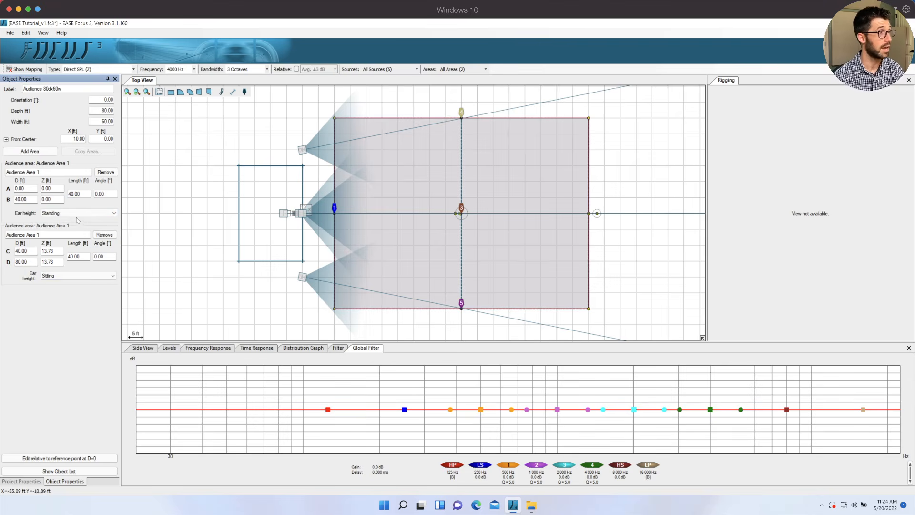
{"action": "left_click", "coordinate": [72, 213]}
{"action": "left_click", "coordinate": [71, 221]}
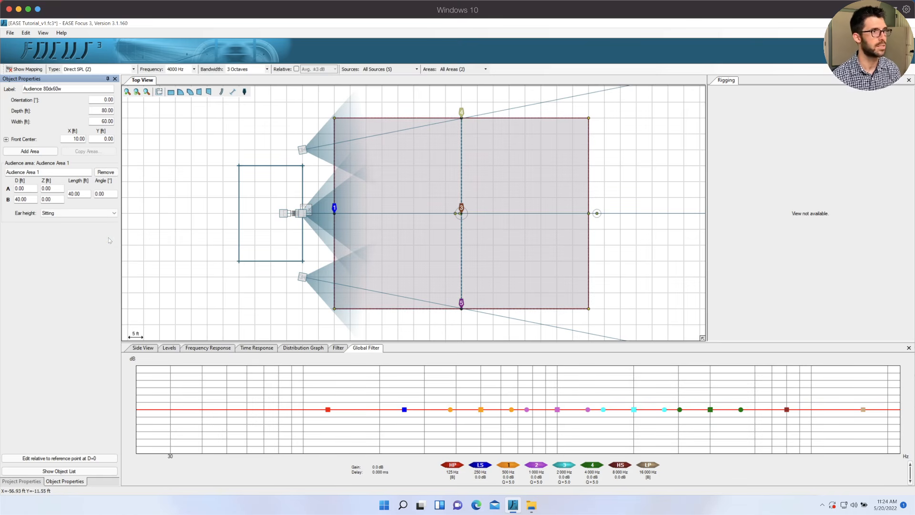
Remove the second audience area and set the length of the remaining area to 80 ft
{"action": "left_click", "coordinate": [105, 235]}
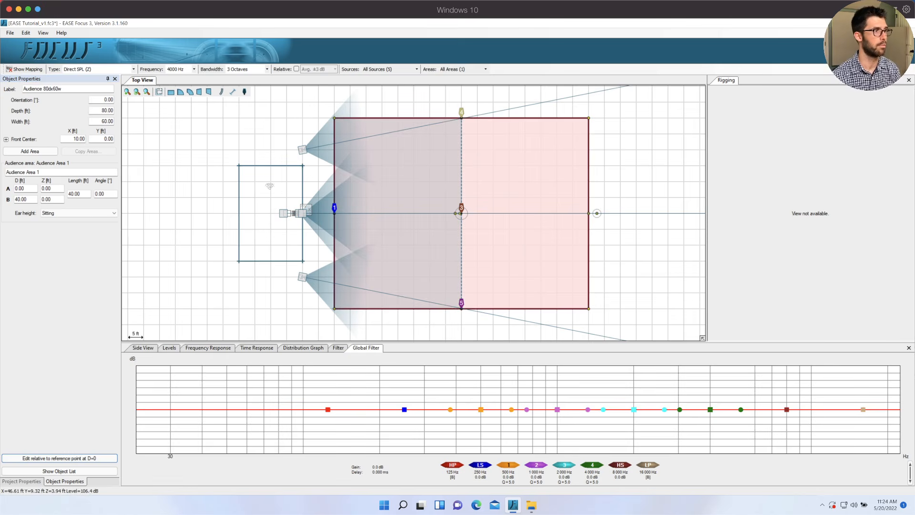
{"action": "double_click", "coordinate": [87, 194]}
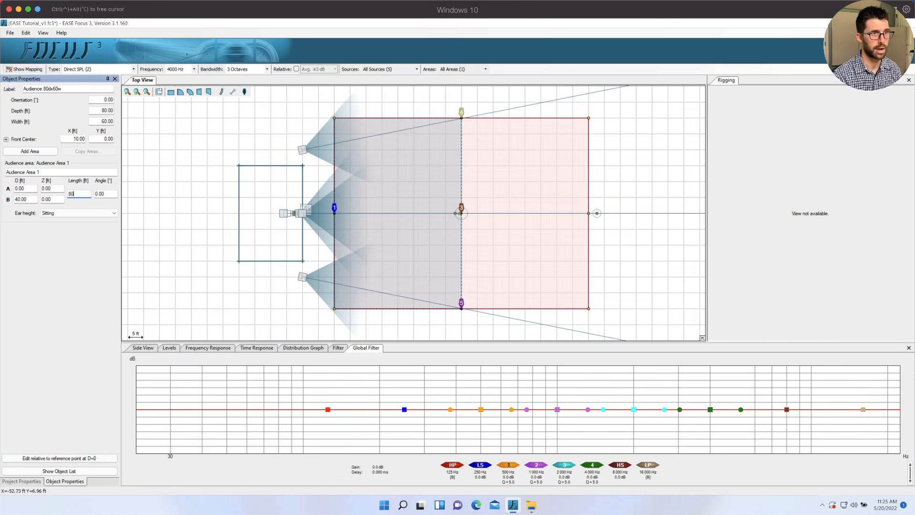
{"action": "type", "text": "80"}
{"action": "key", "text": "Return"}
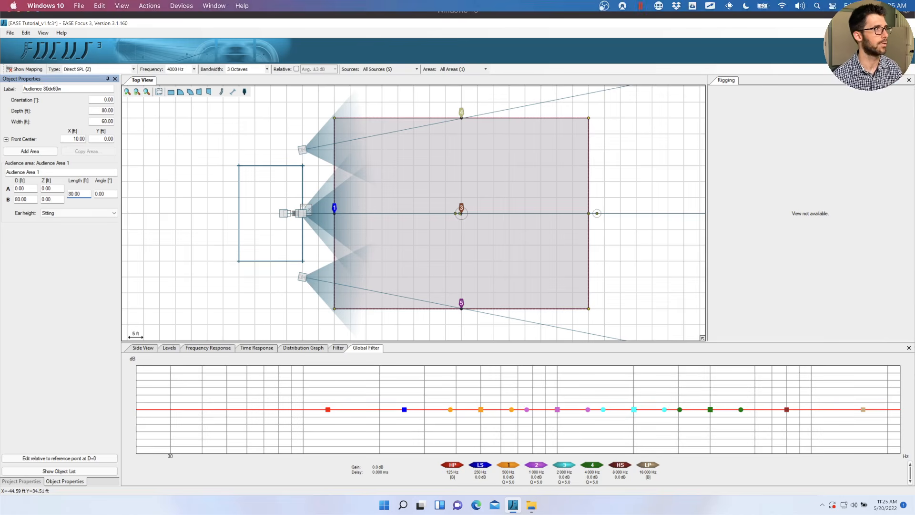
Browse the system definitions by manufacturer up to RCF, select the HDL6-A system there and close the manager
{"action": "left_click", "coordinate": [9, 33]}
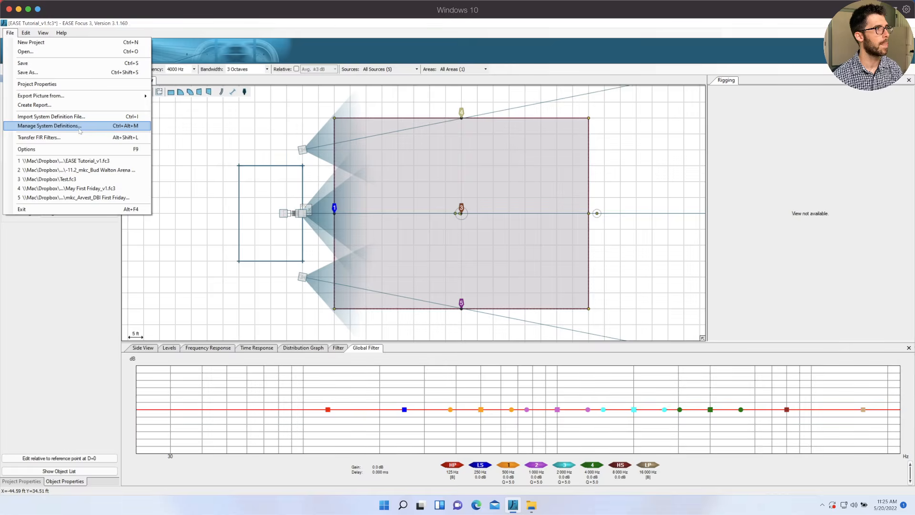
{"action": "left_click", "coordinate": [57, 125]}
{"action": "left_click", "coordinate": [189, 156]}
{"action": "left_click", "coordinate": [189, 161]}
{"action": "left_click", "coordinate": [190, 166]}
{"action": "left_click", "coordinate": [190, 172]}
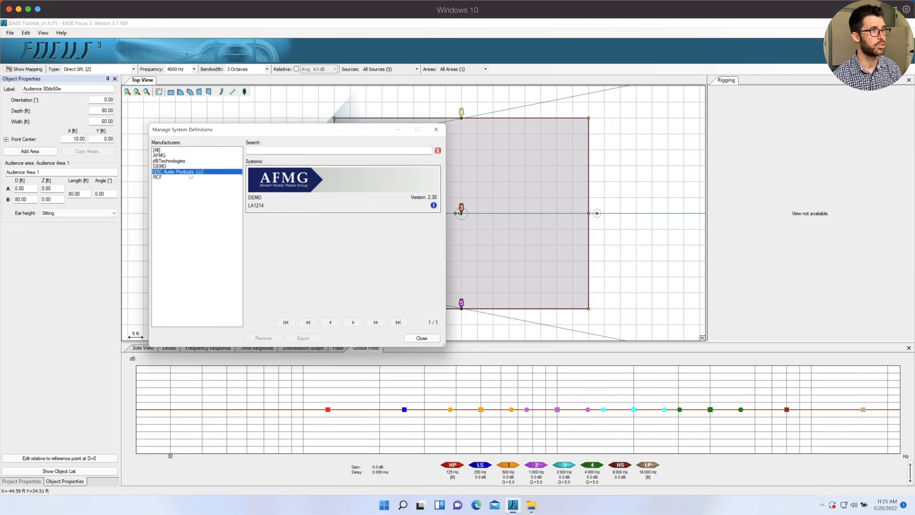
{"action": "left_click", "coordinate": [186, 178]}
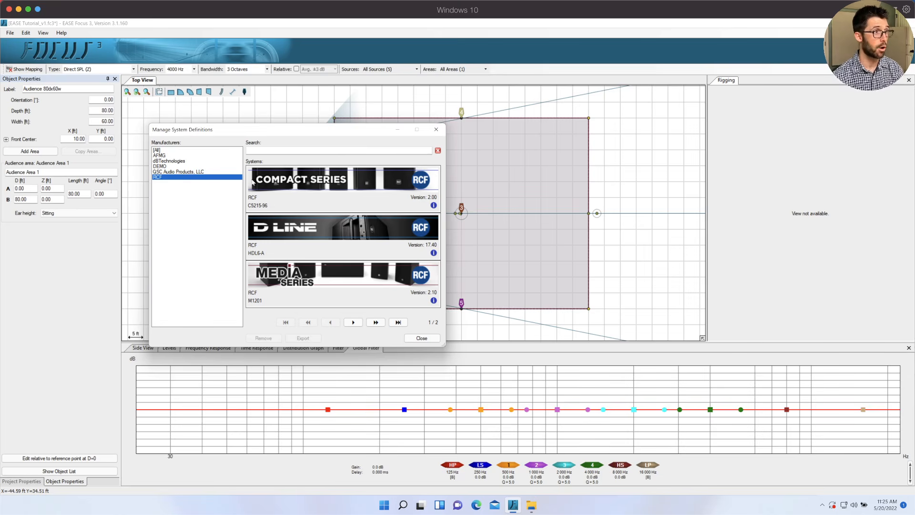
{"action": "scroll", "coordinate": [291, 255], "scroll_direction": "down", "scroll_amount": 1}
{"action": "scroll", "coordinate": [290, 256], "scroll_direction": "up", "scroll_amount": 1}
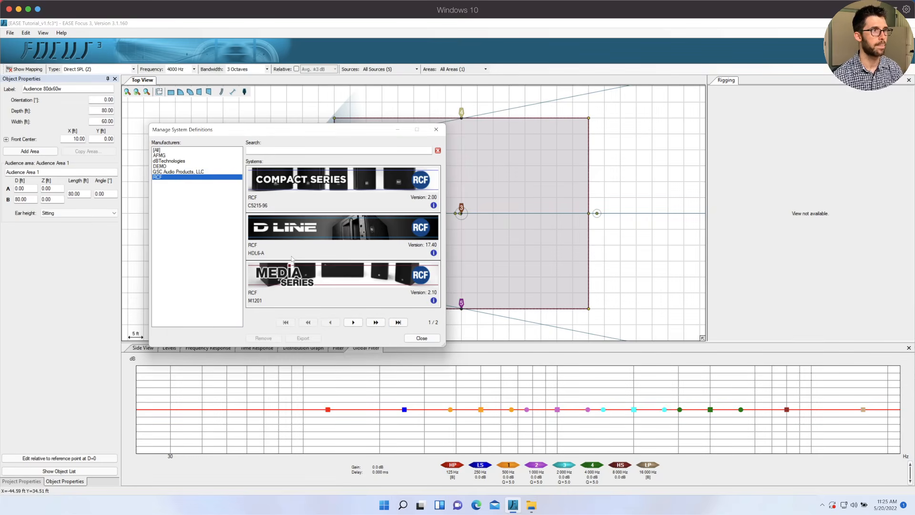
{"action": "left_click", "coordinate": [295, 242]}
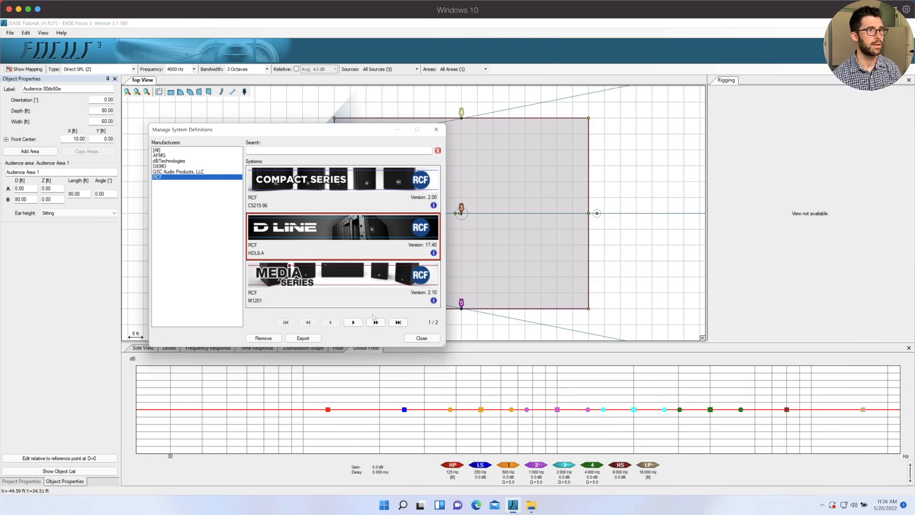
{"action": "left_click", "coordinate": [422, 337]}
Try to import the M1201 system definition file from the GLL Files folder
{"action": "left_click", "coordinate": [11, 33]}
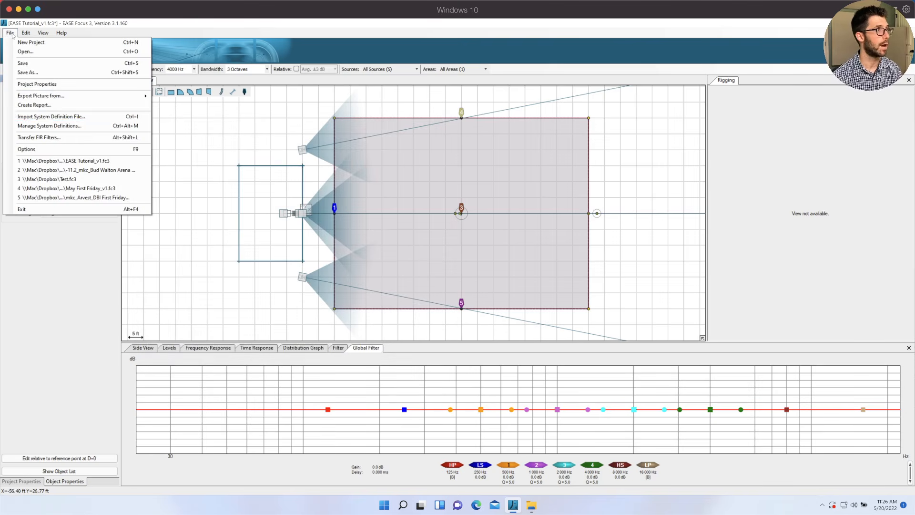
{"action": "left_click", "coordinate": [51, 117]}
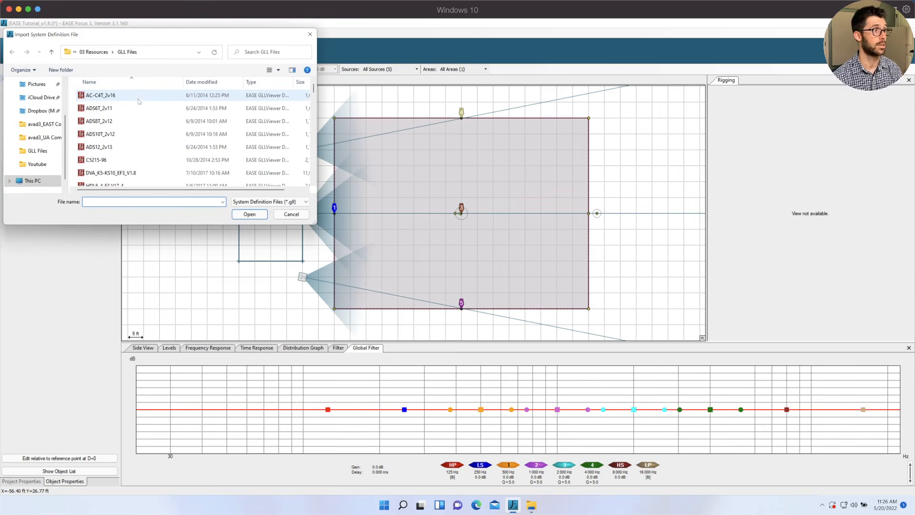
{"action": "scroll", "coordinate": [150, 127], "scroll_direction": "down", "scroll_amount": 2}
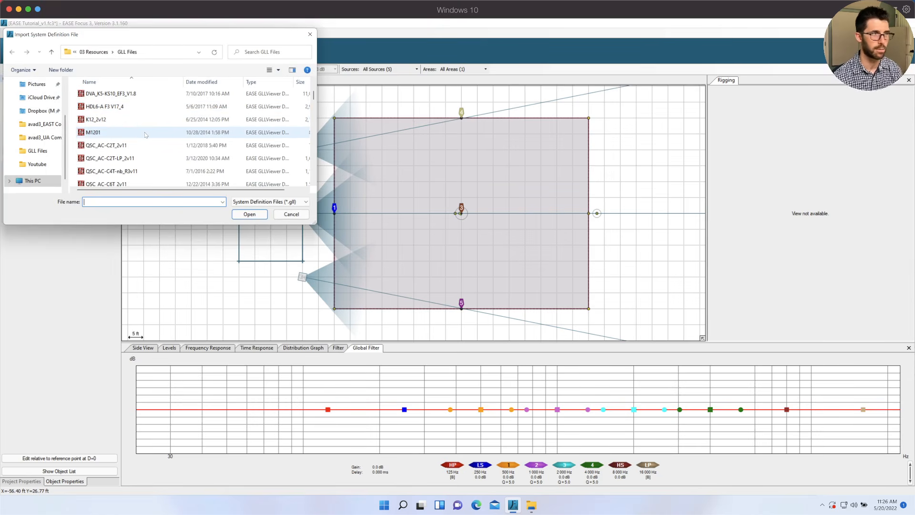
{"action": "left_click", "coordinate": [145, 134]}
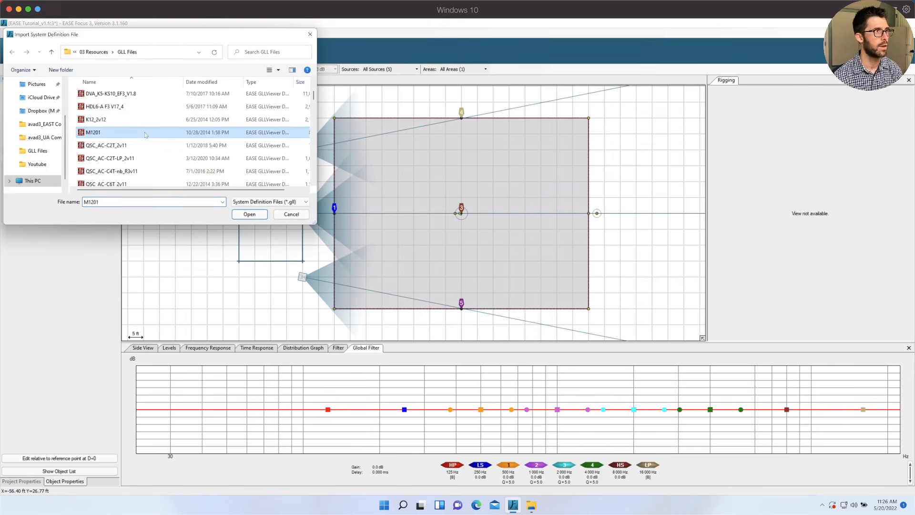
{"action": "left_click", "coordinate": [248, 215]}
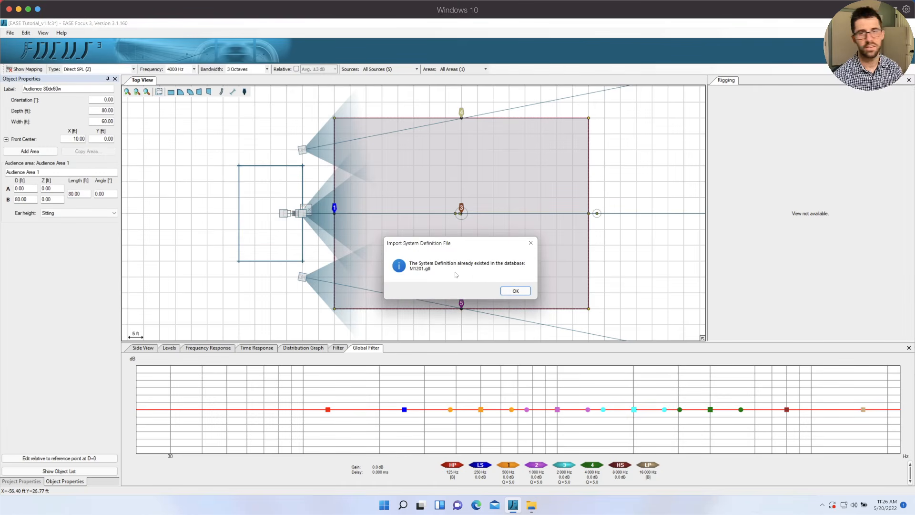
{"action": "left_click", "coordinate": [522, 288]}
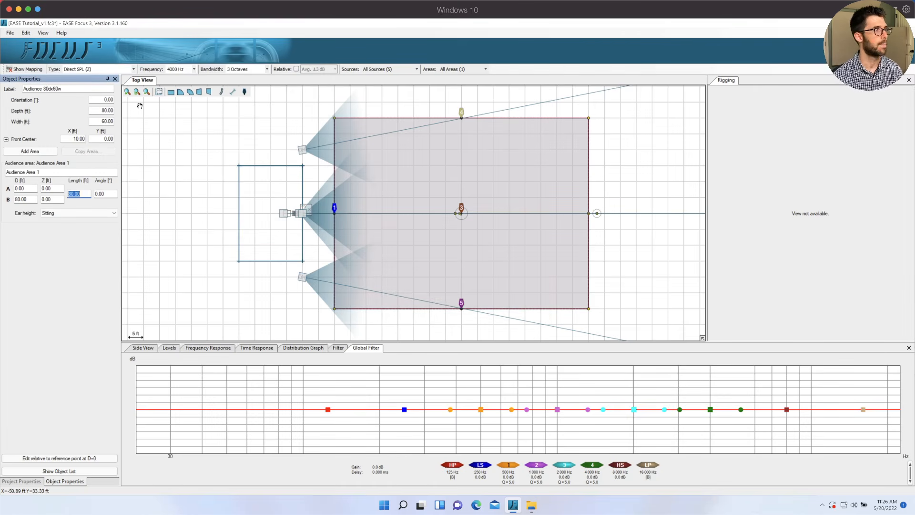
View the system definitions available for placing a new line array and close the selection without adding one
{"action": "left_click", "coordinate": [222, 92]}
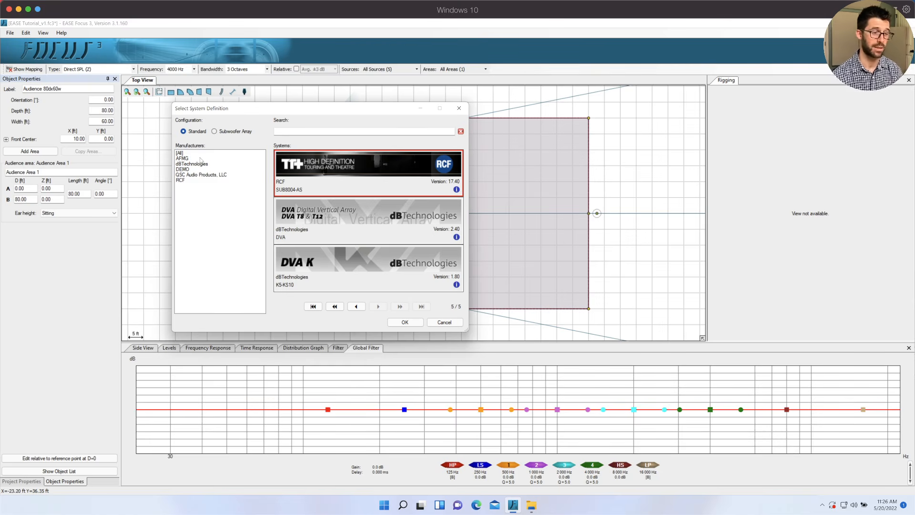
{"action": "left_click", "coordinate": [459, 108]}
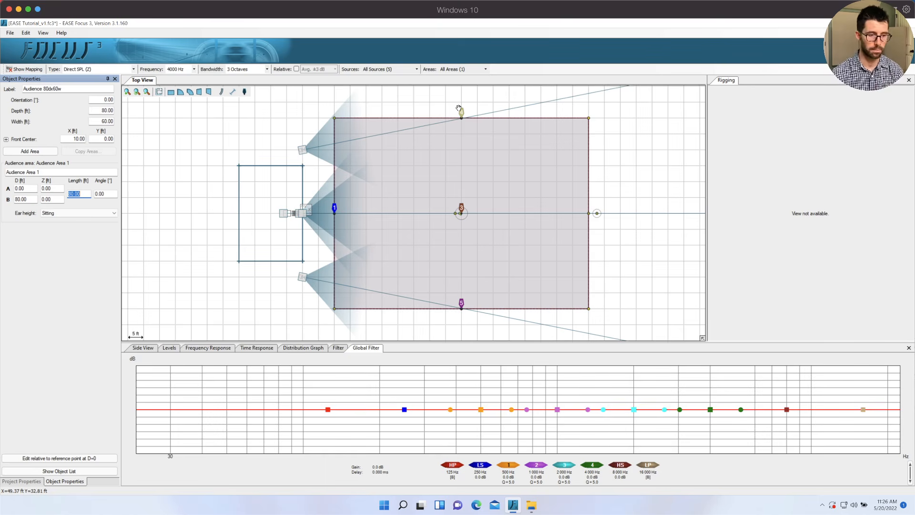
Open the export folder selection for RCF's HDL6-A in the system definitions manager, cancel the export and close the manager
{"action": "left_click", "coordinate": [10, 32]}
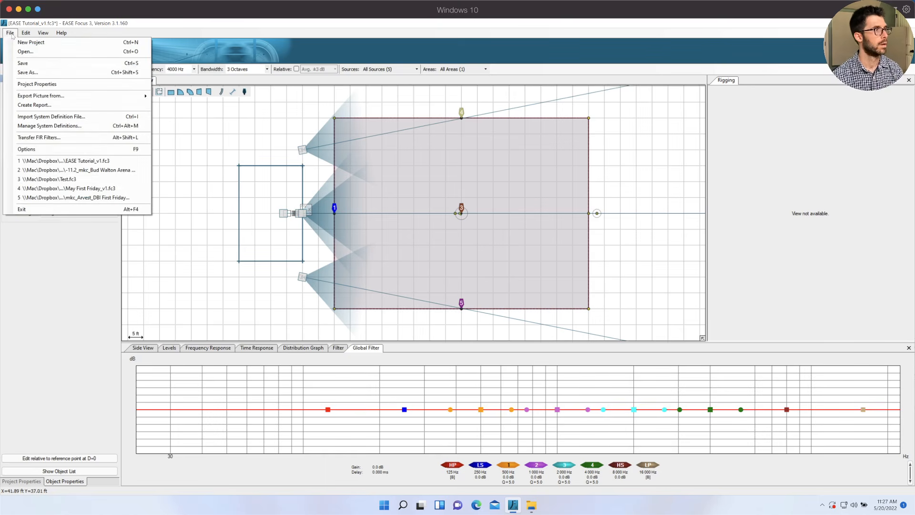
{"action": "left_click", "coordinate": [33, 126]}
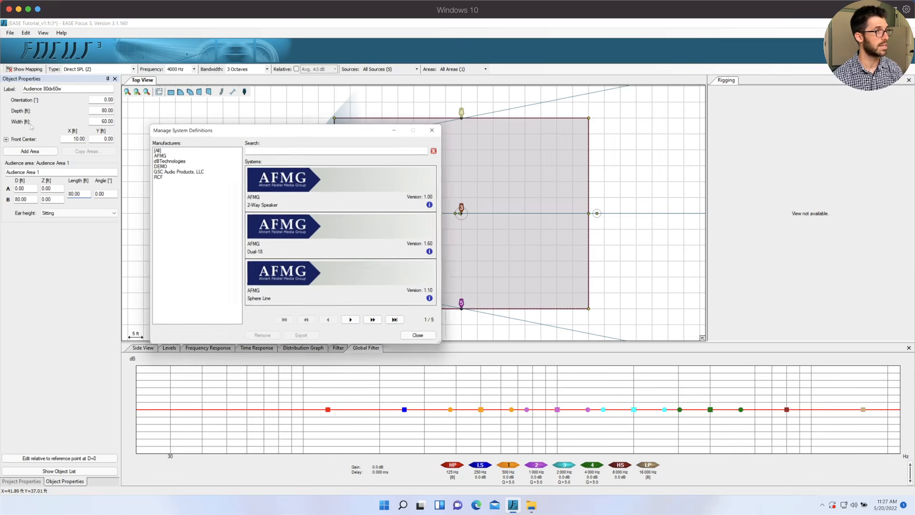
{"action": "left_click", "coordinate": [181, 156]}
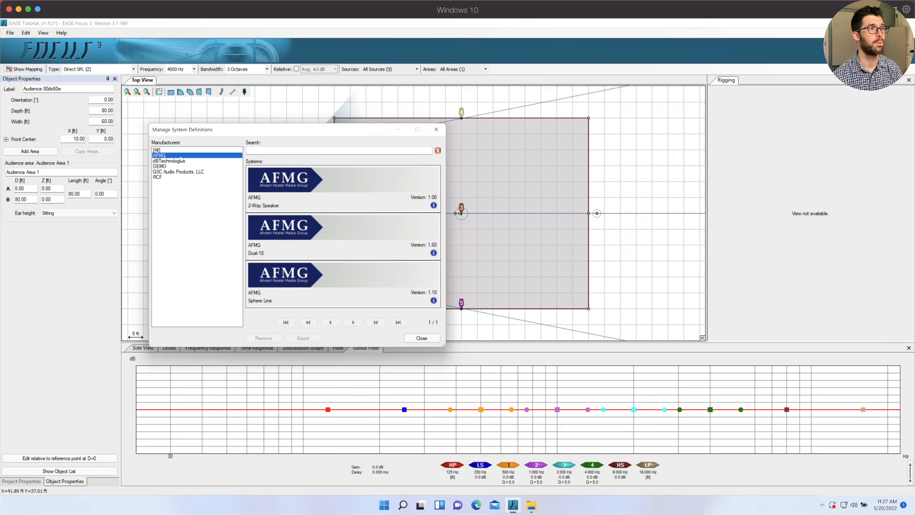
{"action": "left_click", "coordinate": [168, 177]}
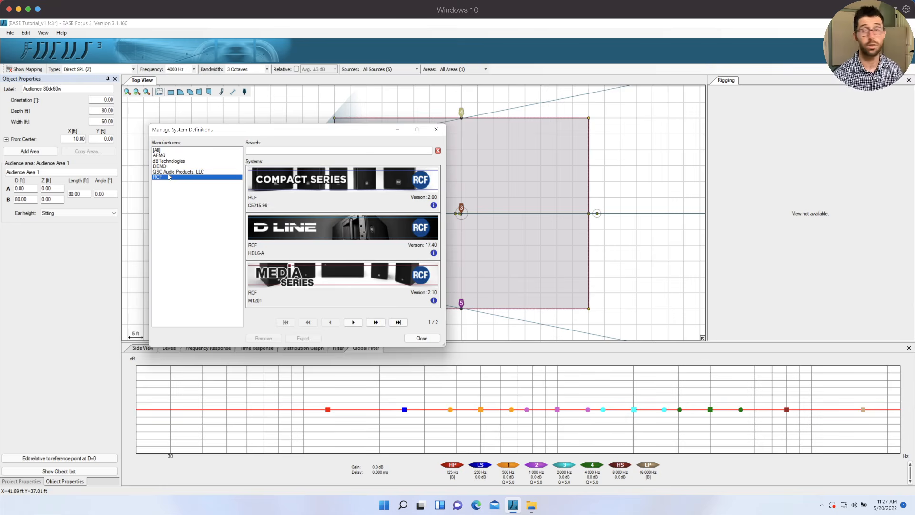
{"action": "left_click", "coordinate": [311, 246]}
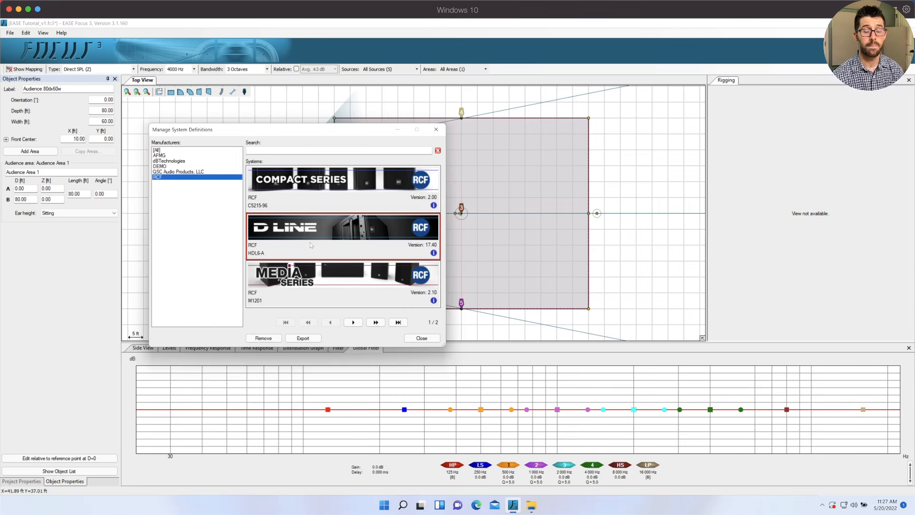
{"action": "left_click", "coordinate": [303, 338]}
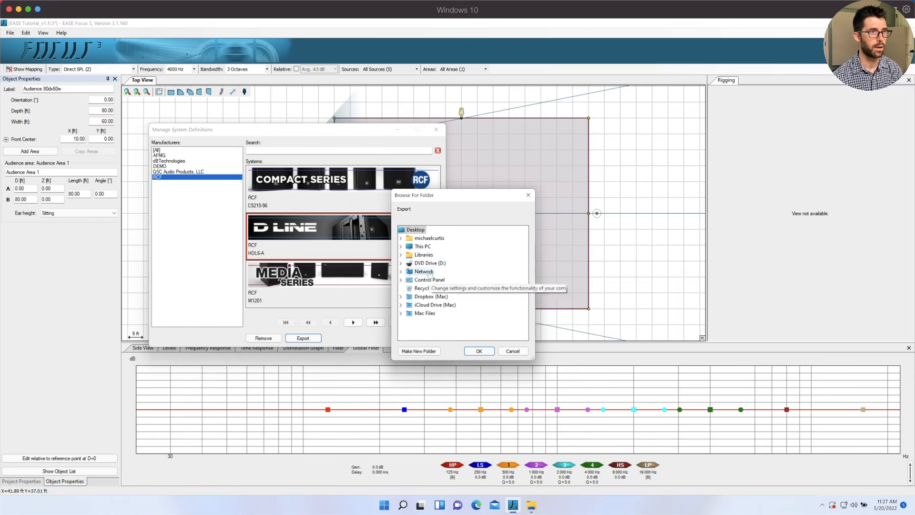
{"action": "left_click", "coordinate": [512, 351]}
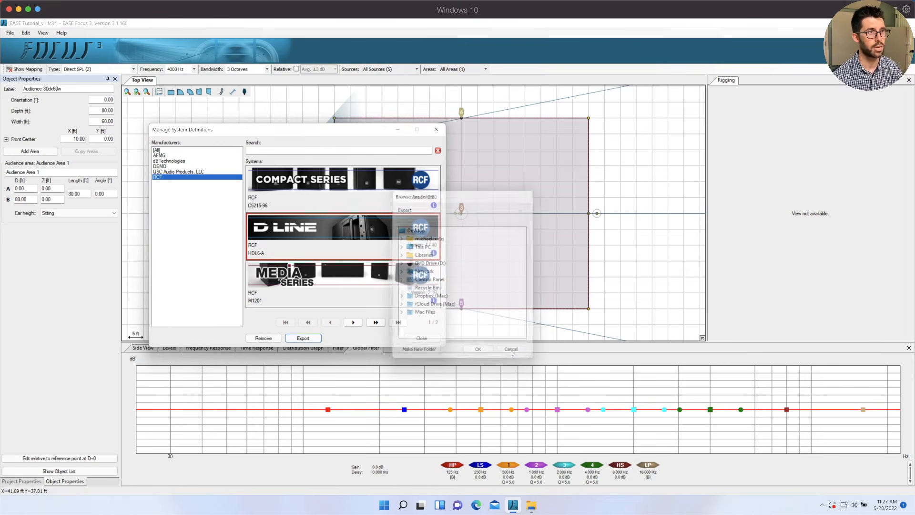
{"action": "left_click", "coordinate": [436, 129]}
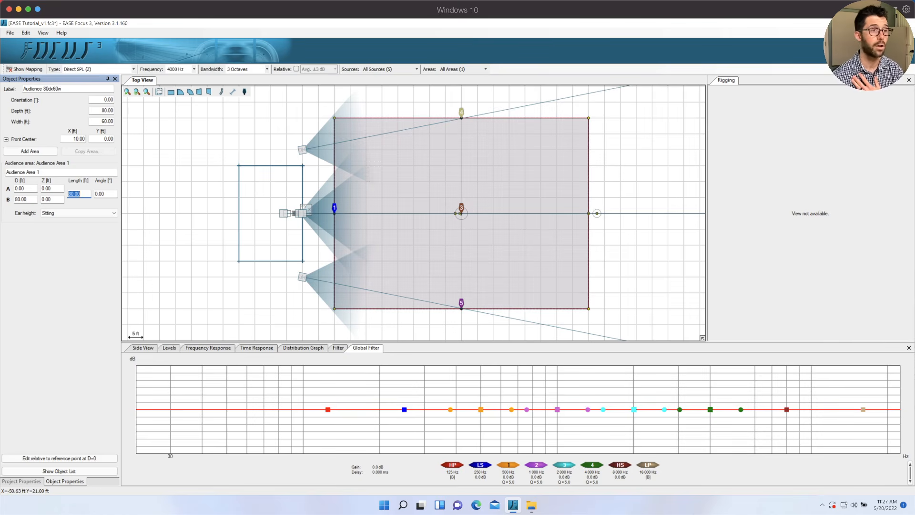
Show the side view of the HDL6-A line array and open its Auto Splay settings with strategy and target audience areas expanded
{"action": "left_click", "coordinate": [297, 216]}
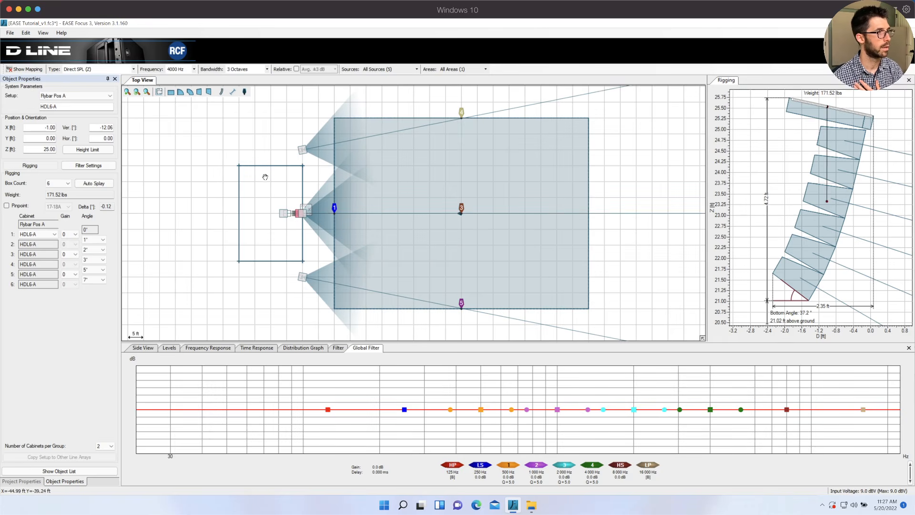
{"action": "left_click", "coordinate": [143, 348]}
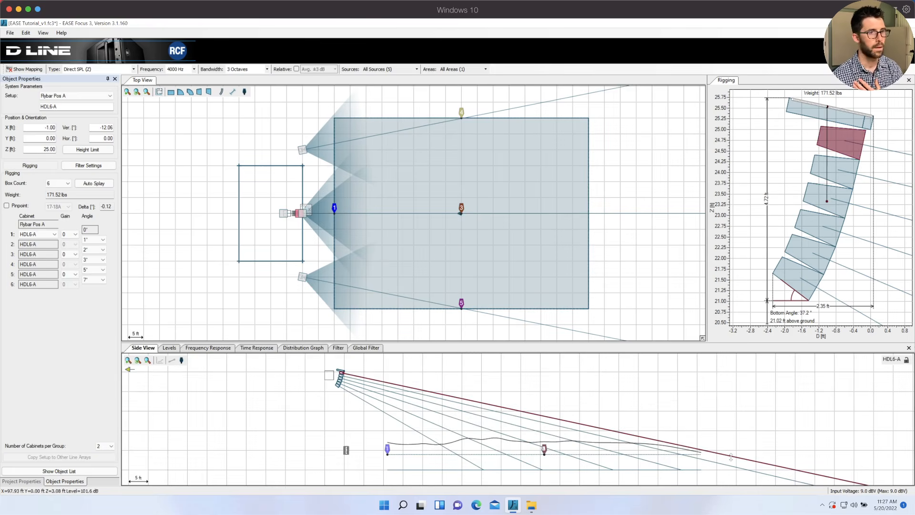
{"action": "left_click", "coordinate": [90, 184]}
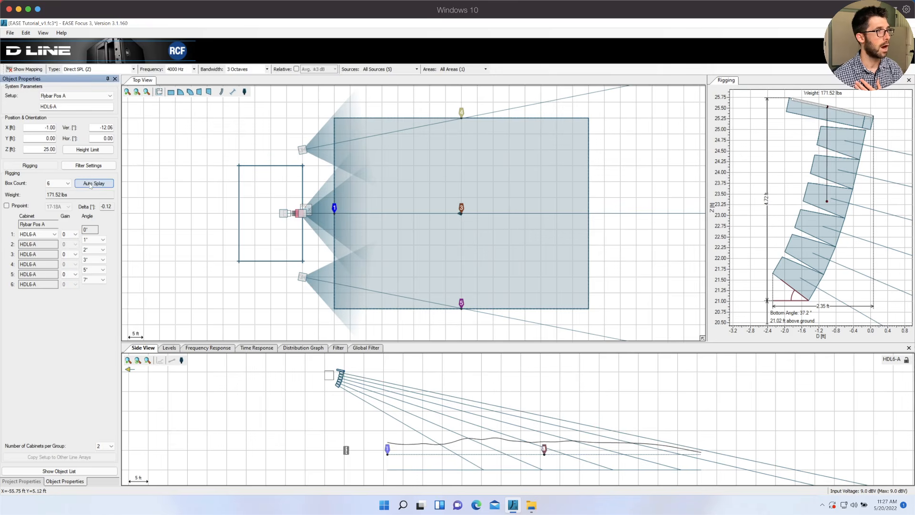
{"action": "left_click", "coordinate": [390, 210]}
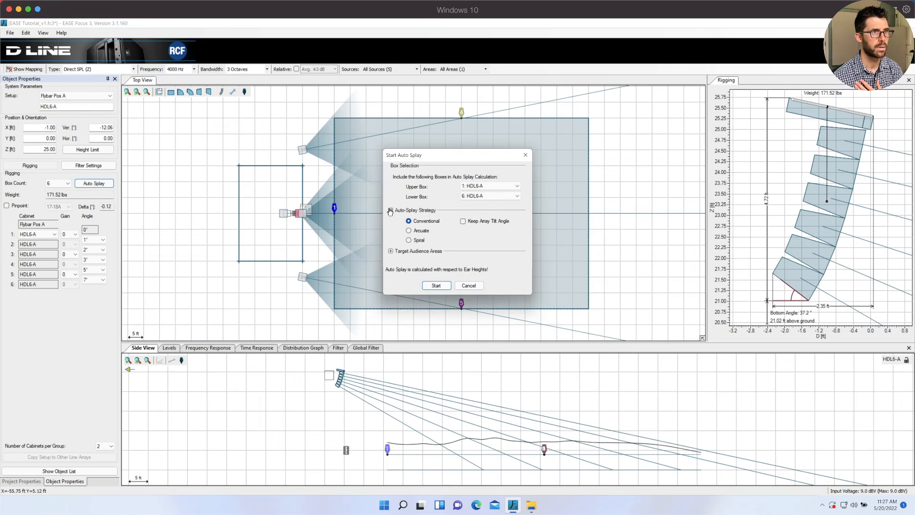
{"action": "left_click", "coordinate": [391, 251]}
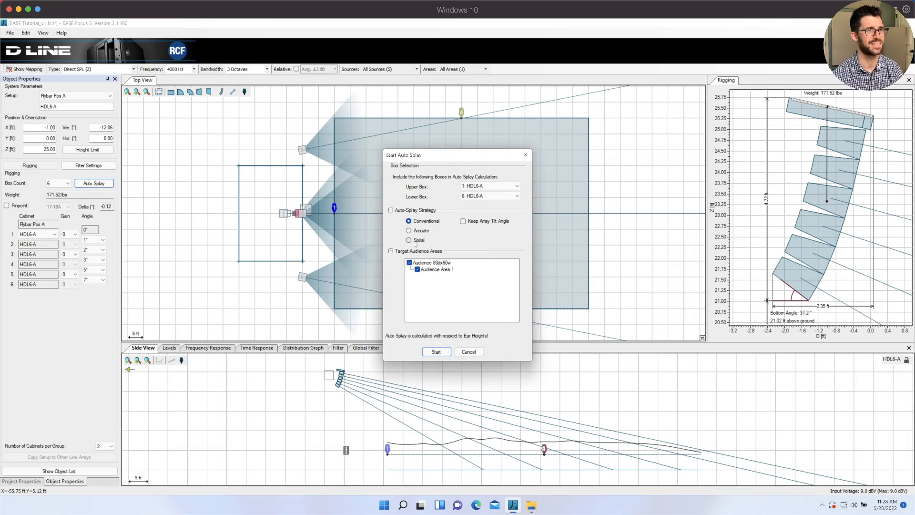
{"action": "left_click", "coordinate": [506, 187]}
{"action": "left_click", "coordinate": [507, 190]}
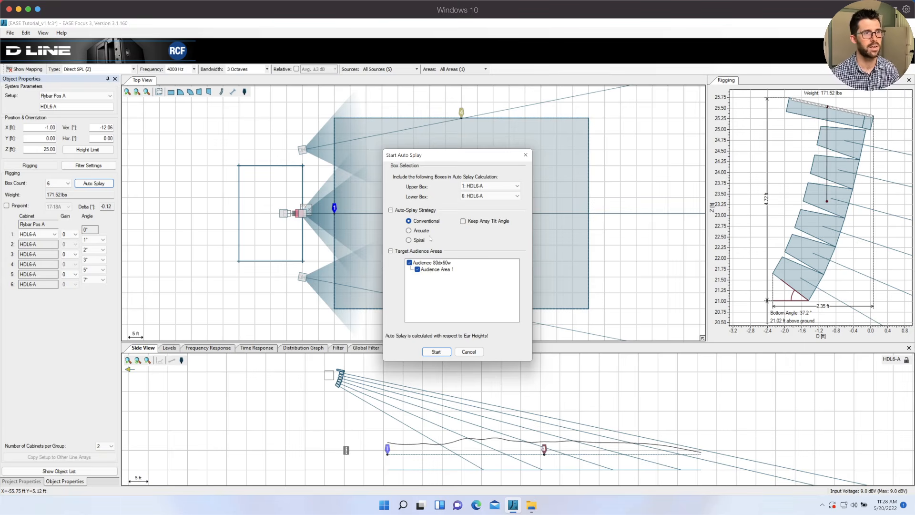
Run Auto Splay on the HDL6-A array's six boxes with the Spiral strategy and Keep Array Tilt Angle off
{"action": "left_click", "coordinate": [421, 232]}
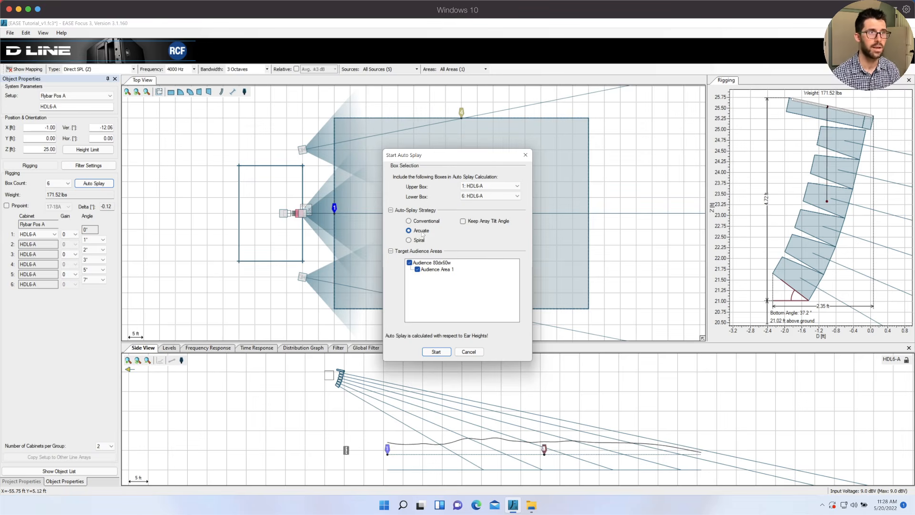
{"action": "left_click", "coordinate": [415, 240]}
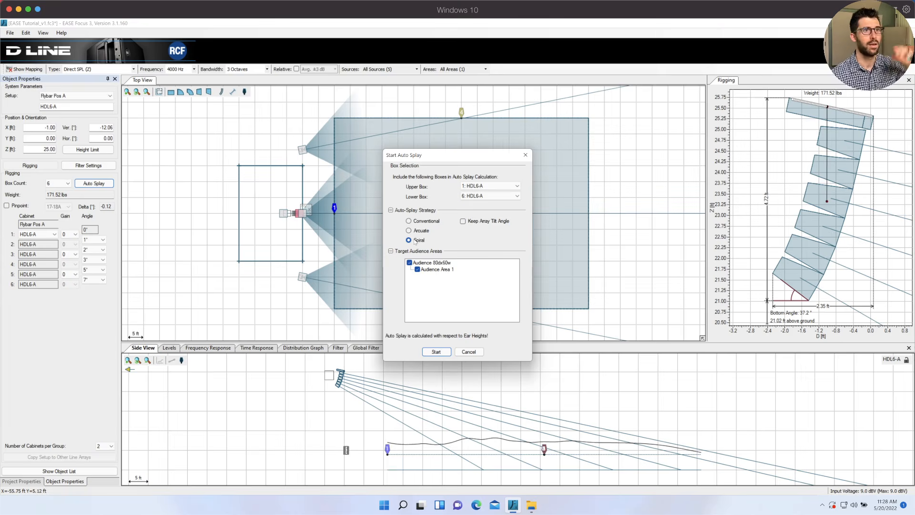
{"action": "left_click", "coordinate": [463, 222]}
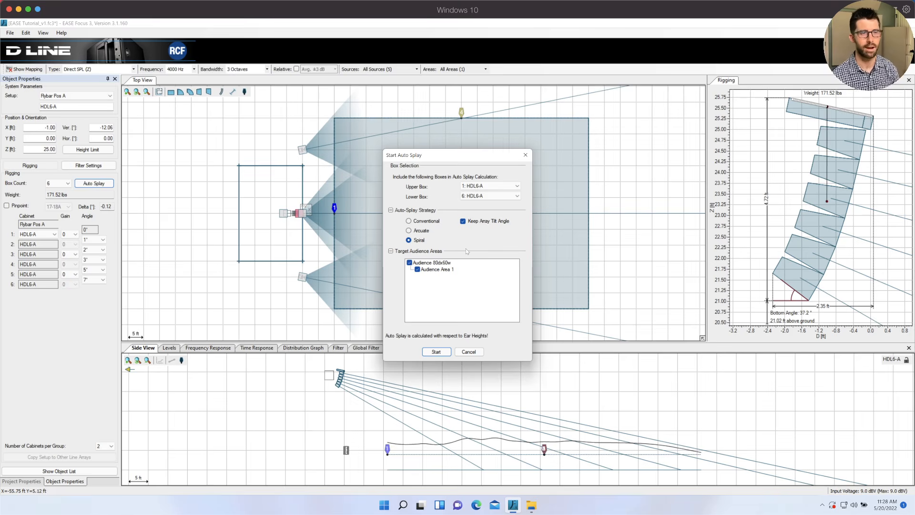
{"action": "left_click", "coordinate": [463, 222]}
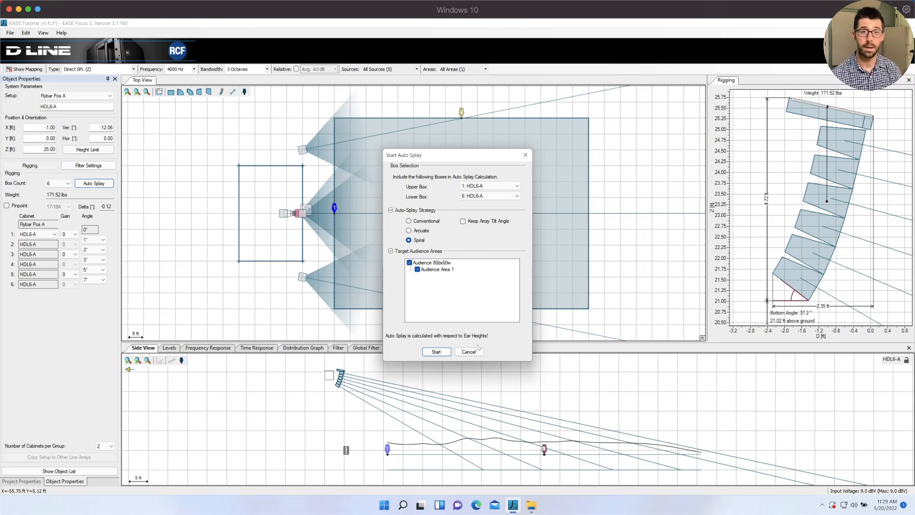
{"action": "left_click", "coordinate": [446, 354]}
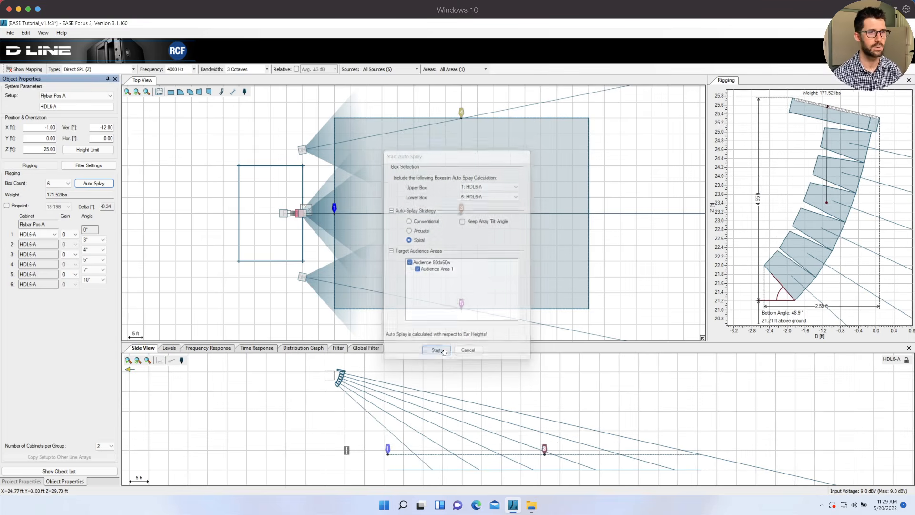
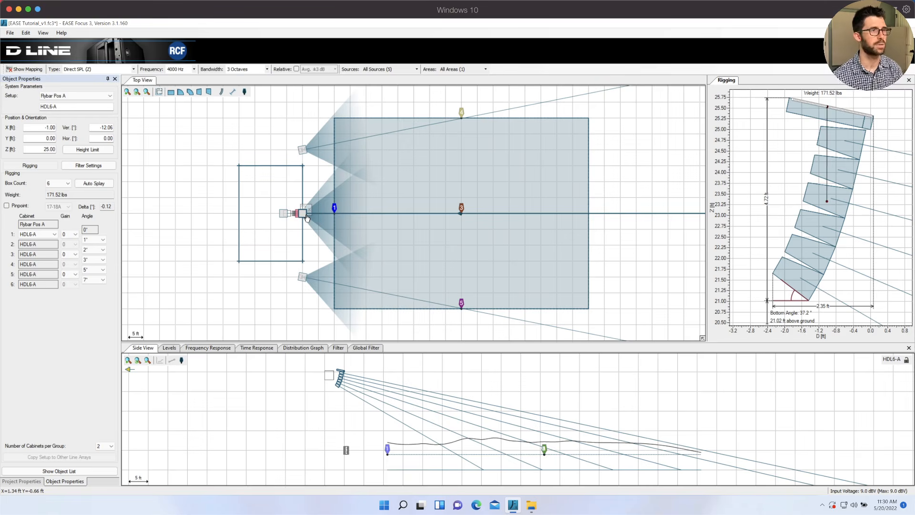
View the audience zone in the side view, reselect the HDL6-A line array and display its Levels graph
{"action": "left_click", "coordinate": [405, 286]}
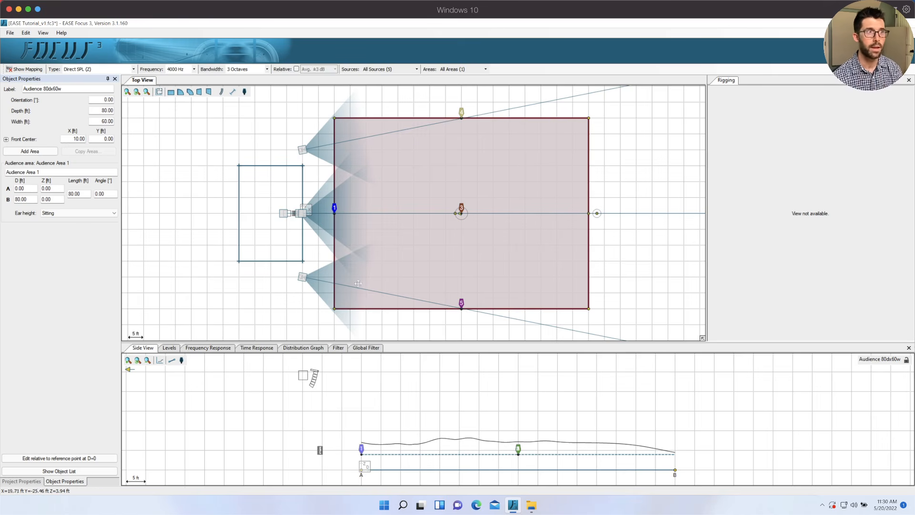
{"action": "left_click", "coordinate": [298, 213]}
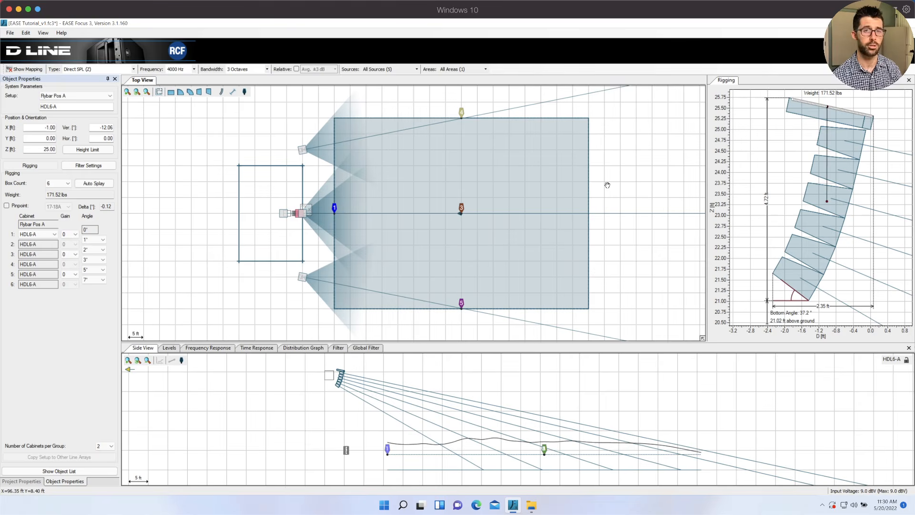
{"action": "left_click", "coordinate": [169, 348]}
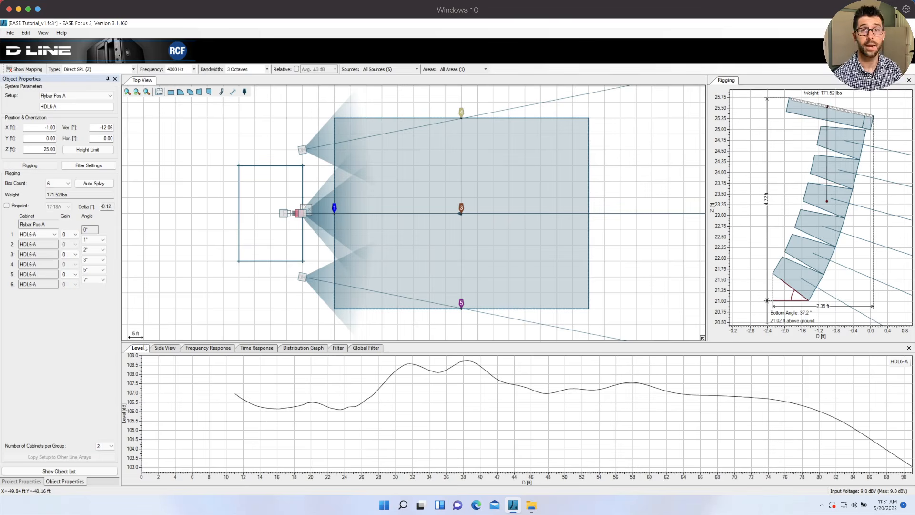
{"action": "left_click_drag", "start_coordinate": [142, 352], "coordinate": [147, 82]}
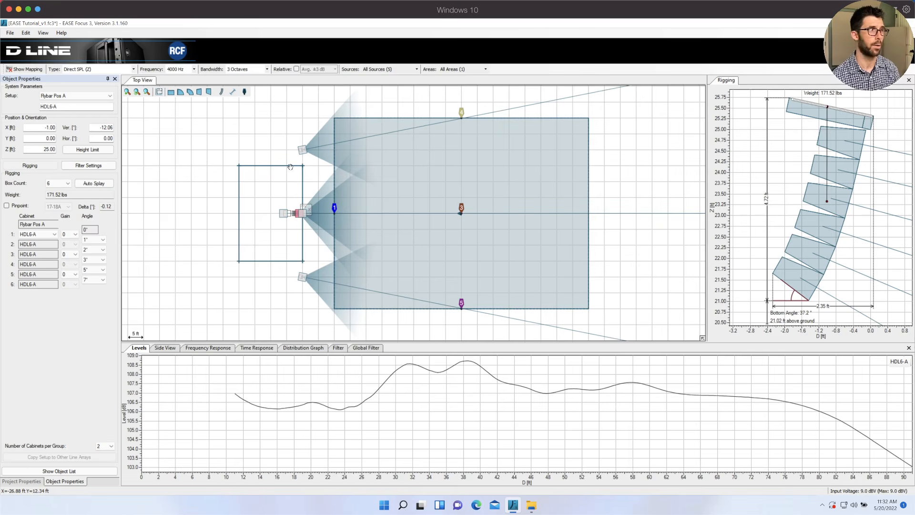
Show the mapping on the audience zone with the type set to Direct SPL (Z)
{"action": "left_click", "coordinate": [29, 70]}
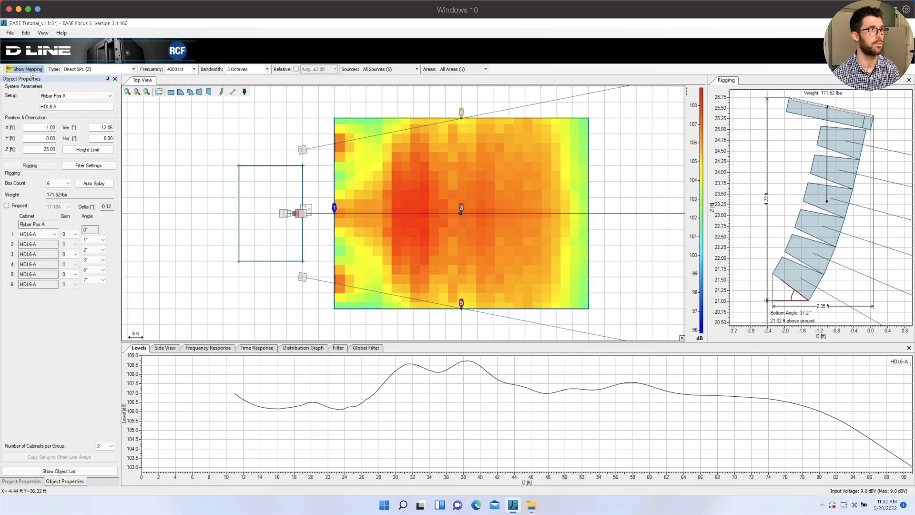
{"action": "left_click", "coordinate": [102, 69]}
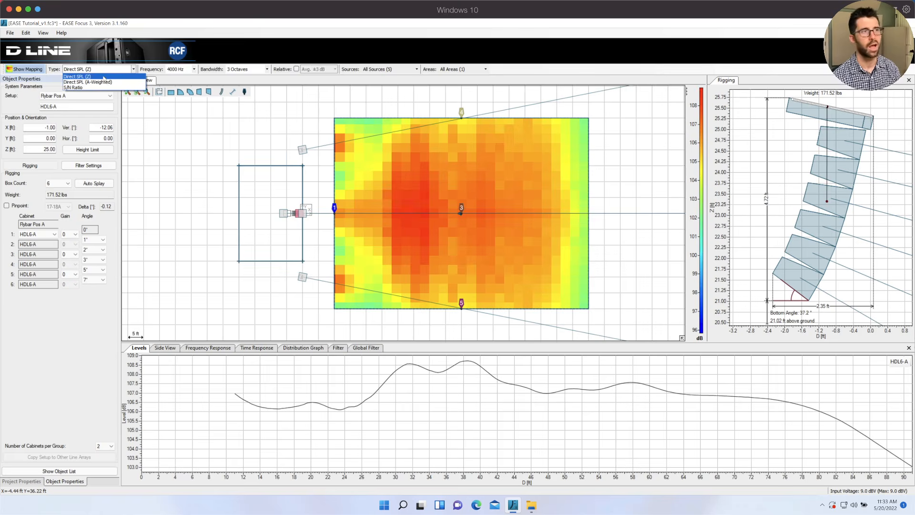
{"action": "left_click", "coordinate": [106, 77]}
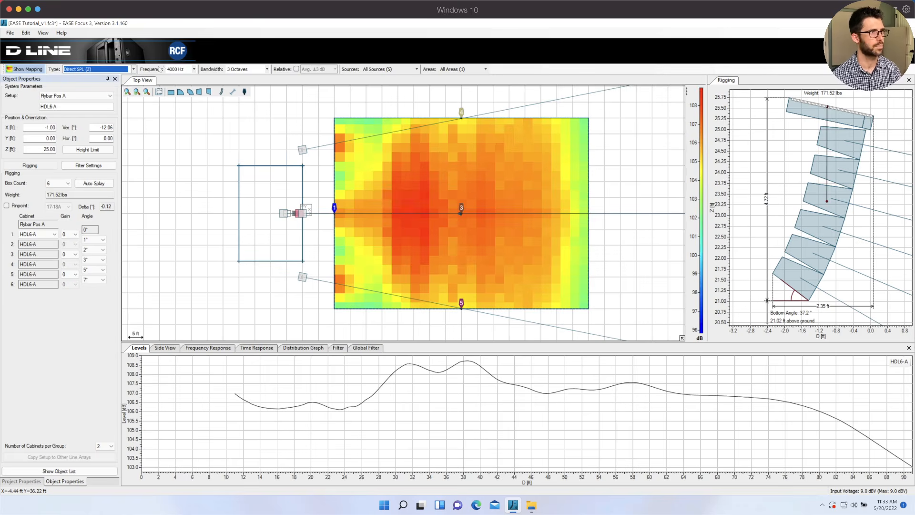
Set the mapping frequency to 4000 Hz with a bandwidth of 3 Octaves
{"action": "left_click", "coordinate": [194, 69]}
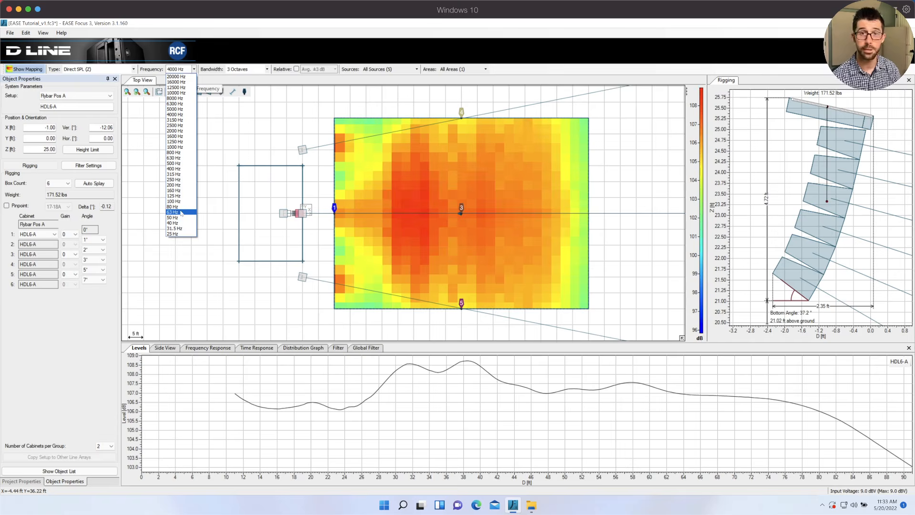
{"action": "left_click", "coordinate": [185, 114]}
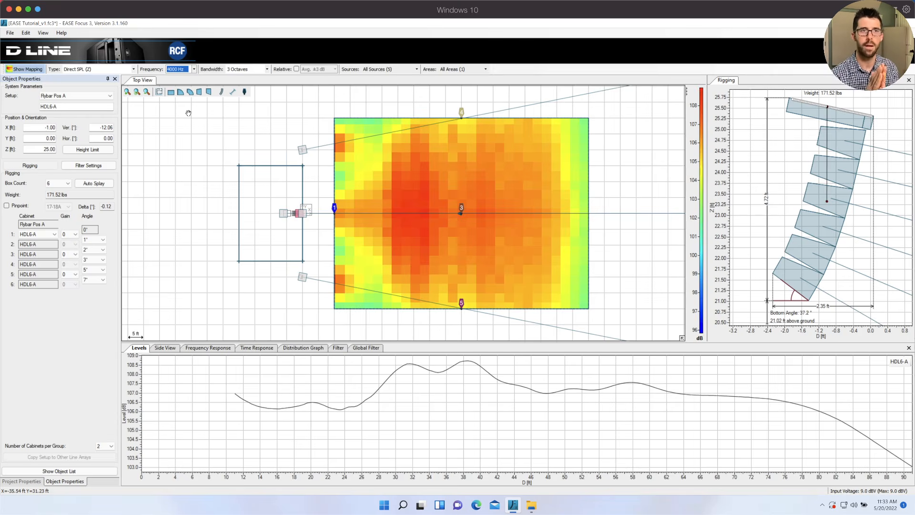
{"action": "left_click", "coordinate": [267, 70]}
{"action": "left_click", "coordinate": [260, 88]}
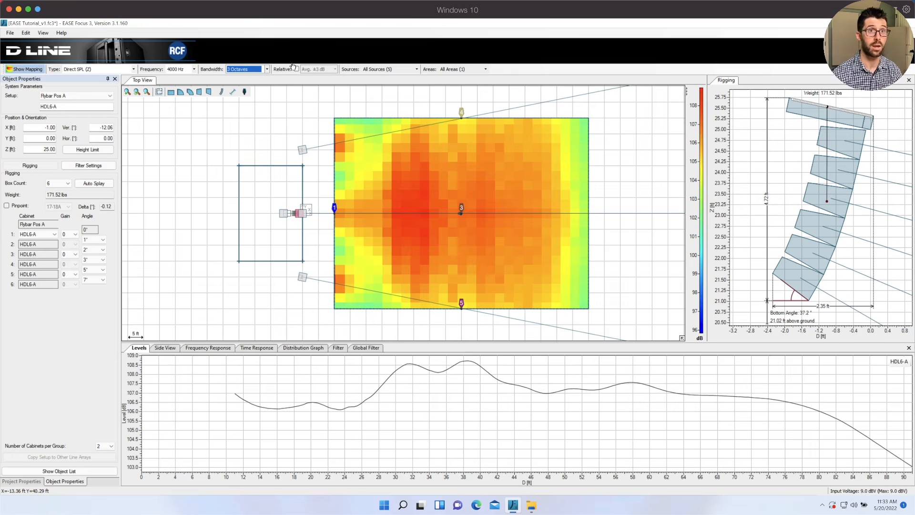
Switch the mapping bandwidth to Broadband and return it to 3 Octaves
{"action": "left_click", "coordinate": [267, 69]}
{"action": "left_click", "coordinate": [249, 90]}
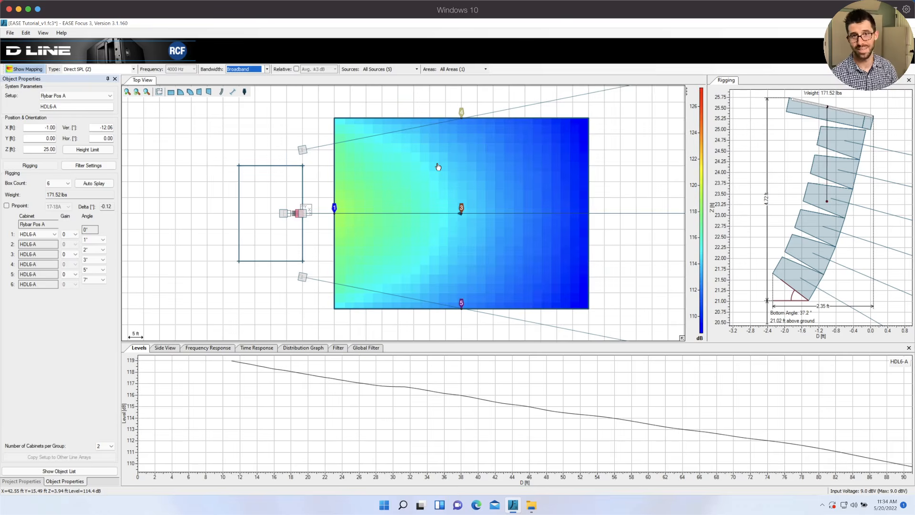
{"action": "key", "text": "Down"}
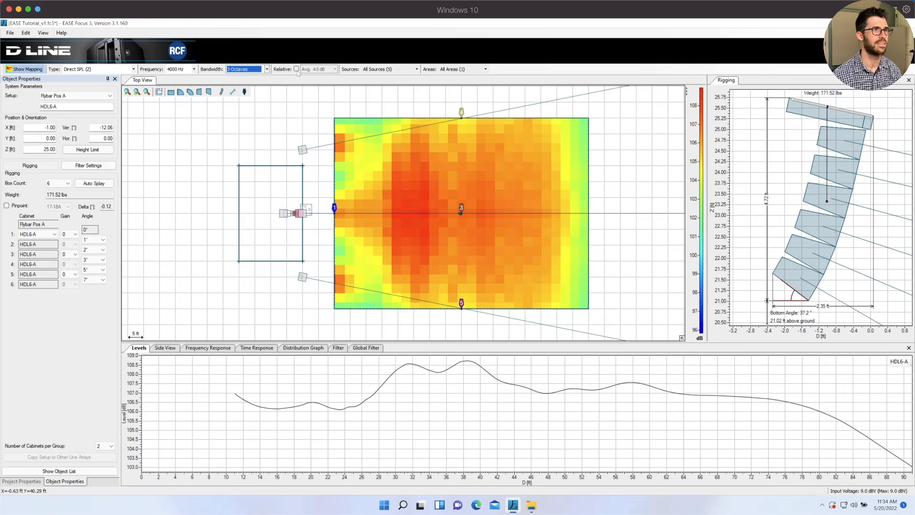
Turn on relative mapping with the Avg. ±3 dB range and turn it off again
{"action": "left_click", "coordinate": [297, 69]}
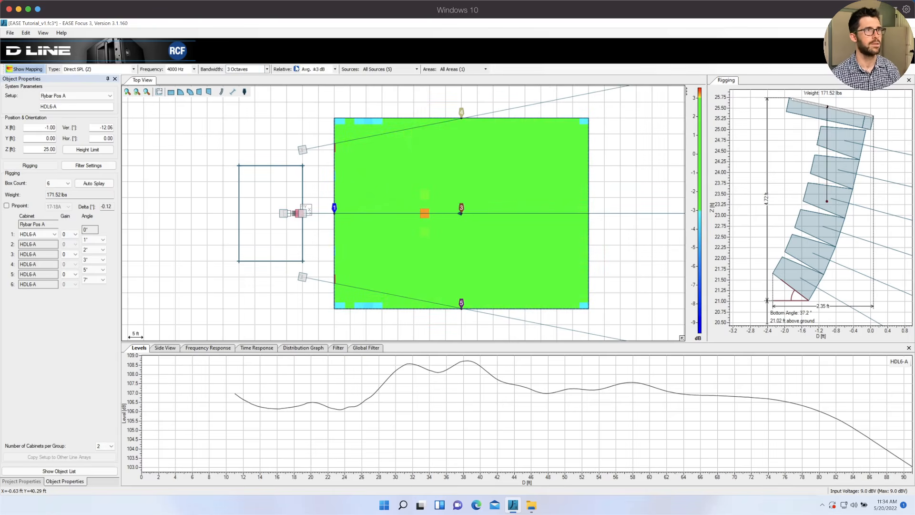
{"action": "left_click", "coordinate": [335, 69]}
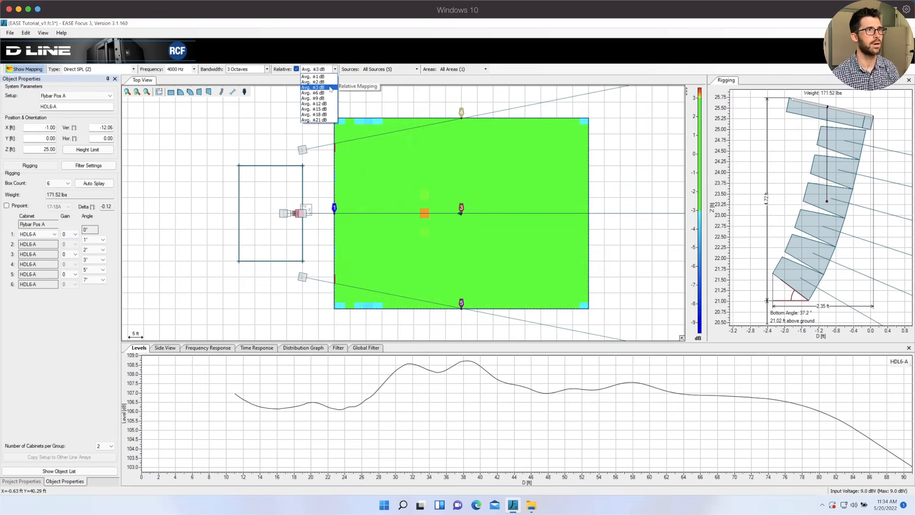
{"action": "left_click", "coordinate": [331, 87]}
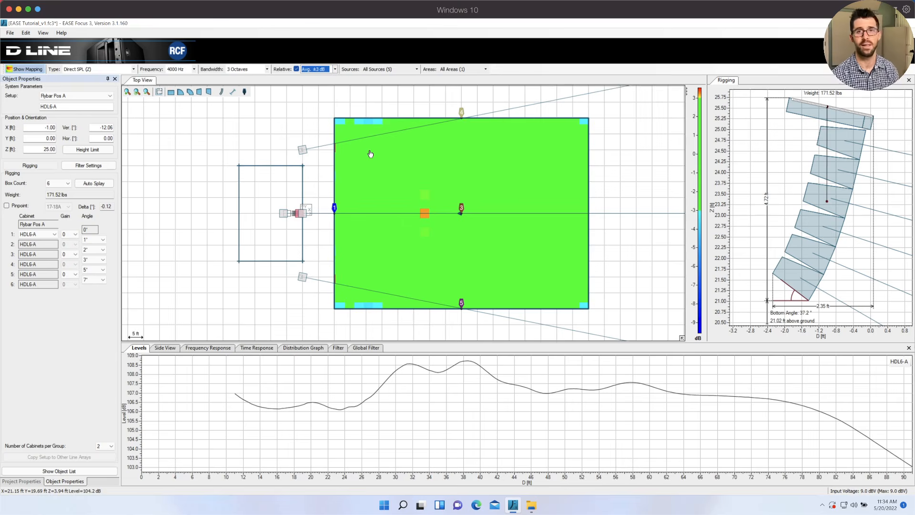
{"action": "left_click", "coordinate": [296, 69]}
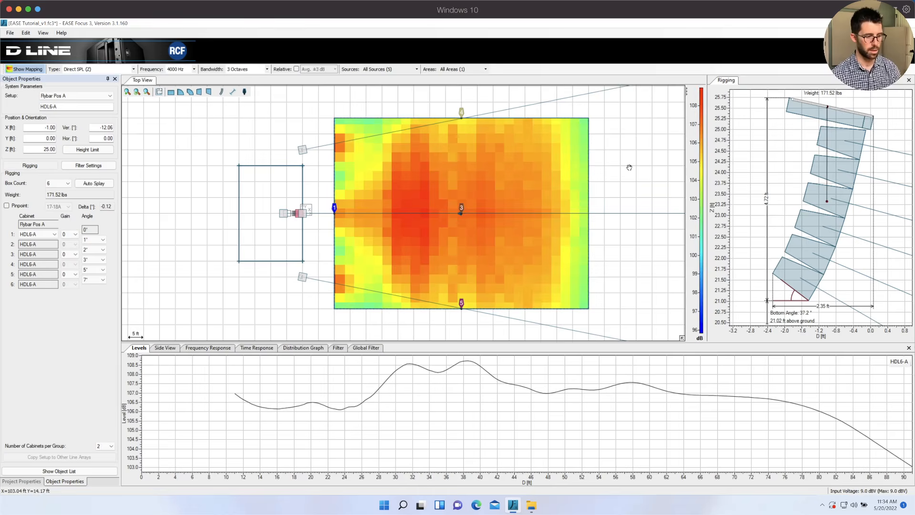
Select the K12.2 R loudspeaker to view its properties and levels, and reselect the HDL6-A line array
{"action": "left_click_drag", "start_coordinate": [670, 68], "coordinate": [729, 359]}
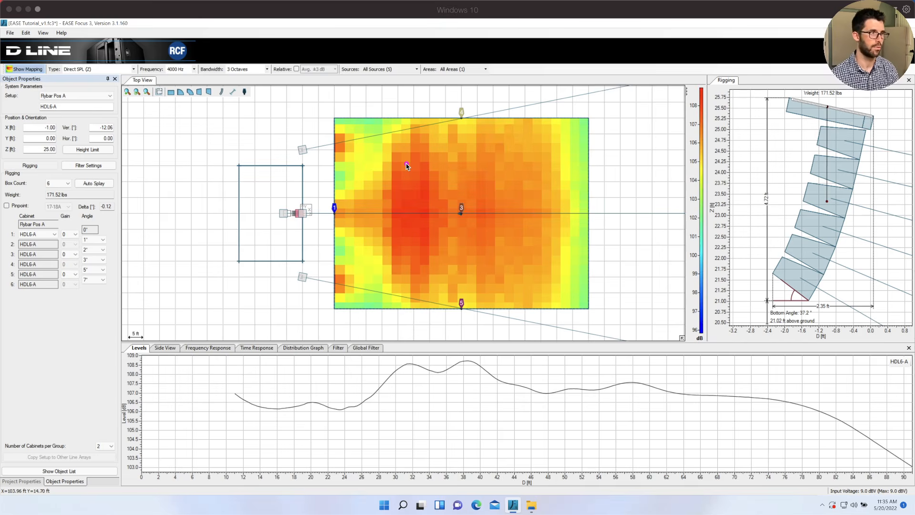
{"action": "key", "text": "Escape"}
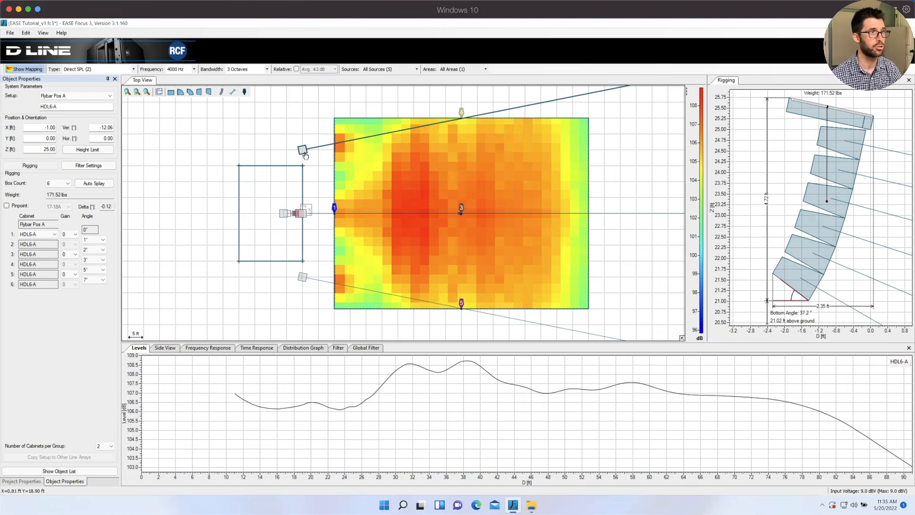
{"action": "left_click", "coordinate": [304, 152]}
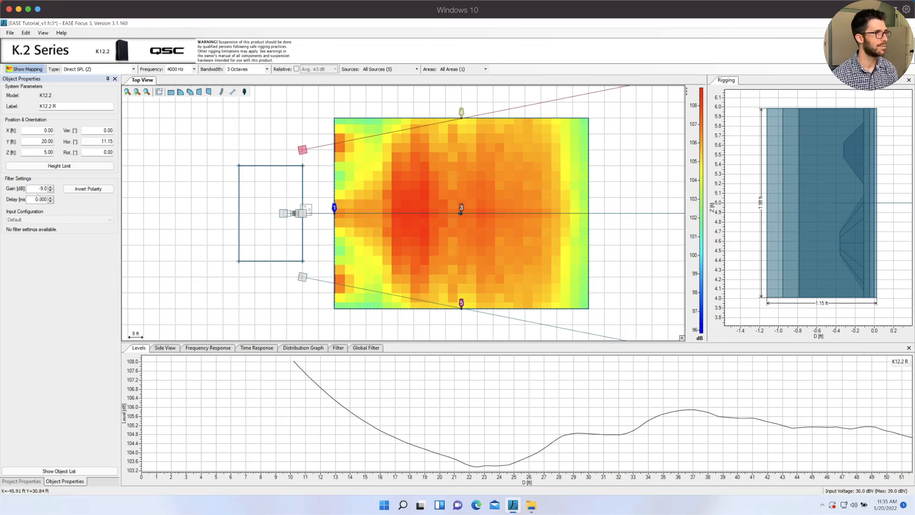
{"action": "left_click", "coordinate": [297, 215]}
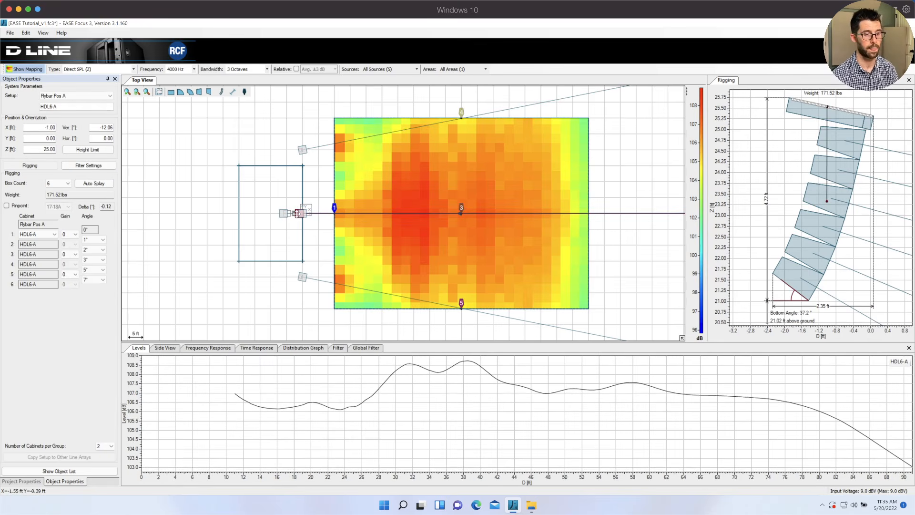
Turn on relative mapping at Avg. ±3 dB and map the Fills source group followed by the Subs group
{"action": "left_click", "coordinate": [296, 69]}
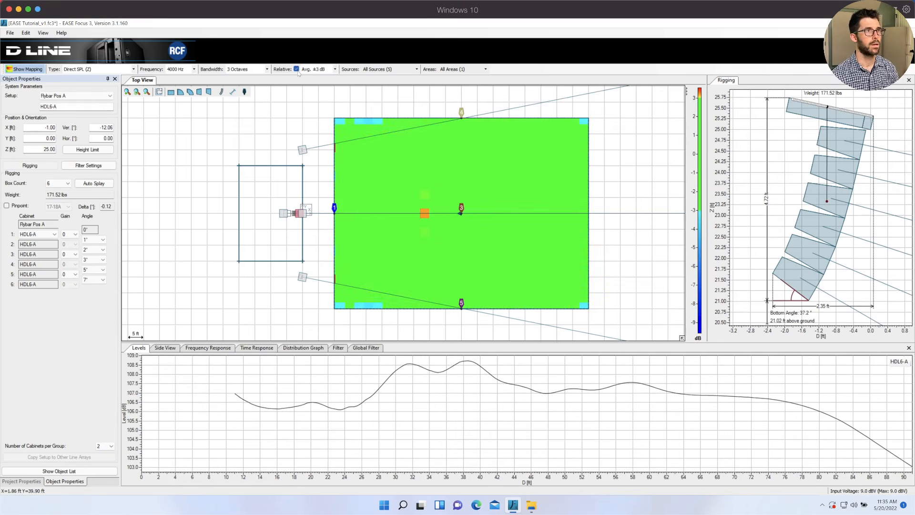
{"action": "left_click", "coordinate": [393, 70]}
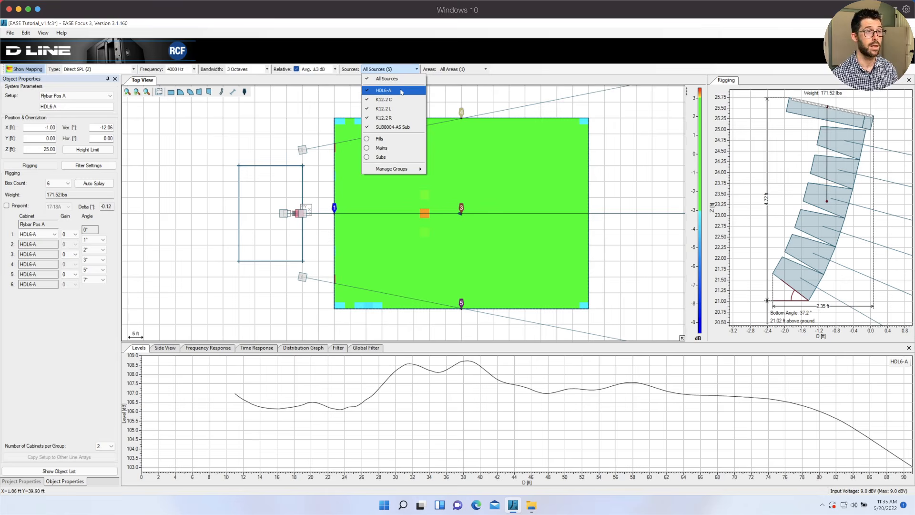
{"action": "left_click", "coordinate": [399, 145]}
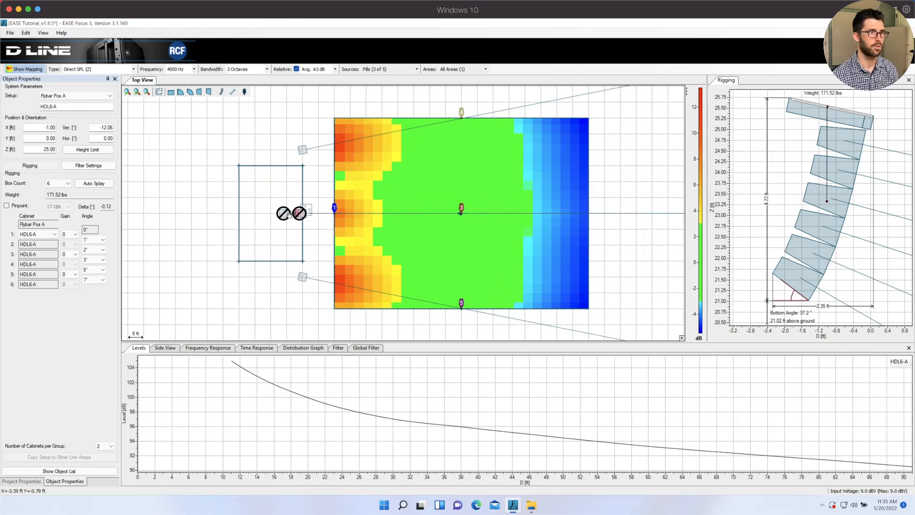
{"action": "left_click", "coordinate": [391, 69]}
{"action": "left_click", "coordinate": [382, 157]}
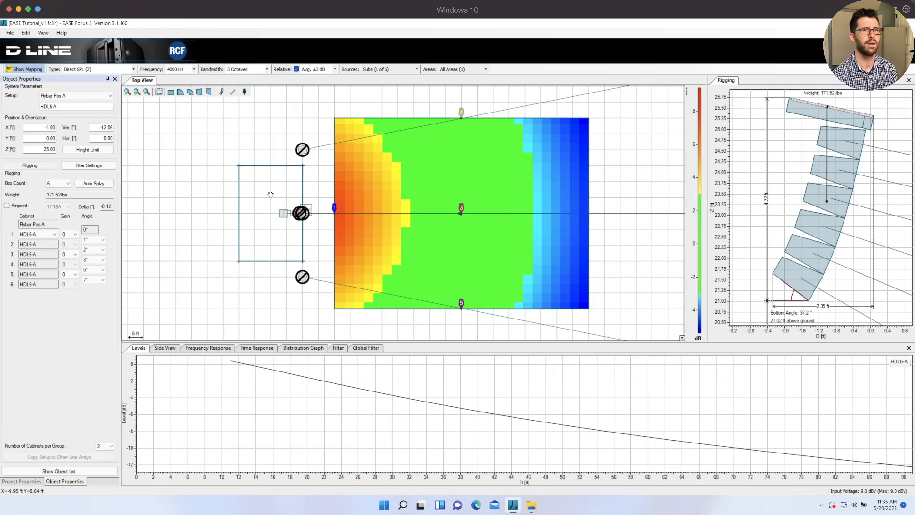
Try adding K12.2 R to the mapped sources, review the group management options and map the Fills group
{"action": "left_click", "coordinate": [403, 69]}
{"action": "mouse_move", "coordinate": [407, 170]}
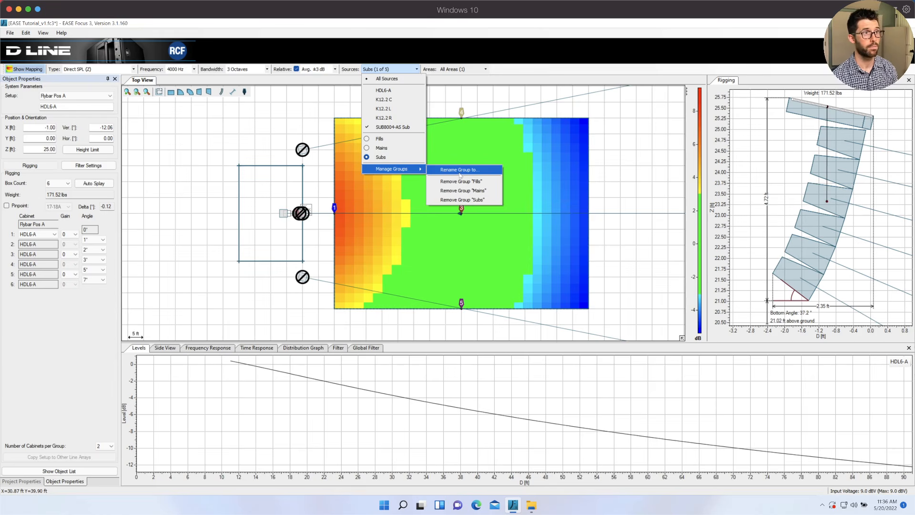
{"action": "left_click", "coordinate": [384, 118]}
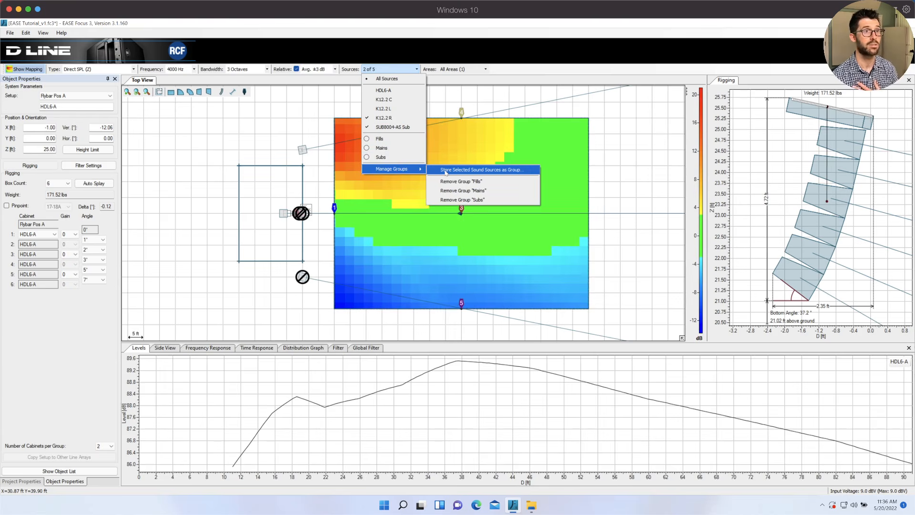
{"action": "left_click", "coordinate": [395, 101]}
{"action": "left_click", "coordinate": [395, 139]}
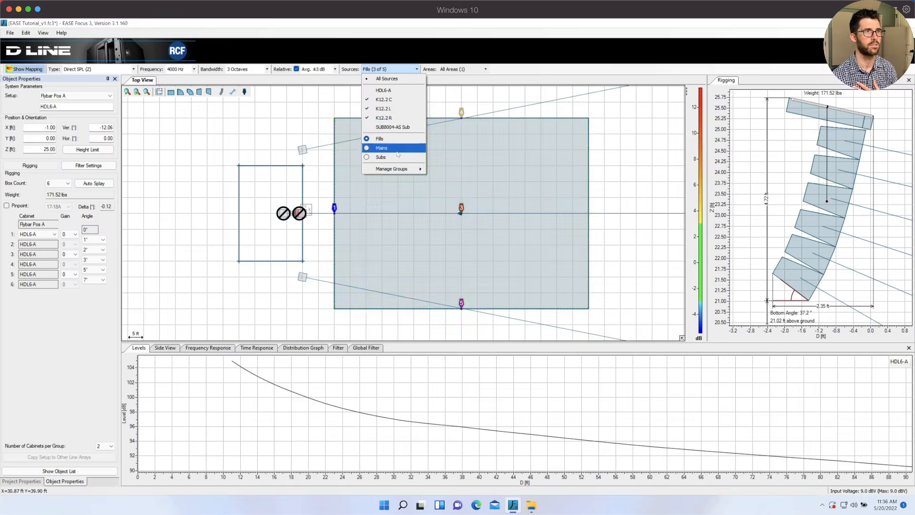
{"action": "mouse_move", "coordinate": [400, 171]}
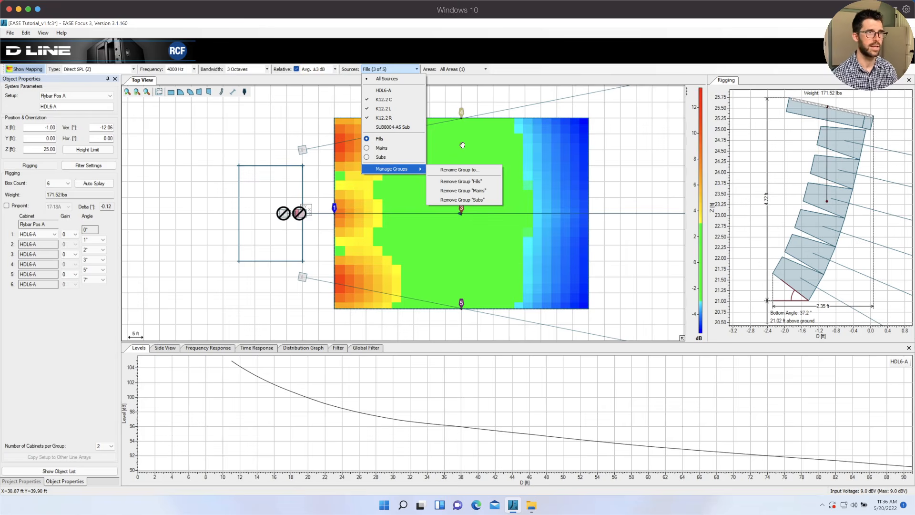
Deselect the line array and keep All Areas included in the mapping
{"action": "left_click", "coordinate": [488, 100]}
{"action": "left_click", "coordinate": [476, 71]}
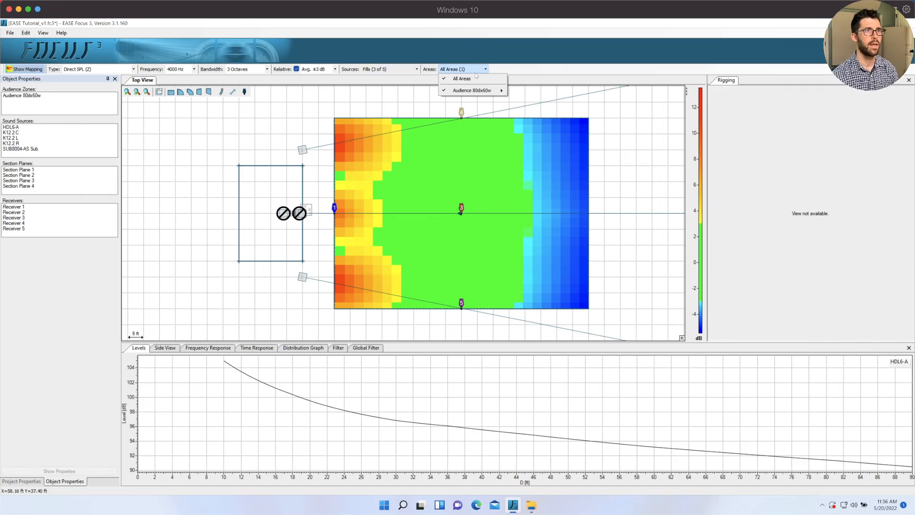
{"action": "mouse_move", "coordinate": [480, 94]}
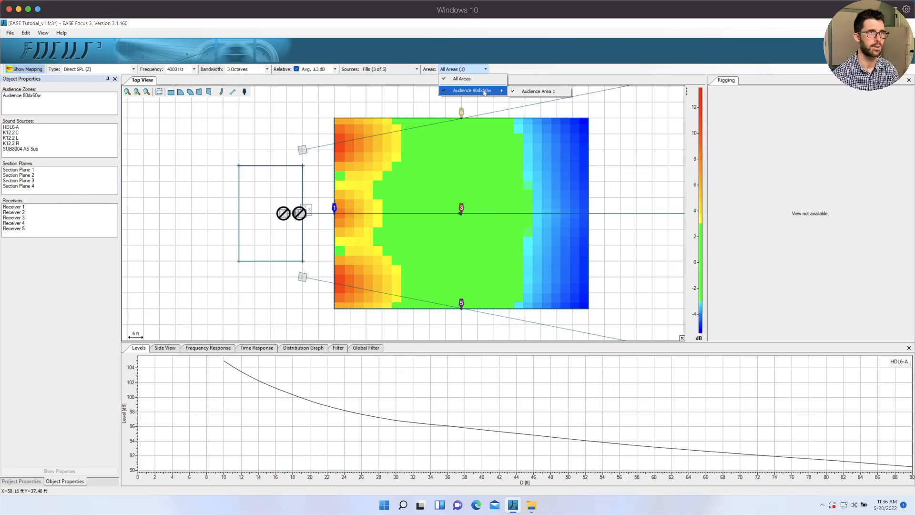
{"action": "left_click", "coordinate": [462, 79]}
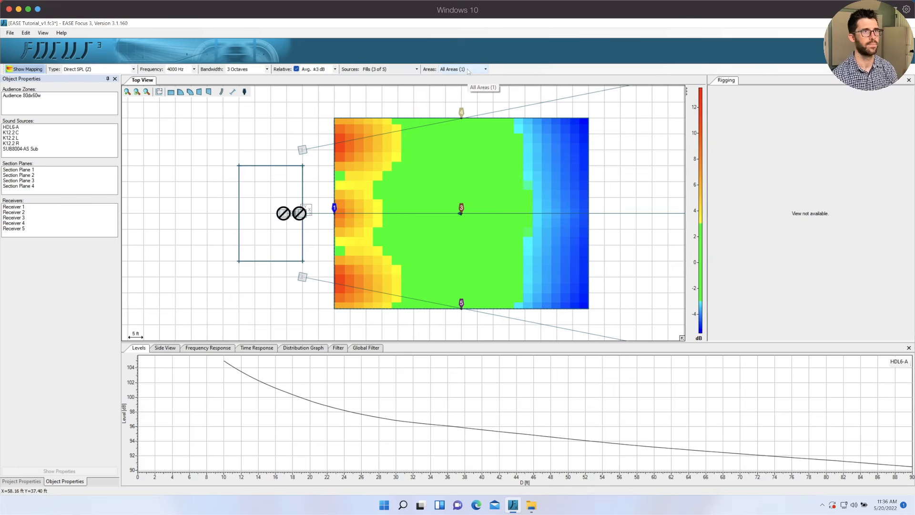
Open the program options and review the View settings and the Grid and Snap settings, leaving Full Grid selected
{"action": "left_click", "coordinate": [10, 32]}
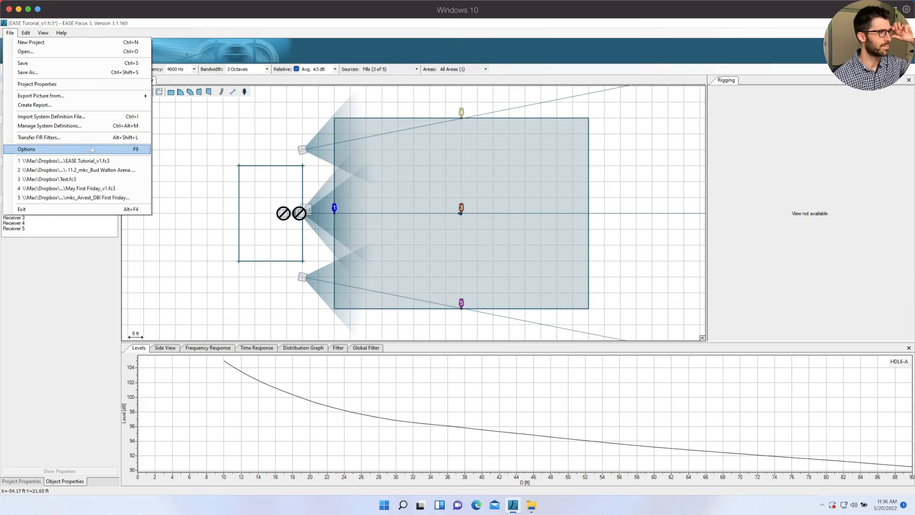
{"action": "left_click", "coordinate": [27, 149]}
{"action": "left_click", "coordinate": [11, 37]}
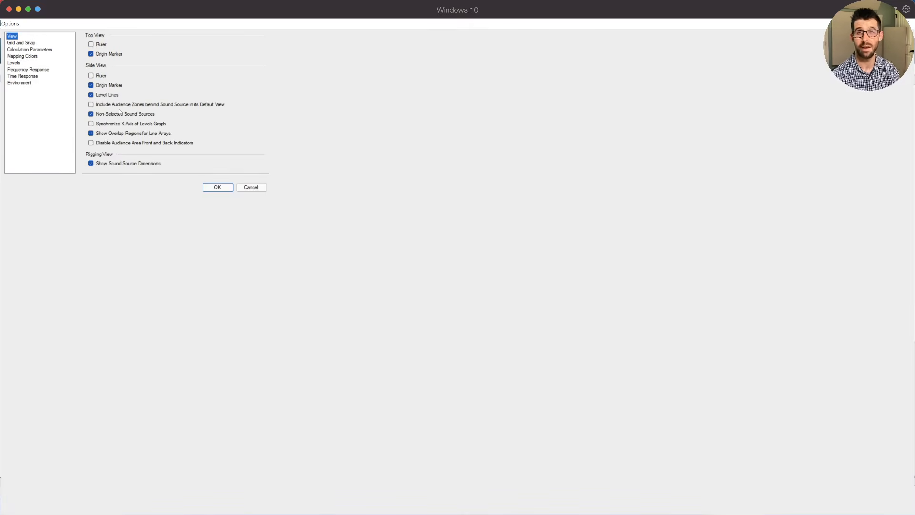
{"action": "left_click", "coordinate": [25, 43]}
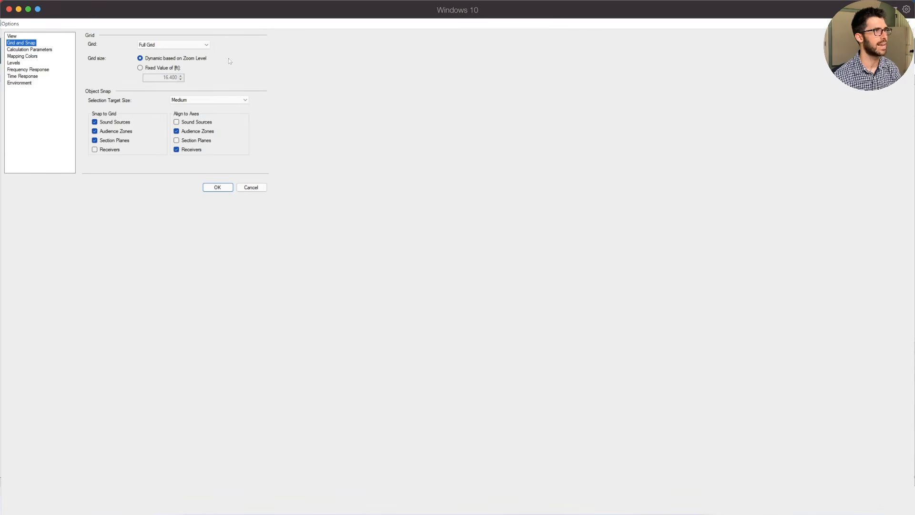
{"action": "left_click", "coordinate": [207, 45]}
{"action": "left_click", "coordinate": [208, 46]}
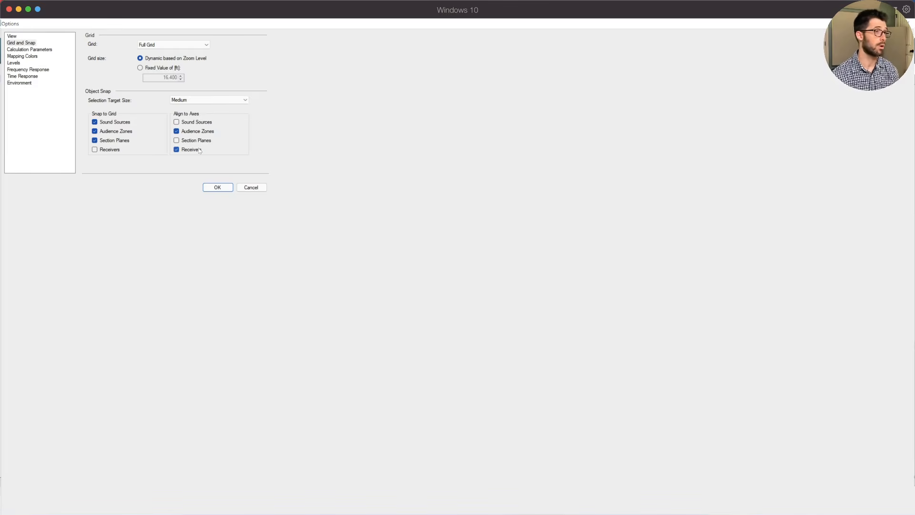
Review the Calculation Parameters, including the Mapping Resolution choices with Medium kept, and close the options without saving
{"action": "left_click", "coordinate": [29, 50]}
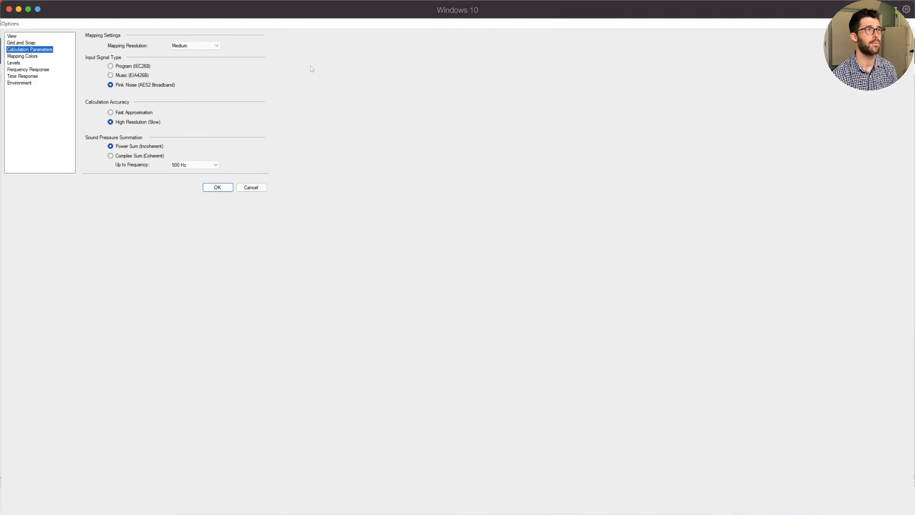
{"action": "left_click", "coordinate": [202, 46]}
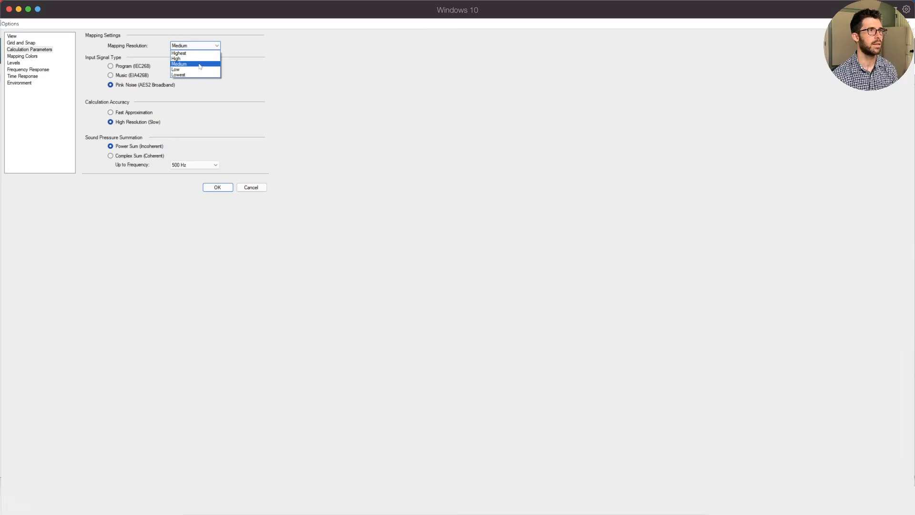
{"action": "left_click", "coordinate": [200, 64]}
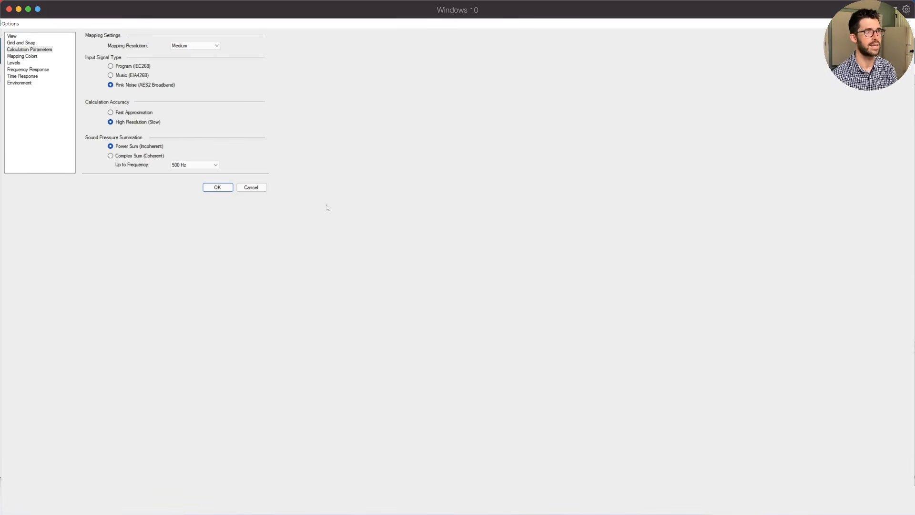
{"action": "left_click", "coordinate": [263, 187]}
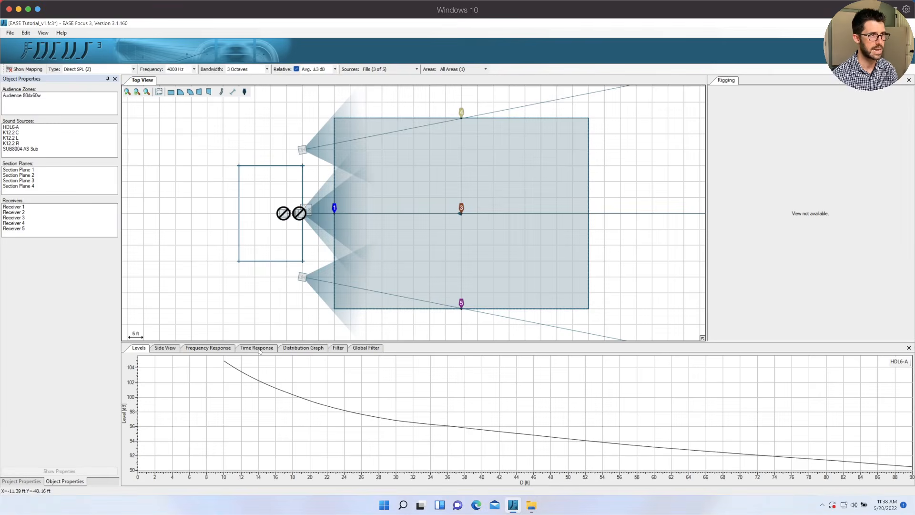
Display the Time Response graph, review the Mapping Colors and Levels options, and close the options without saving
{"action": "left_click", "coordinate": [257, 348]}
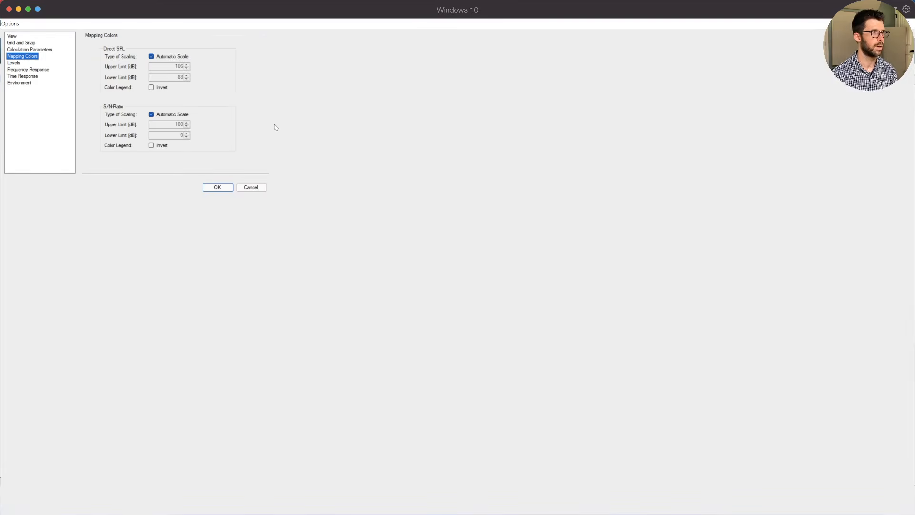
{"action": "left_click", "coordinate": [14, 62]}
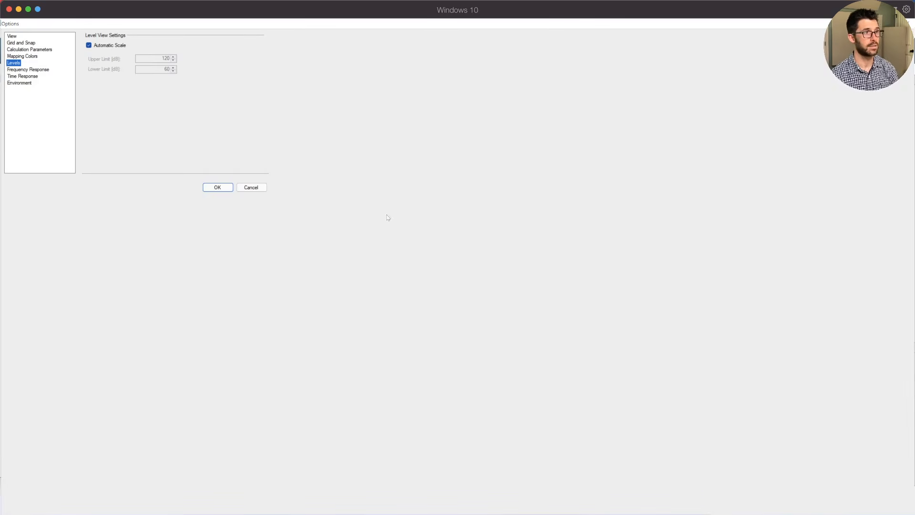
{"action": "left_click", "coordinate": [256, 188]}
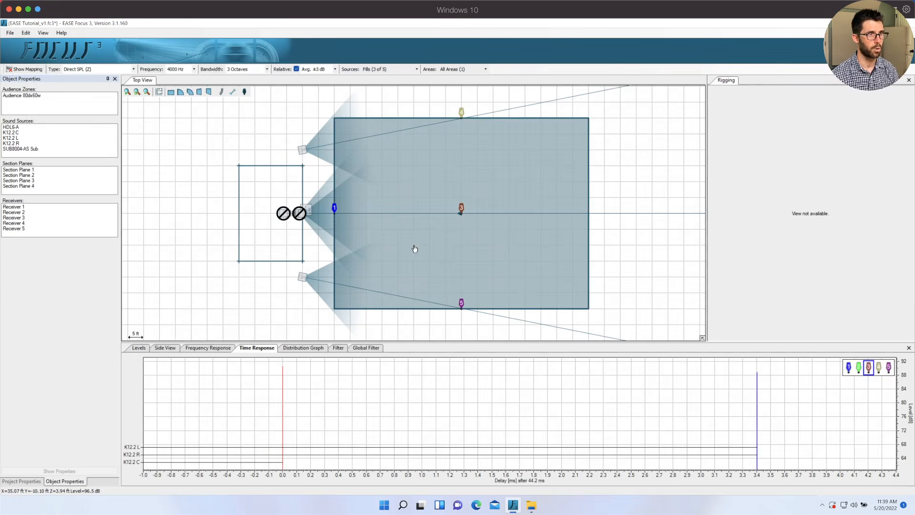
Display the Levels graph for the 80 by 60 ft audience zone and include All Sources in the mapping
{"action": "left_click", "coordinate": [378, 253]}
{"action": "left_click", "coordinate": [141, 348]}
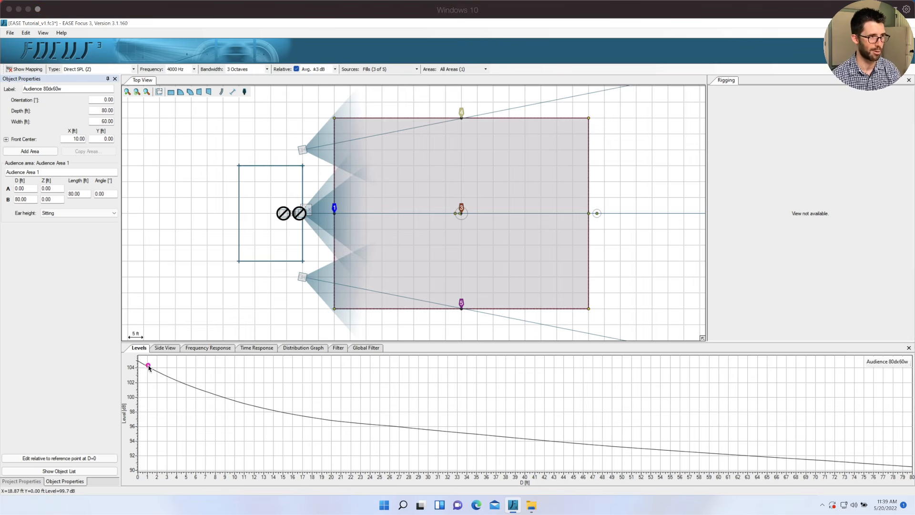
{"action": "mouse_move", "coordinate": [117, 353]}
{"action": "left_mouse_down"}
{"action": "mouse_move", "coordinate": [143, 433]}
{"action": "mouse_move", "coordinate": [146, 487]}
{"action": "left_mouse_up"}
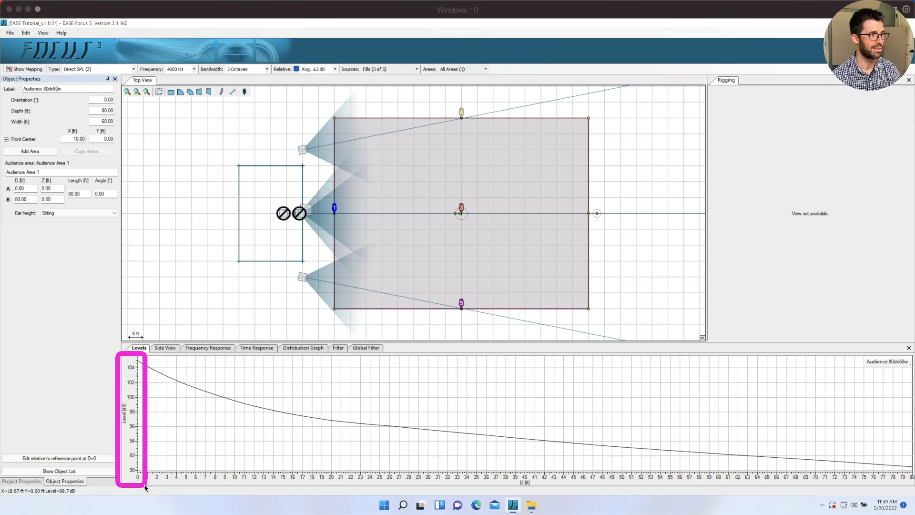
{"action": "mouse_move", "coordinate": [169, 362]}
{"action": "left_mouse_down"}
{"action": "mouse_move", "coordinate": [746, 419]}
{"action": "mouse_move", "coordinate": [906, 508]}
{"action": "mouse_move", "coordinate": [905, 467]}
{"action": "left_mouse_up"}
{"action": "key", "text": "Escape"}
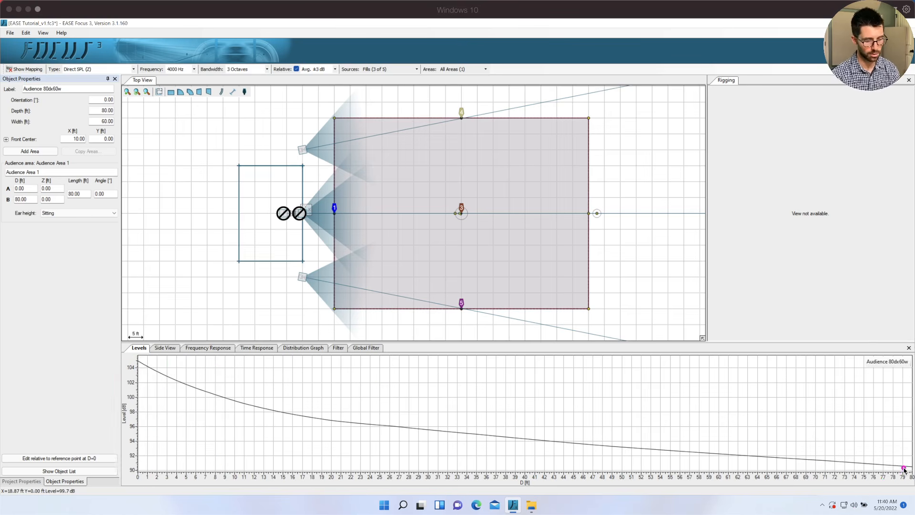
{"action": "left_click", "coordinate": [392, 70]}
{"action": "left_click", "coordinate": [392, 79]}
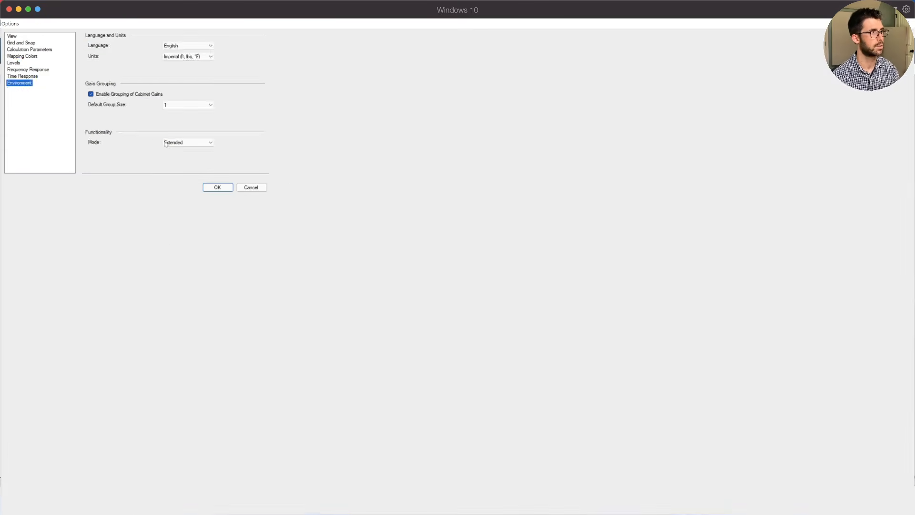
Review the Levels and Frequency Response options, including the chart types with Line Chart kept, and close the options without saving
{"action": "left_click", "coordinate": [18, 63]}
{"action": "left_click", "coordinate": [21, 69]}
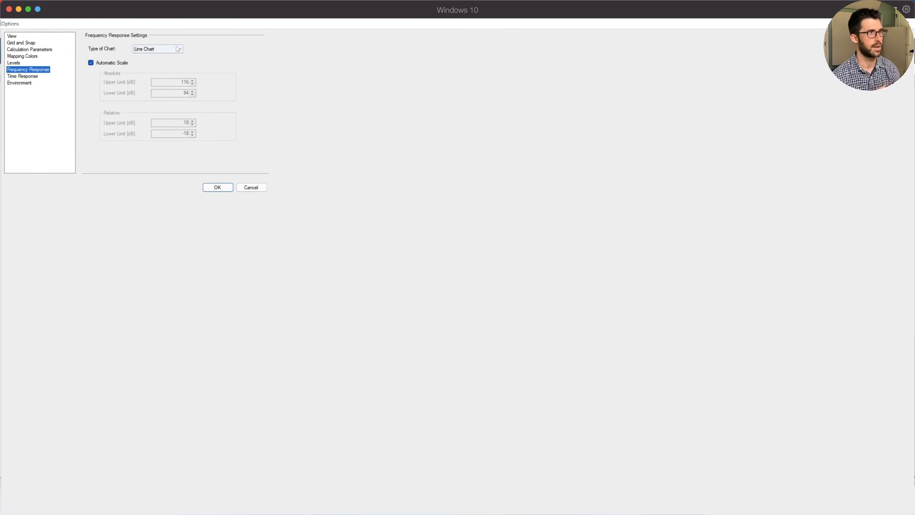
{"action": "left_click", "coordinate": [177, 49]}
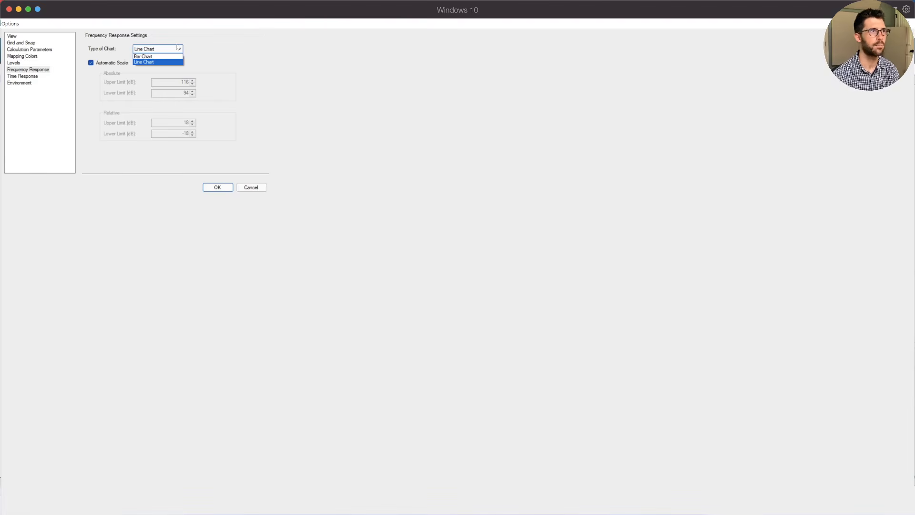
{"action": "left_click", "coordinate": [191, 43]}
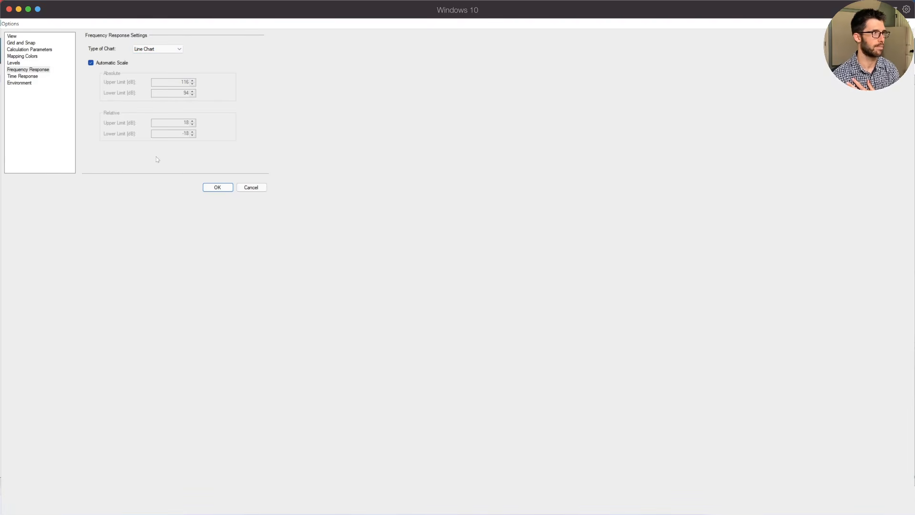
{"action": "left_click", "coordinate": [251, 187]}
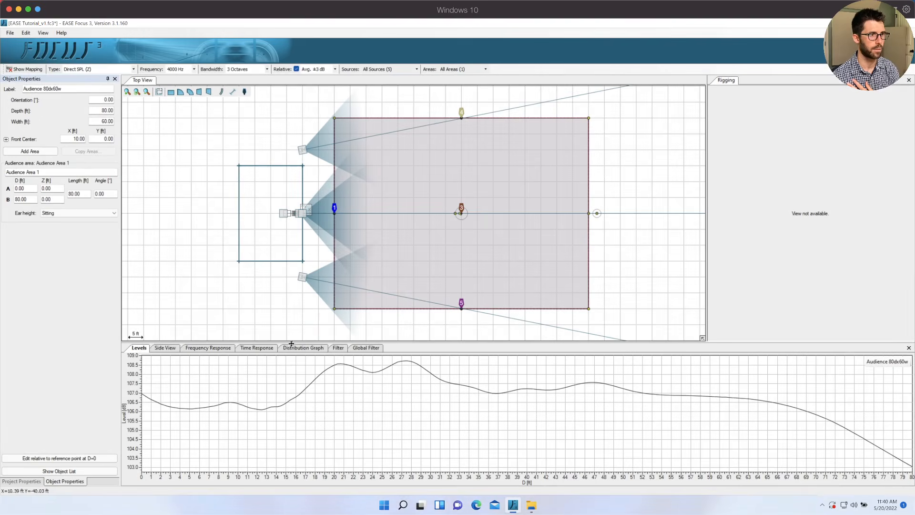
Display the Frequency Response graph and the Time Response graph, reviewing the Time Response options in between without saving
{"action": "left_click", "coordinate": [229, 348]}
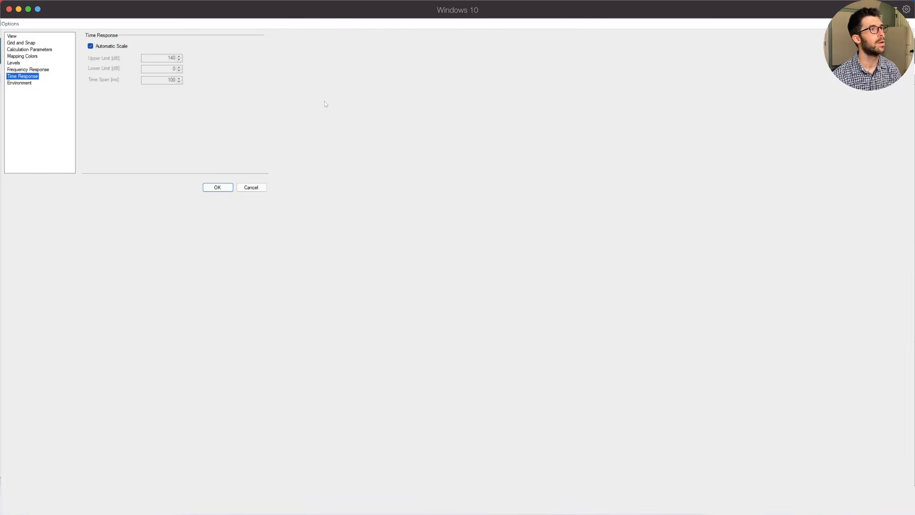
{"action": "left_click", "coordinate": [256, 189]}
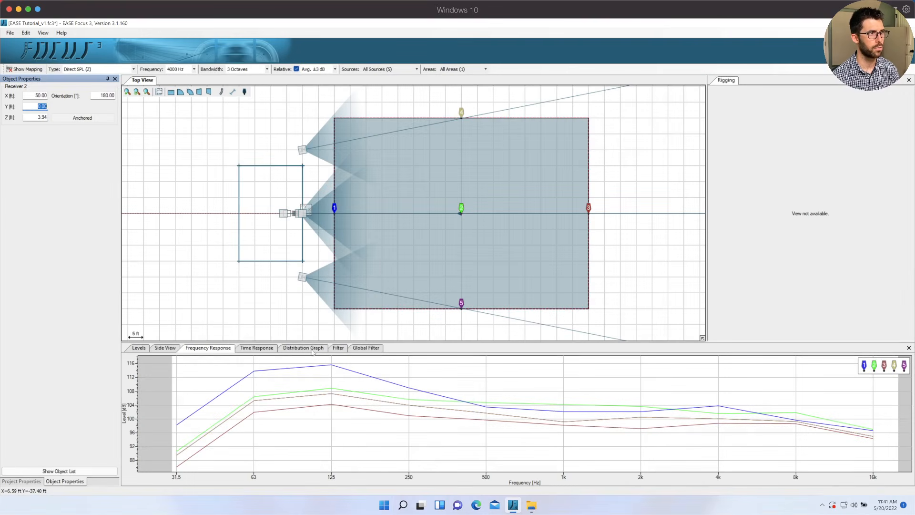
{"action": "left_click", "coordinate": [267, 348]}
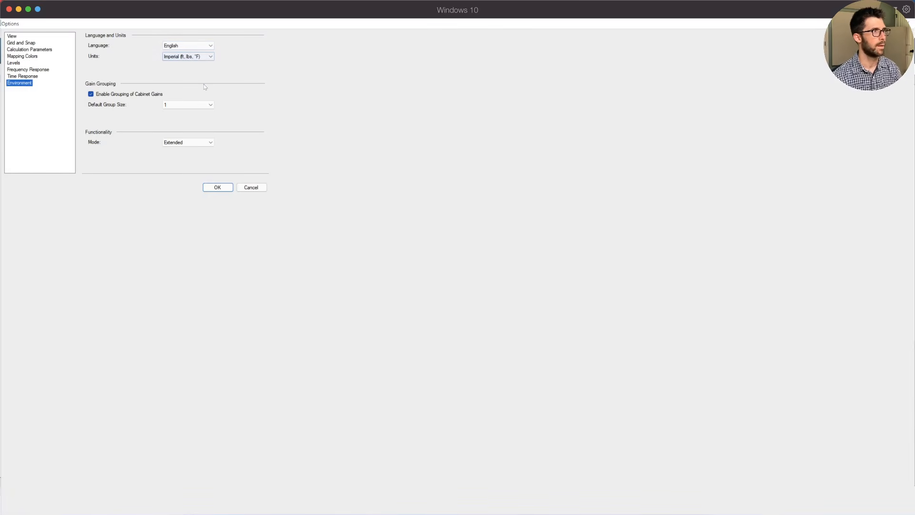
Set the Default Group Size for cabinet gains to 3 in the Environment options and save the options
{"action": "left_click", "coordinate": [195, 105]}
{"action": "left_click", "coordinate": [193, 118]}
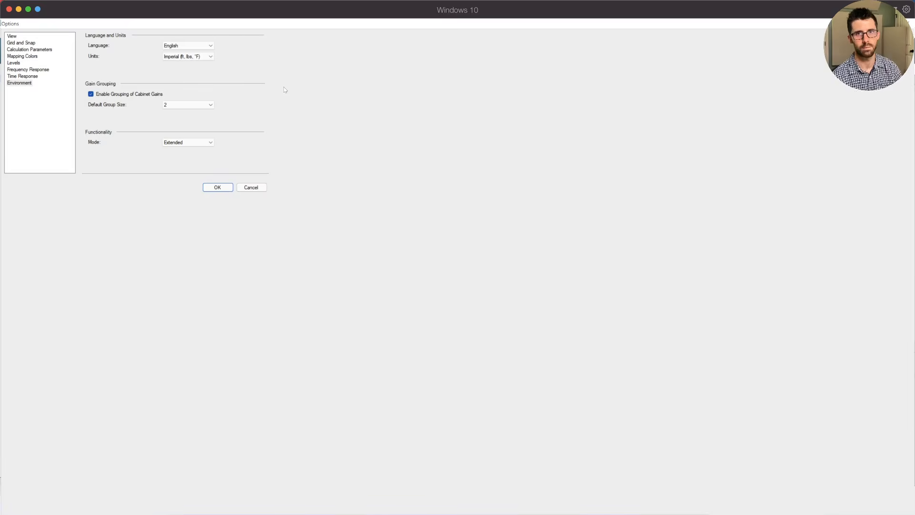
{"action": "left_click", "coordinate": [211, 104]}
{"action": "left_click", "coordinate": [194, 123]}
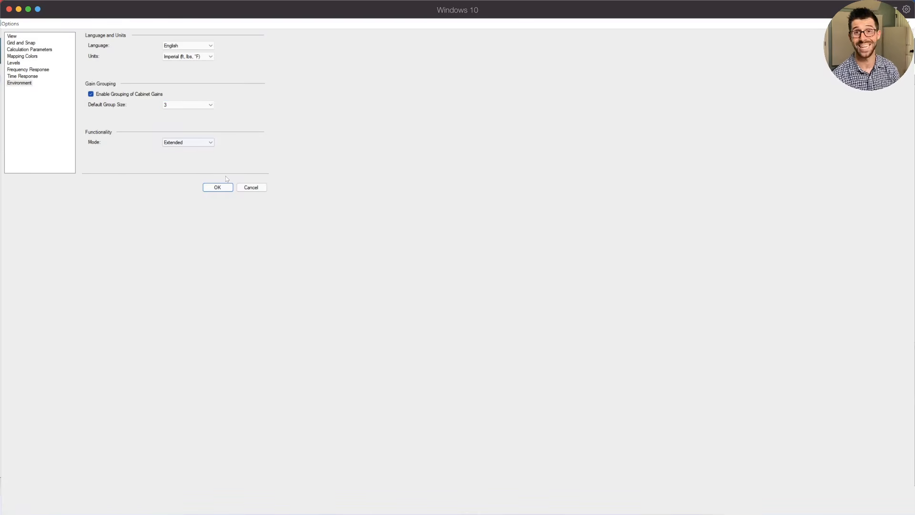
{"action": "left_click", "coordinate": [218, 187]}
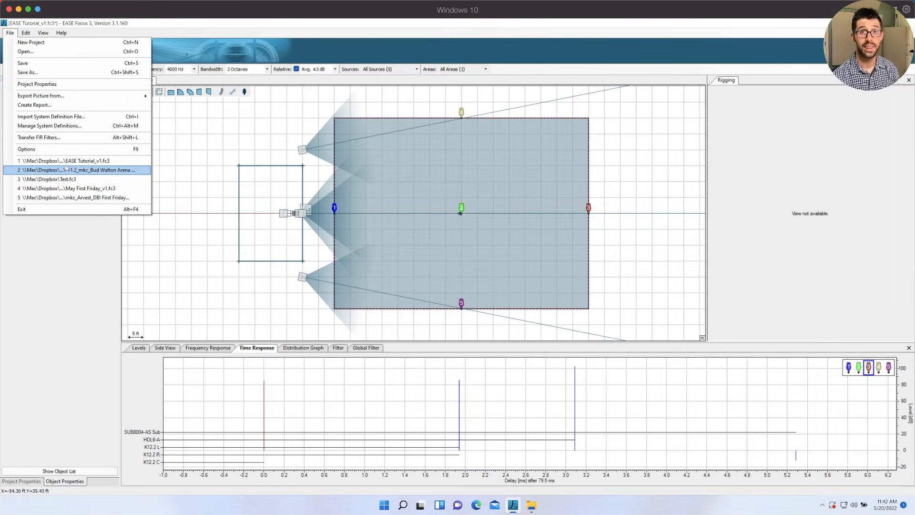
Open the recent Bud Walton Arena project, discarding changes to the tutorial project, and review its layout picture setup without changing it
{"action": "left_click", "coordinate": [67, 169]}
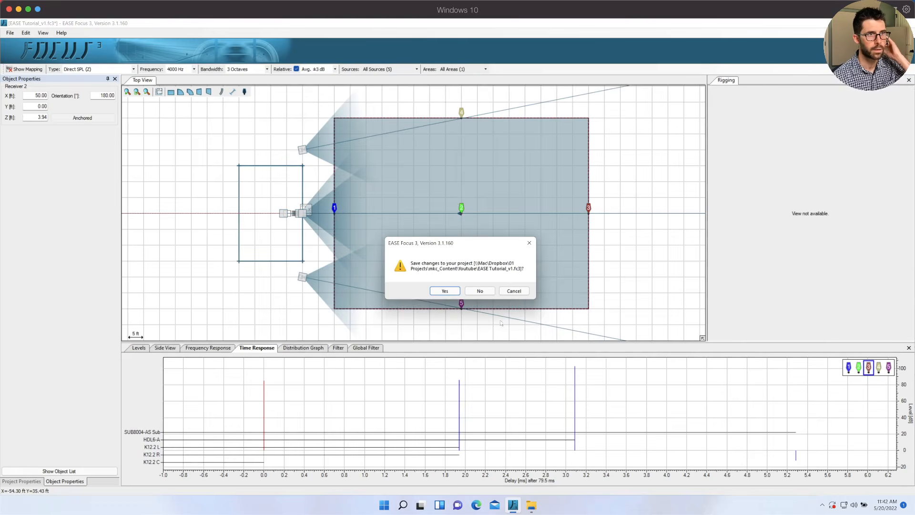
{"action": "left_click", "coordinate": [482, 291]}
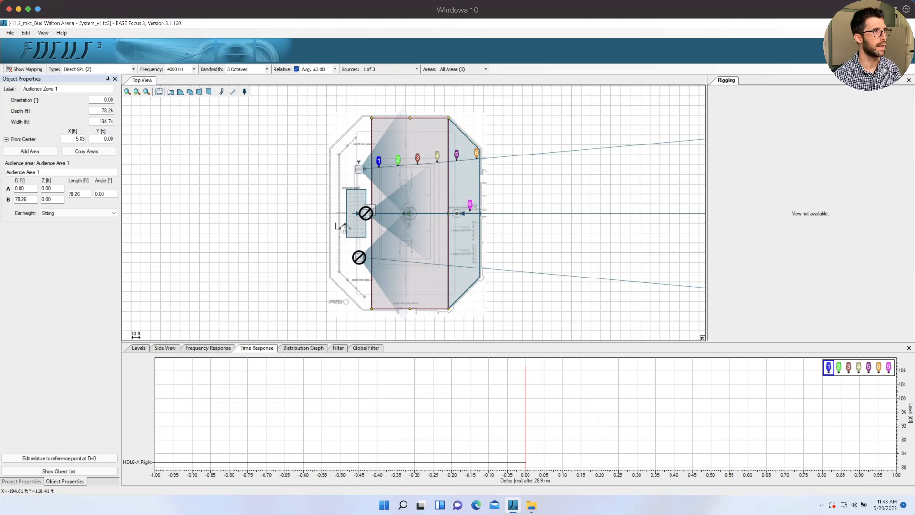
{"action": "left_click", "coordinate": [159, 92]}
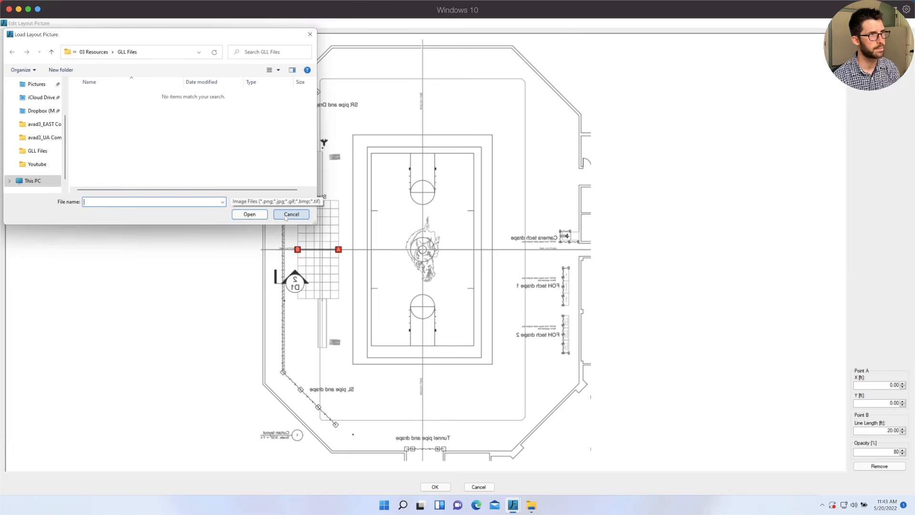
{"action": "left_click", "coordinate": [286, 218]}
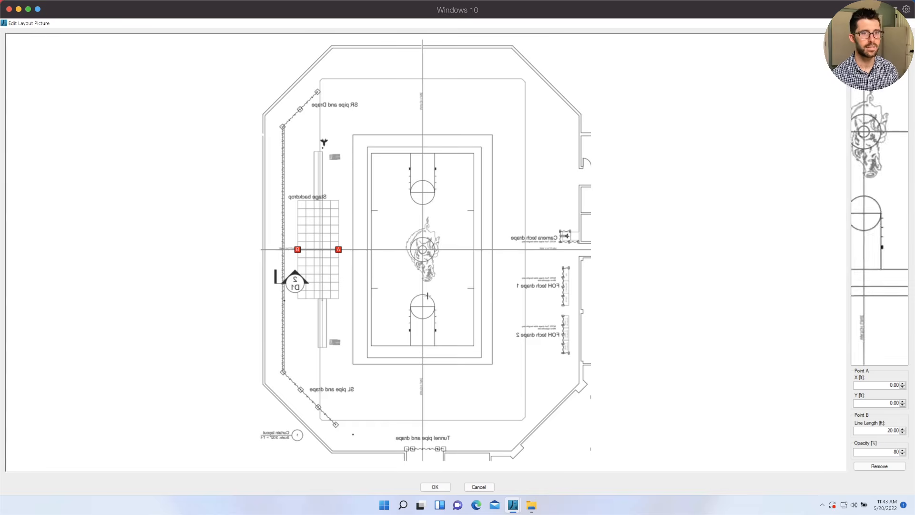
{"action": "left_click", "coordinate": [480, 486]}
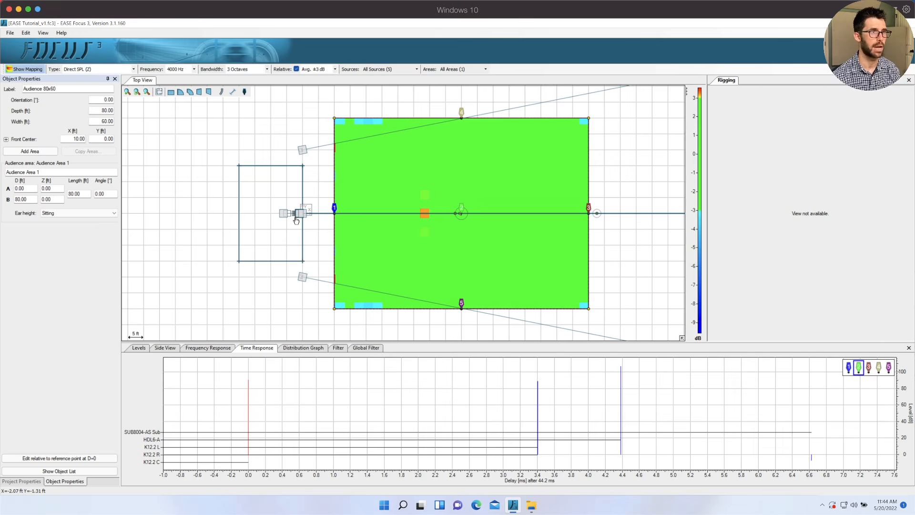
Show the HDL6-A line array in the Side View and create a report including Audience Zones, Receivers and Current Side View
{"action": "left_click", "coordinate": [296, 217]}
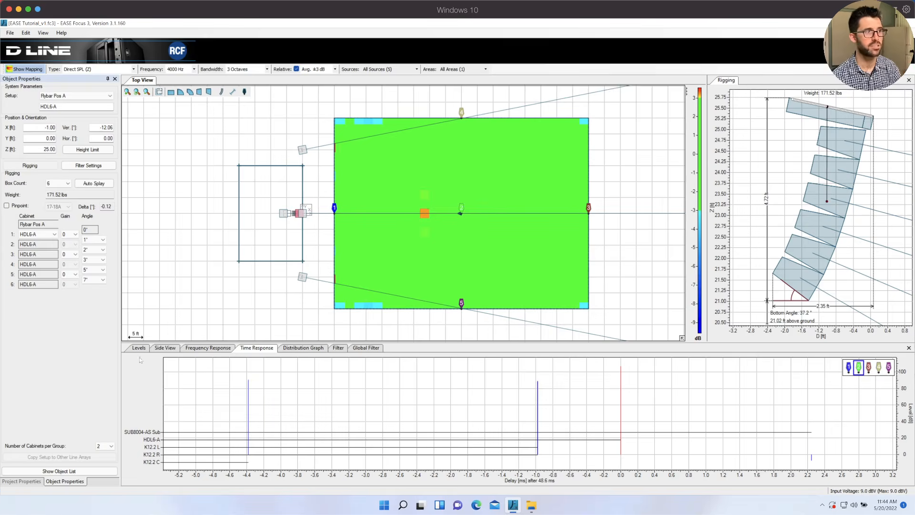
{"action": "left_click", "coordinate": [163, 348]}
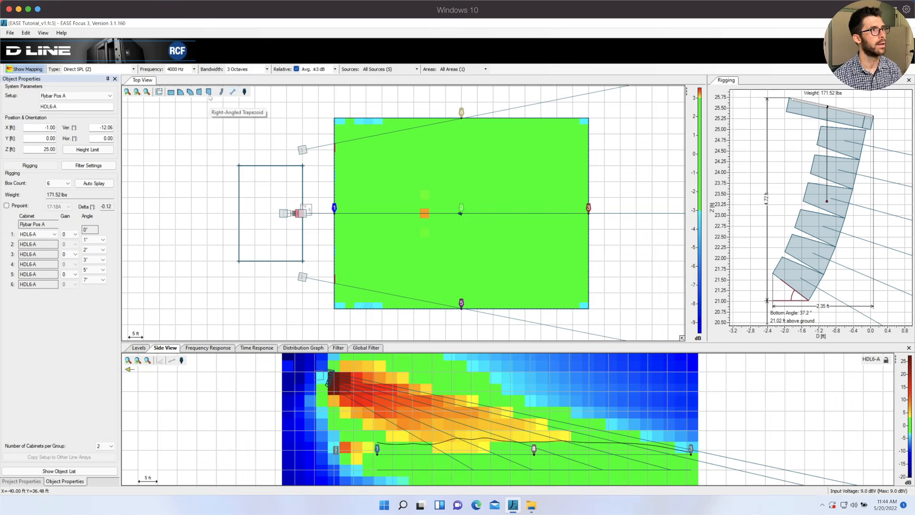
{"action": "left_click", "coordinate": [10, 34]}
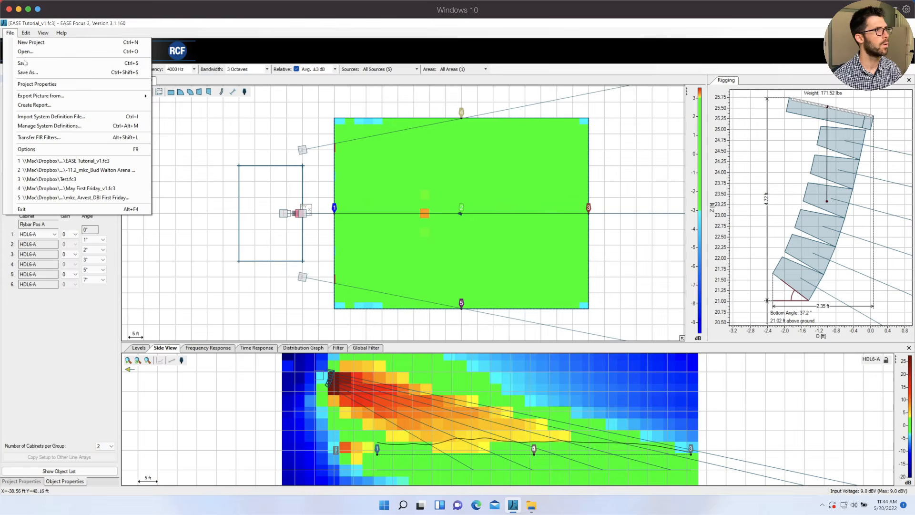
{"action": "left_click", "coordinate": [51, 105]}
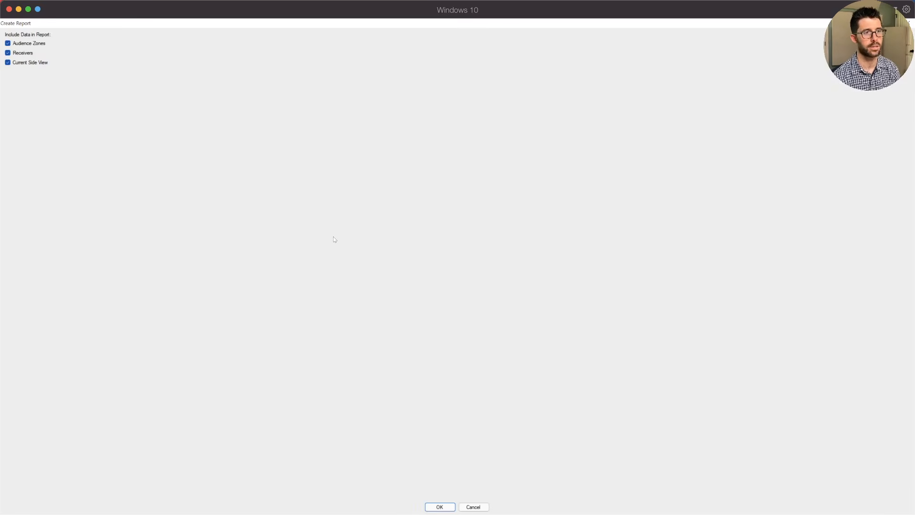
{"action": "left_click", "coordinate": [443, 507]}
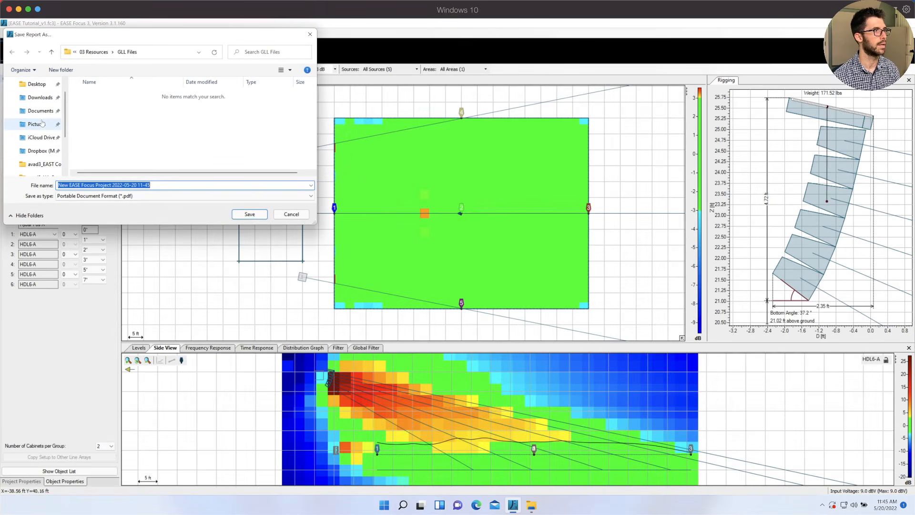
Save the report to the Desktop as a PDF named "EASE Tutorial Report"
{"action": "left_click", "coordinate": [38, 84]}
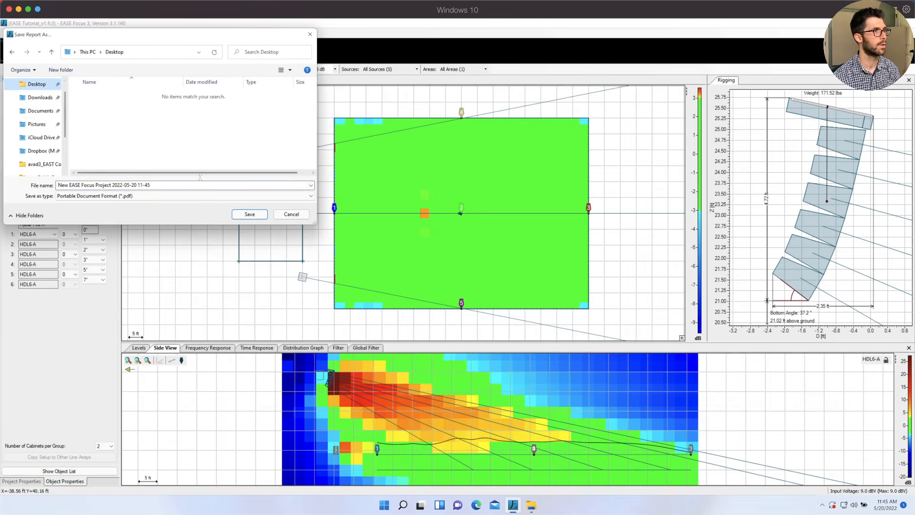
{"action": "left_click", "coordinate": [162, 185]}
{"action": "type", "text": "EASE "}
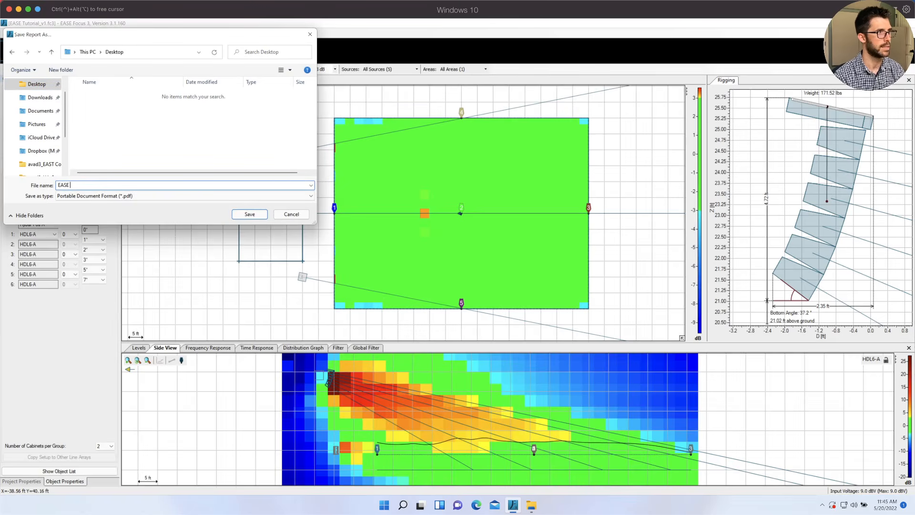
{"action": "type", "text": "Tutorial Report"}
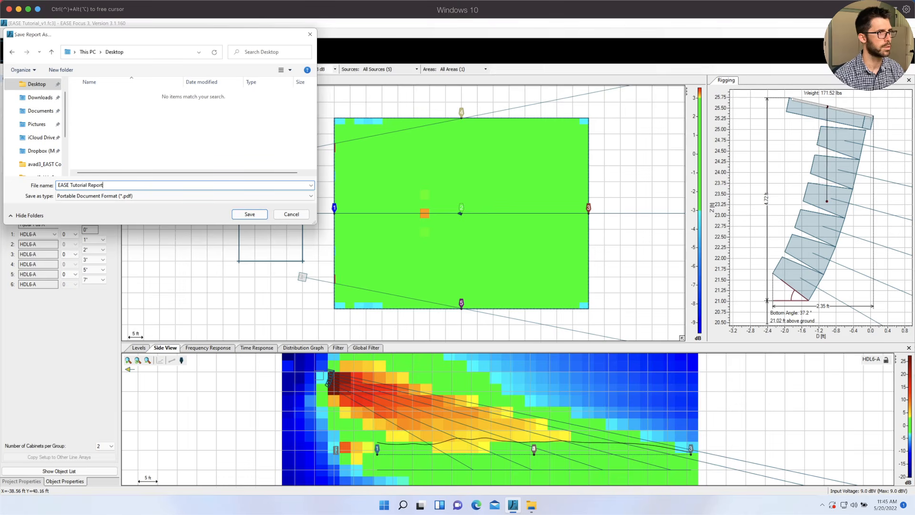
{"action": "key", "text": "Return"}
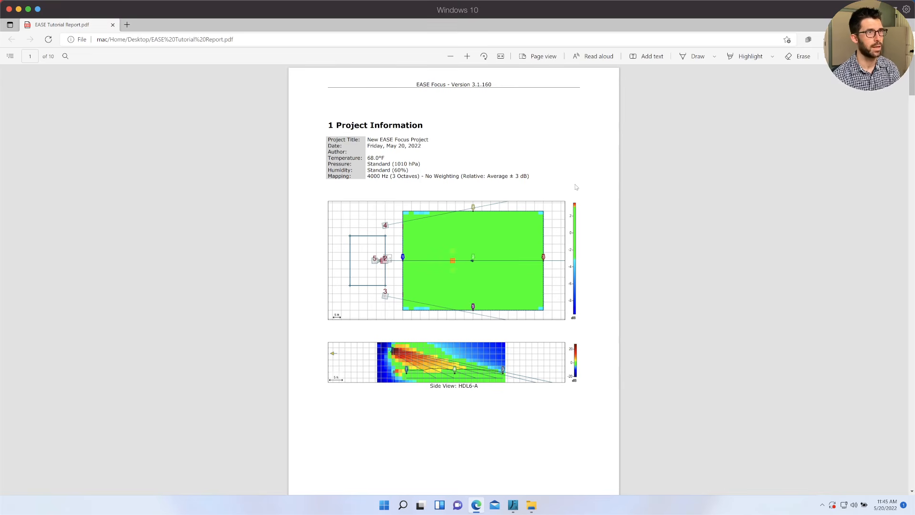
Examine the report's project information and mapping settings, sound sources table, level distribution graph and global filter section
{"action": "double_click", "coordinate": [446, 176]}
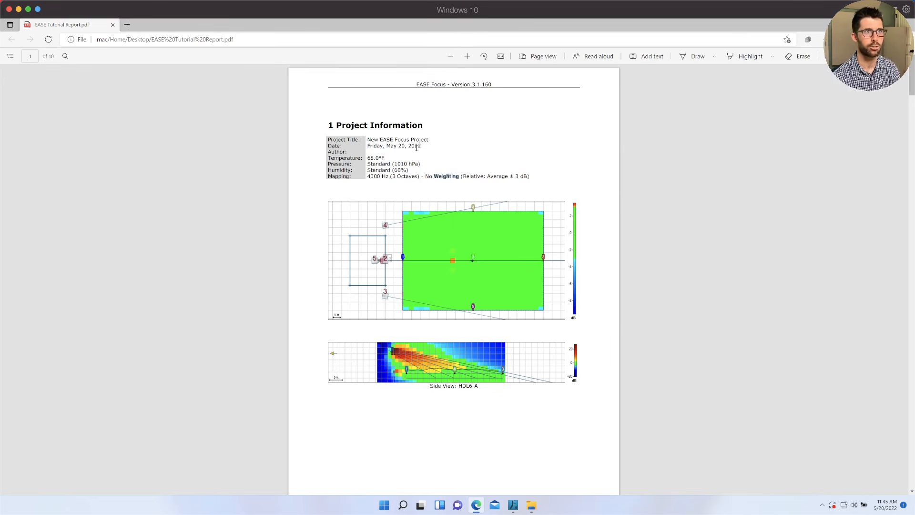
{"action": "triple_click", "coordinate": [465, 172]}
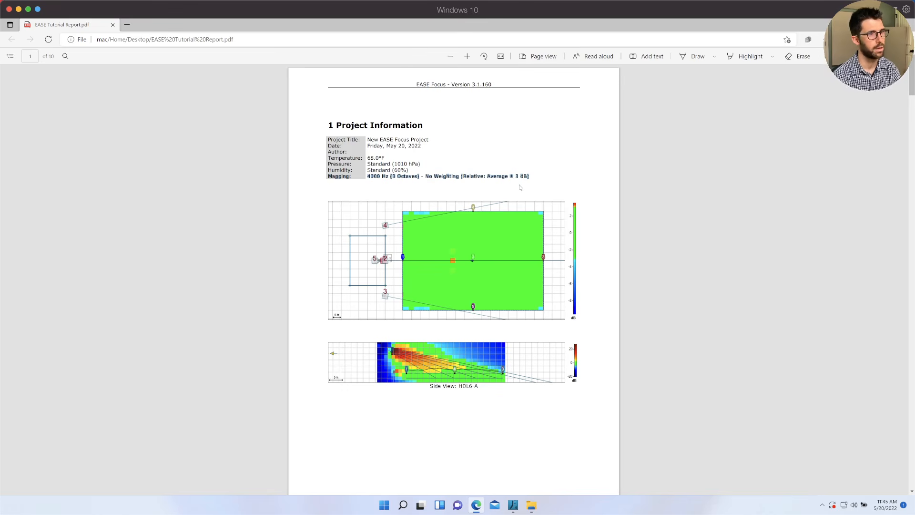
{"action": "scroll", "coordinate": [520, 187], "scroll_direction": "down", "scroll_amount": 1}
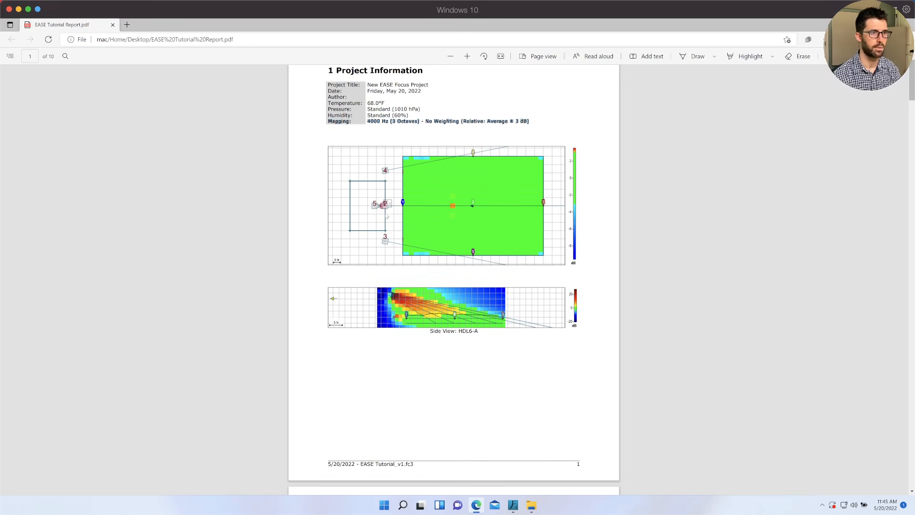
{"action": "scroll", "coordinate": [355, 345], "scroll_direction": "down", "scroll_amount": 14}
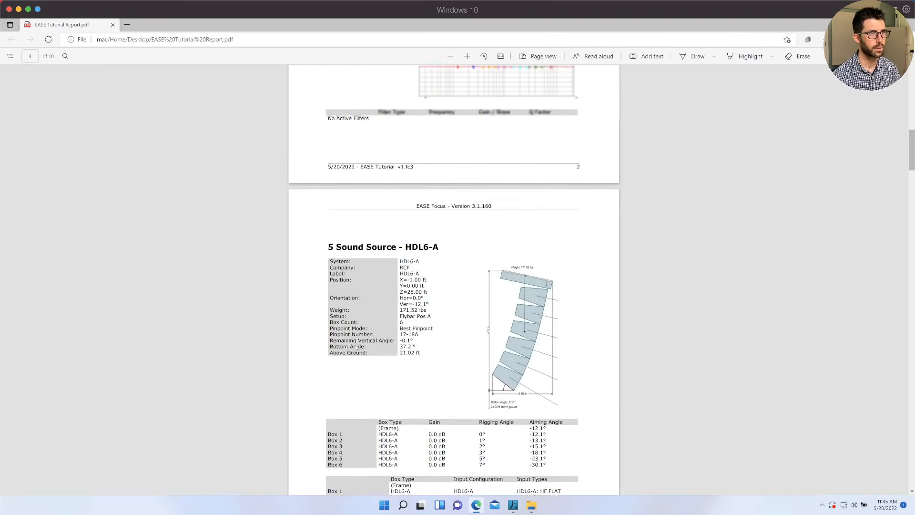
{"action": "scroll", "coordinate": [355, 346], "scroll_direction": "up", "scroll_amount": 6}
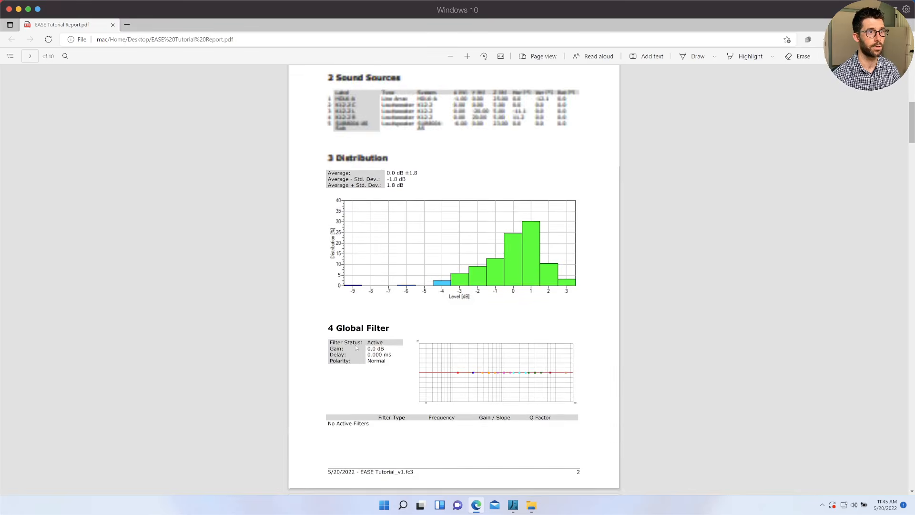
{"action": "scroll", "coordinate": [445, 163], "scroll_direction": "up", "scroll_amount": 5}
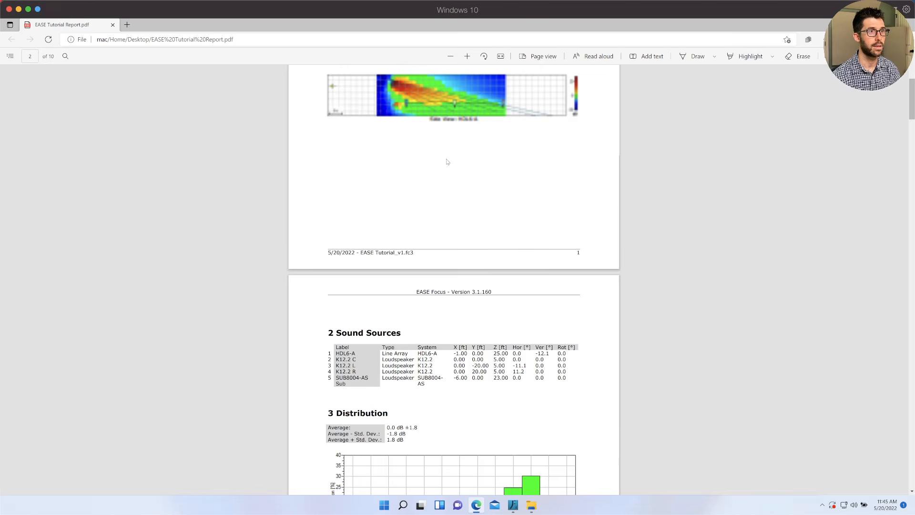
{"action": "scroll", "coordinate": [447, 162], "scroll_direction": "up", "scroll_amount": 2}
{"action": "scroll", "coordinate": [447, 162], "scroll_direction": "down", "scroll_amount": 3}
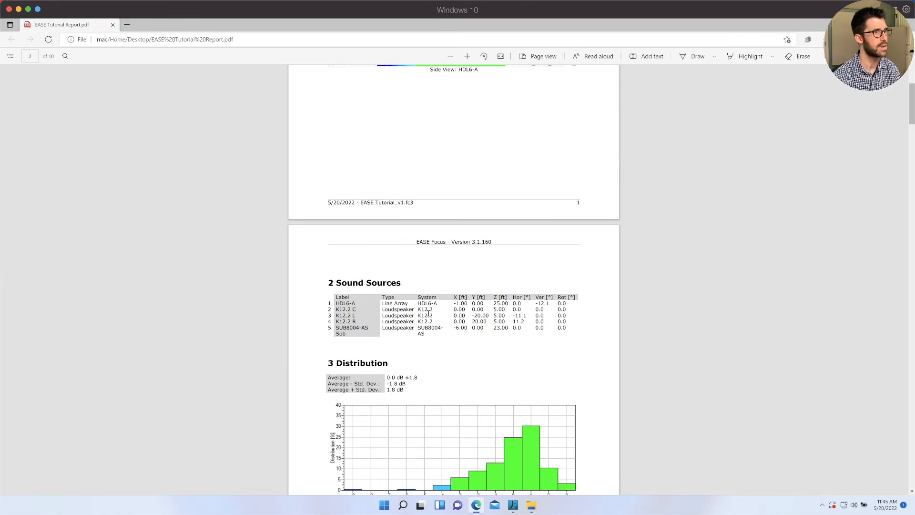
{"action": "scroll", "coordinate": [465, 340], "scroll_direction": "down", "scroll_amount": 3}
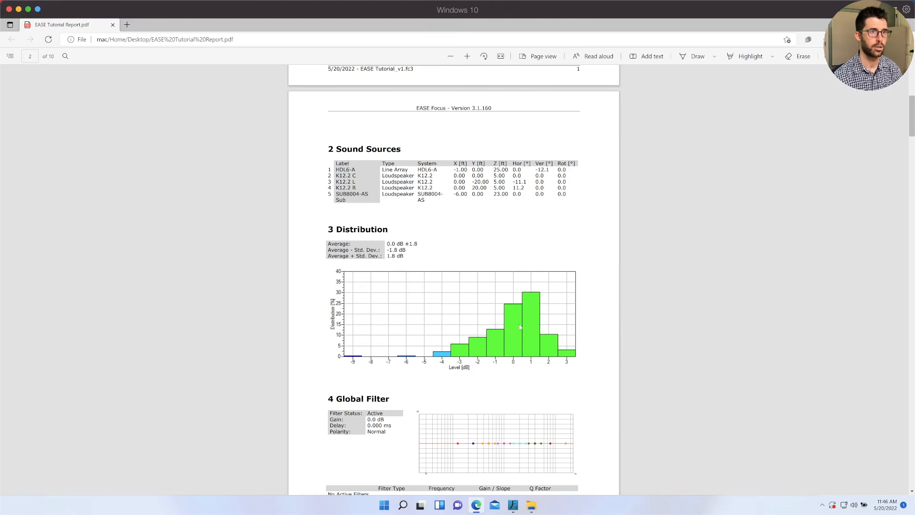
{"action": "scroll", "coordinate": [574, 378], "scroll_direction": "down", "scroll_amount": 3}
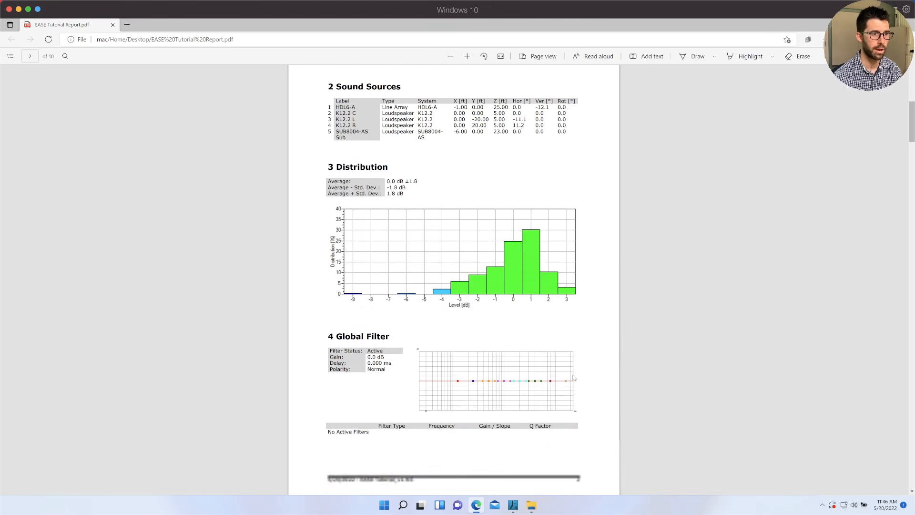
Examine the report's individual sound source pages, from the HDL6-A line array to the SUB8004-AS Sub, and the audience zone page
{"action": "scroll", "coordinate": [574, 378], "scroll_direction": "down", "scroll_amount": 8}
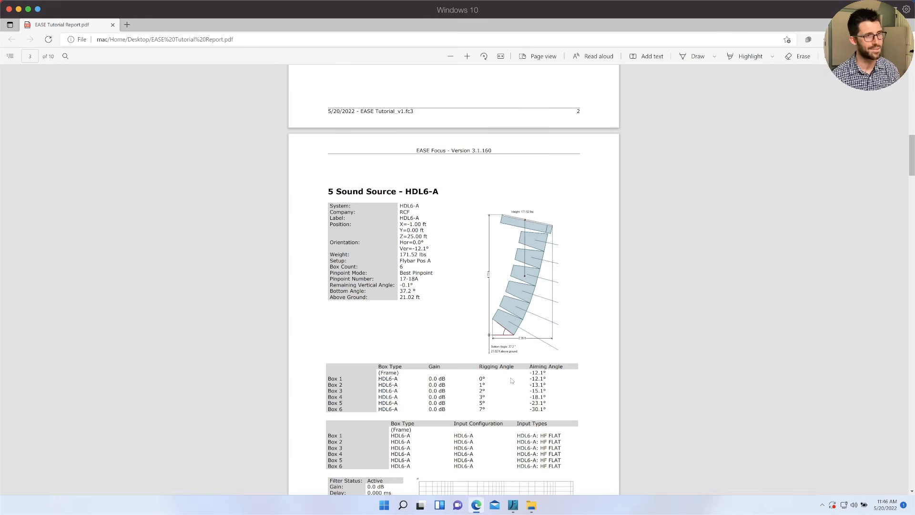
{"action": "scroll", "coordinate": [511, 380], "scroll_direction": "down", "scroll_amount": 2}
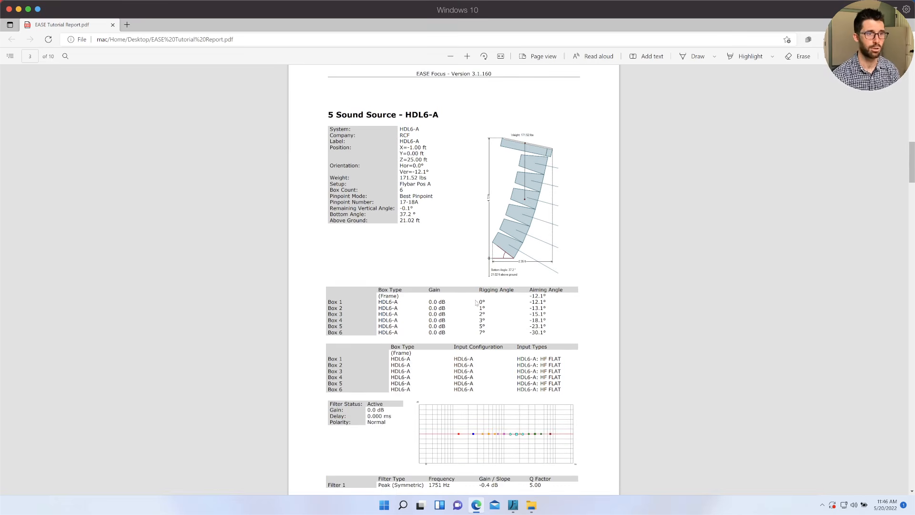
{"action": "scroll", "coordinate": [479, 324], "scroll_direction": "down", "scroll_amount": 5}
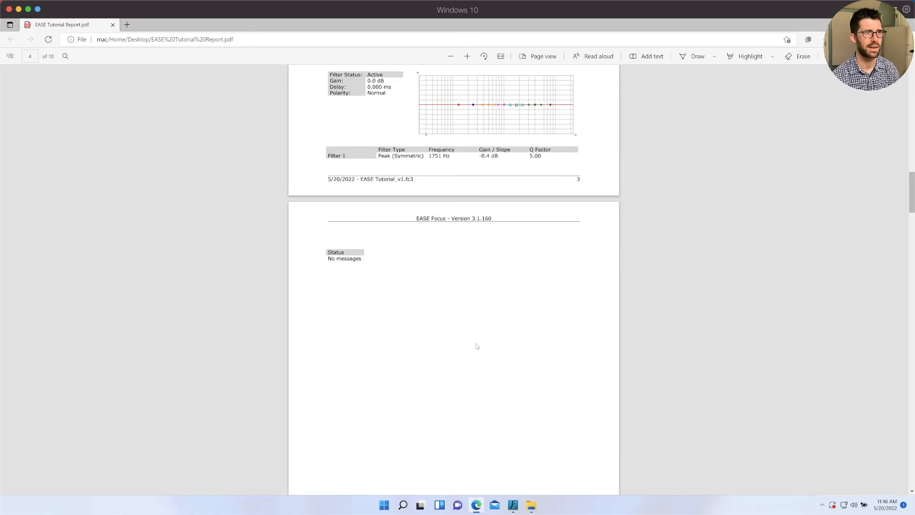
{"action": "scroll", "coordinate": [476, 346], "scroll_direction": "down", "scroll_amount": 10}
{"action": "scroll", "coordinate": [476, 346], "scroll_direction": "down", "scroll_amount": 2}
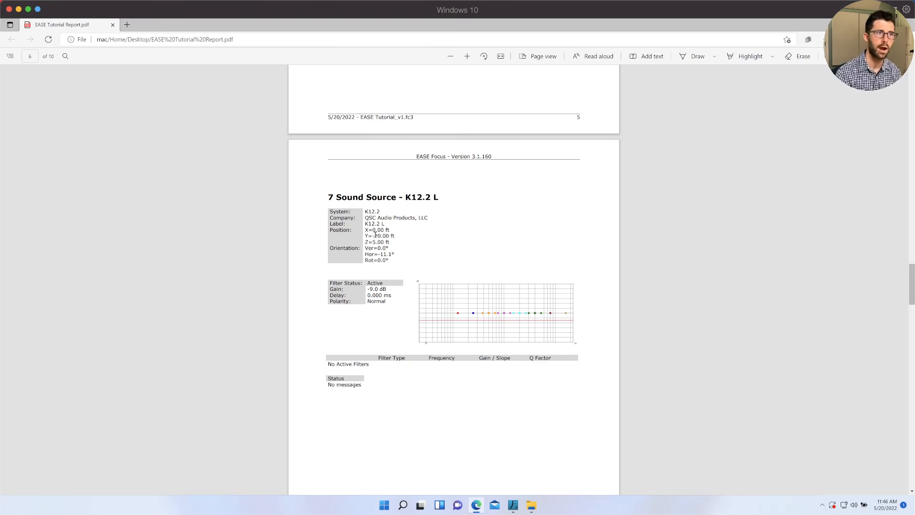
{"action": "left_click", "coordinate": [387, 242]}
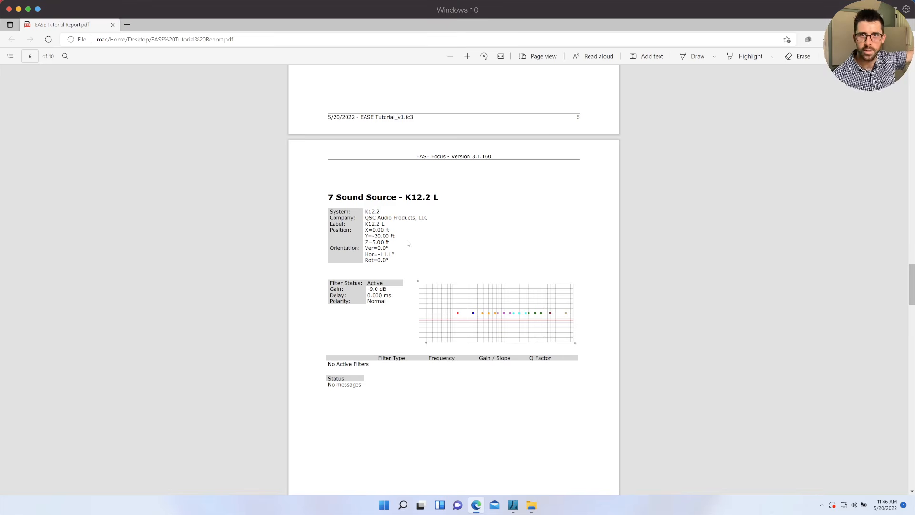
{"action": "scroll", "coordinate": [408, 244], "scroll_direction": "down", "scroll_amount": 12}
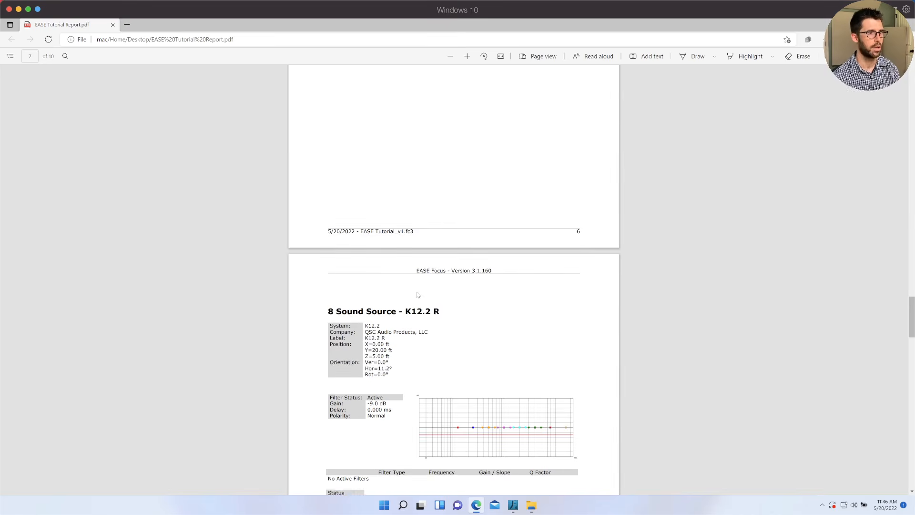
{"action": "scroll", "coordinate": [418, 304], "scroll_direction": "down", "scroll_amount": 17}
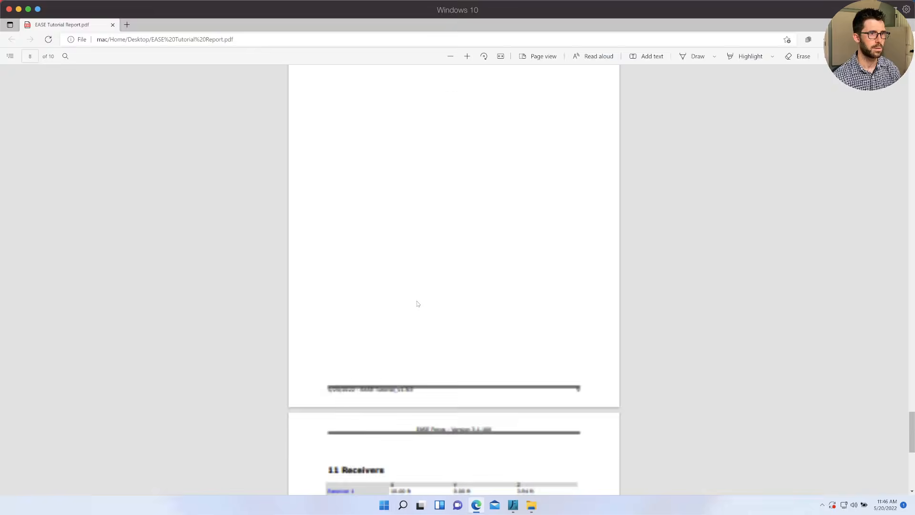
{"action": "scroll", "coordinate": [418, 304], "scroll_direction": "up", "scroll_amount": 7}
{"action": "scroll", "coordinate": [418, 304], "scroll_direction": "up", "scroll_amount": 5}
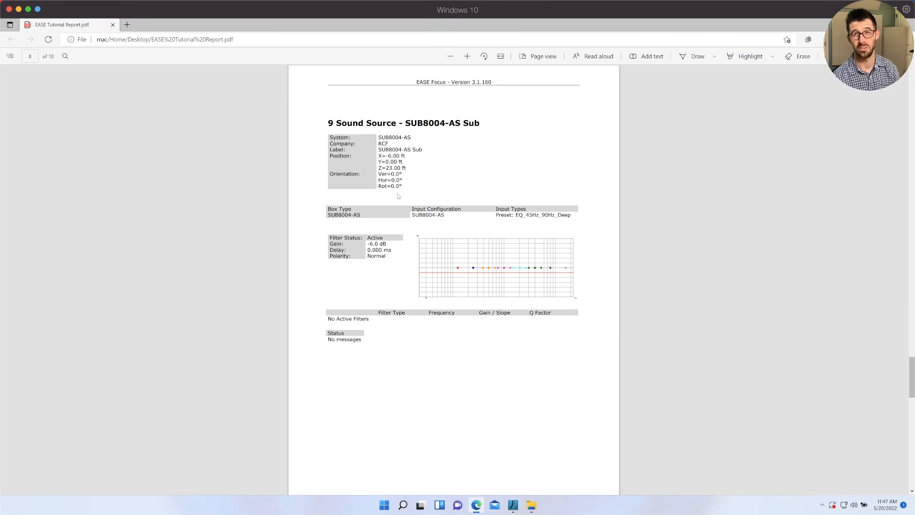
{"action": "scroll", "coordinate": [398, 195], "scroll_direction": "down", "scroll_amount": 9}
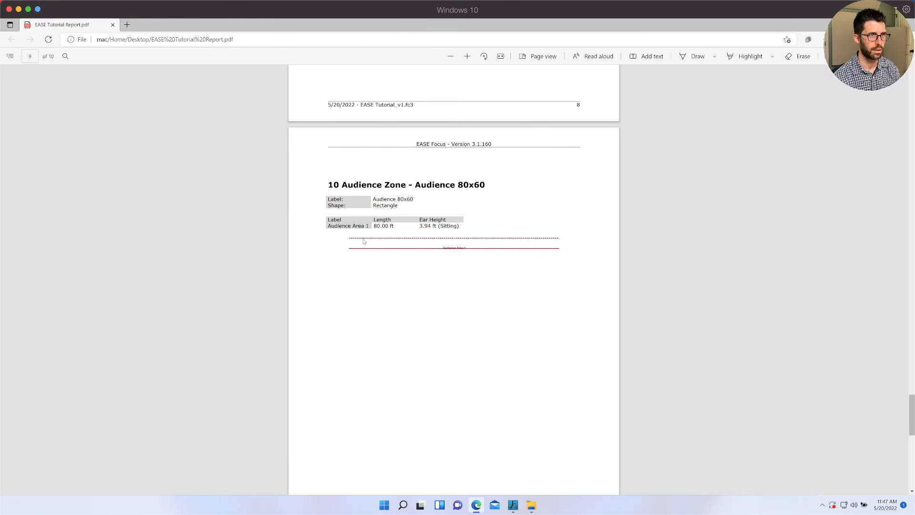
{"action": "scroll", "coordinate": [364, 241], "scroll_direction": "down", "scroll_amount": 3}
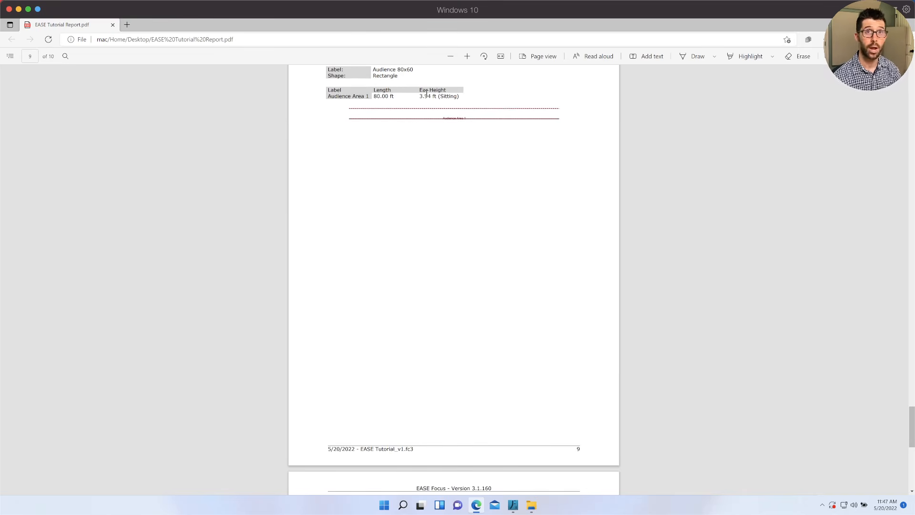
Switch back to EASE Focus 3 and save the Side View picture to the Desktop as a Windows Bitmap named "asdf"
{"action": "key", "text": "alt+Tab"}
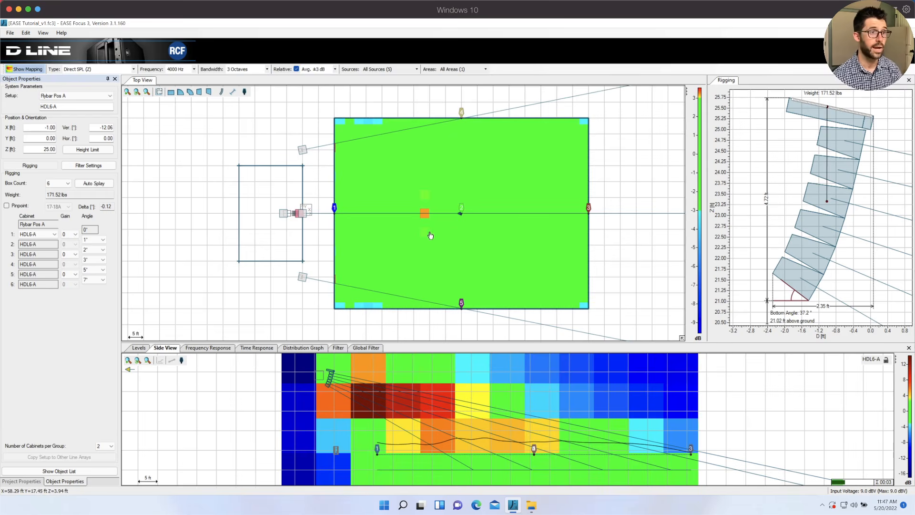
{"action": "right_click", "coordinate": [468, 391]}
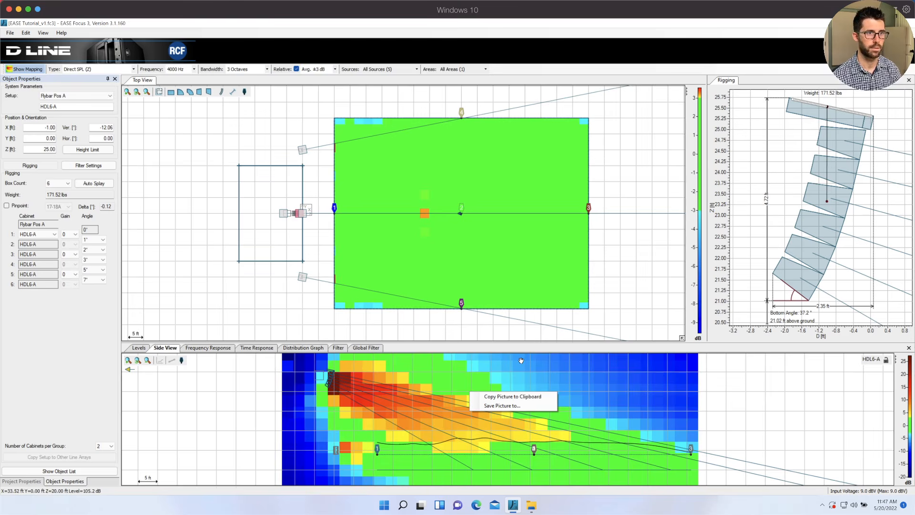
{"action": "left_click", "coordinate": [524, 405]}
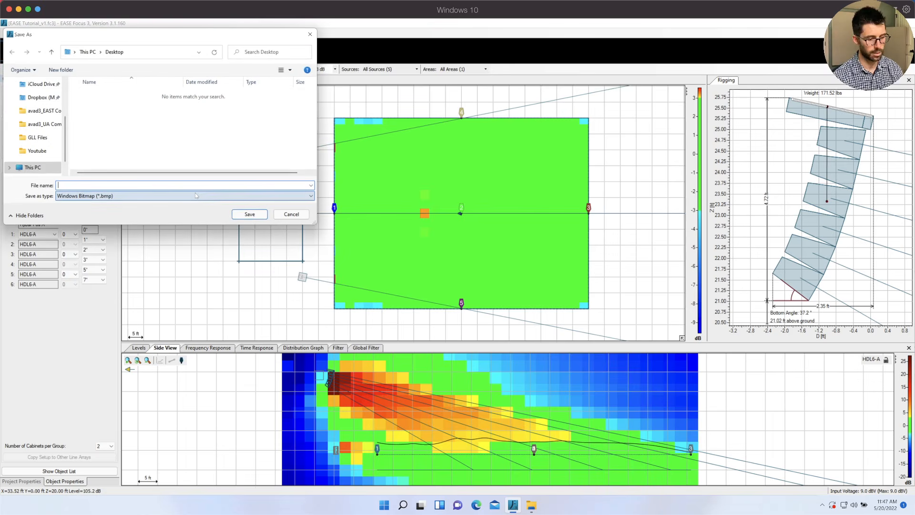
{"action": "type", "text": "test"}
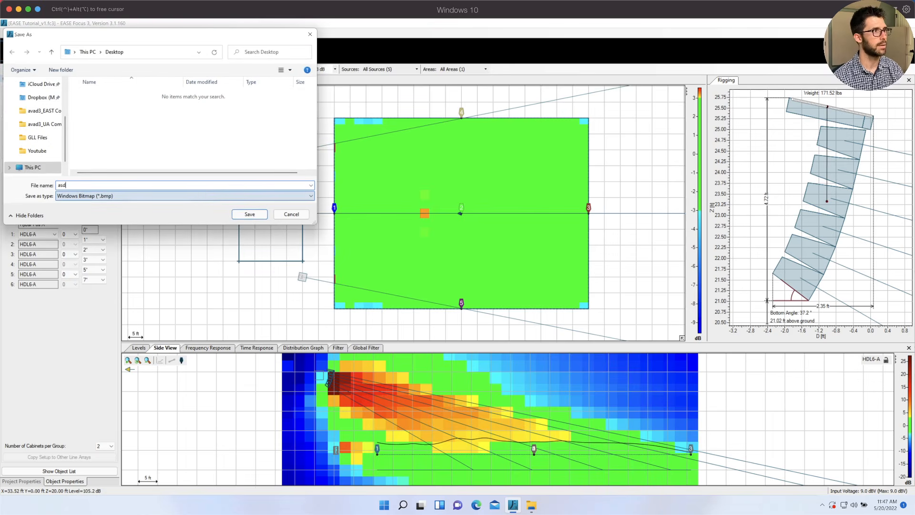
{"action": "key", "text": "Return"}
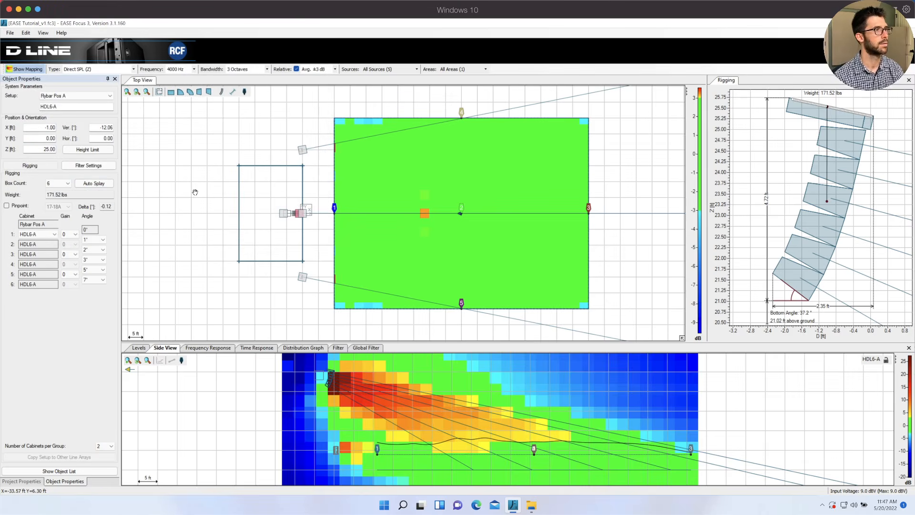
Save the Side View picture to the Desktop again as a JPEG (*.jpg) named "asdf"
{"action": "right_click", "coordinate": [431, 363]}
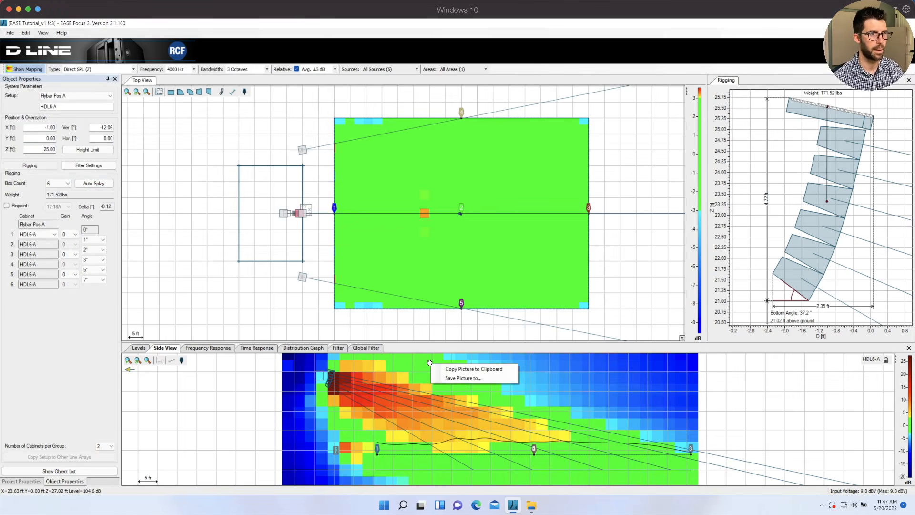
{"action": "left_click", "coordinate": [463, 377]}
{"action": "left_click", "coordinate": [303, 196]}
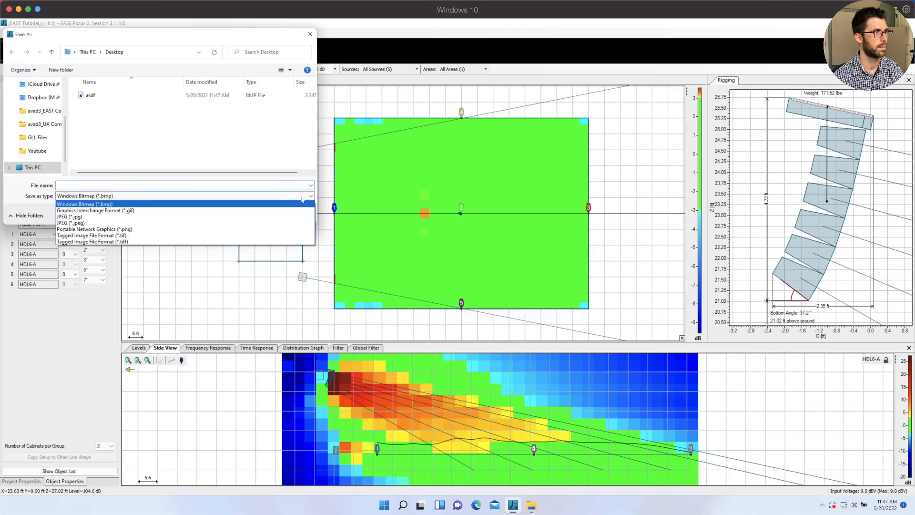
{"action": "left_click", "coordinate": [267, 216]}
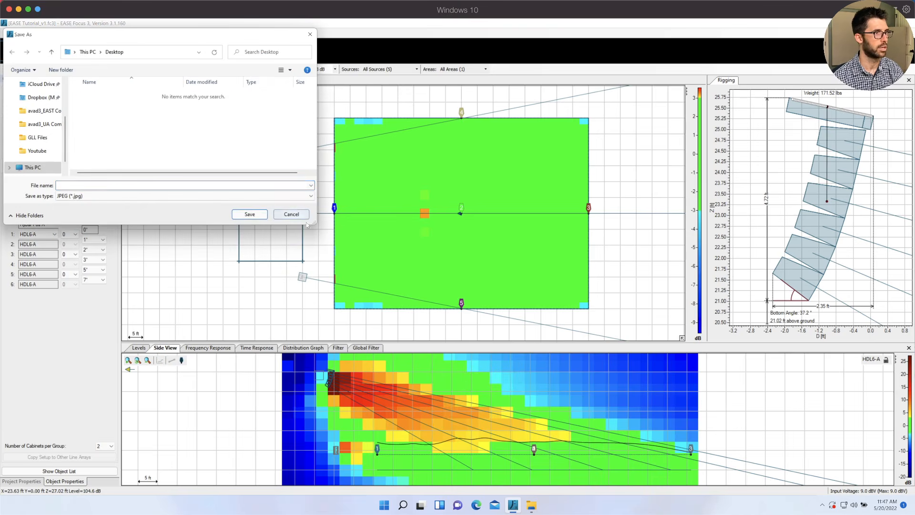
{"action": "type", "text": "asdf"}
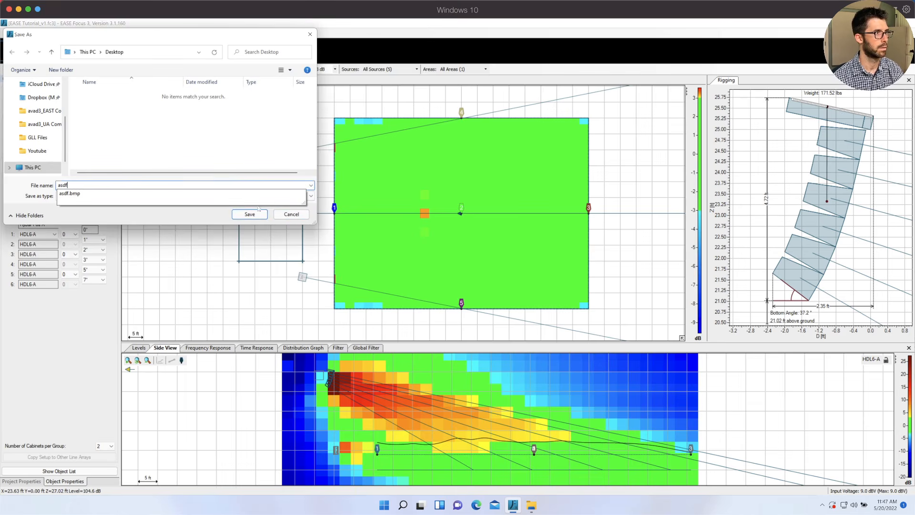
{"action": "left_click", "coordinate": [249, 215]}
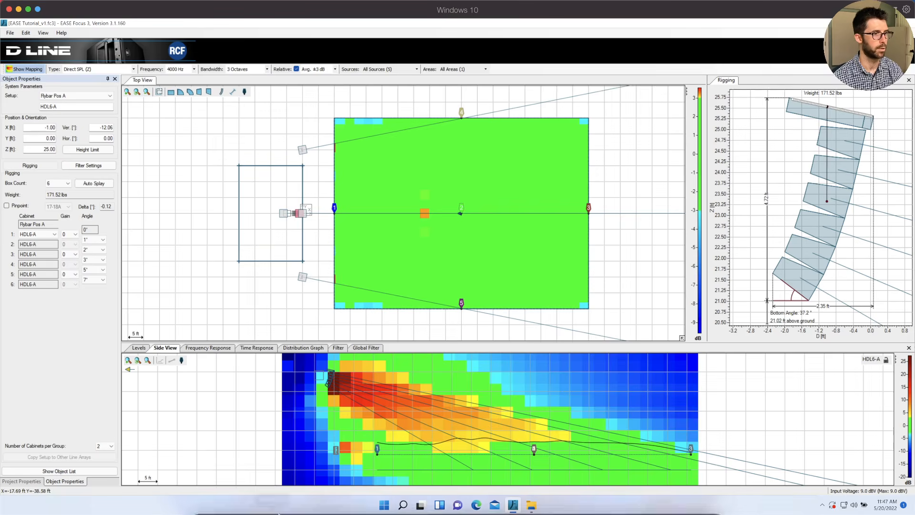
Switch to the Desktop folder in Finder, preview asdf.jpg, and close the preview and the folder window
{"action": "mouse_move", "coordinate": [287, 511]}
{"action": "left_click", "coordinate": [208, 493]}
{"action": "key", "text": "shift+super+d"}
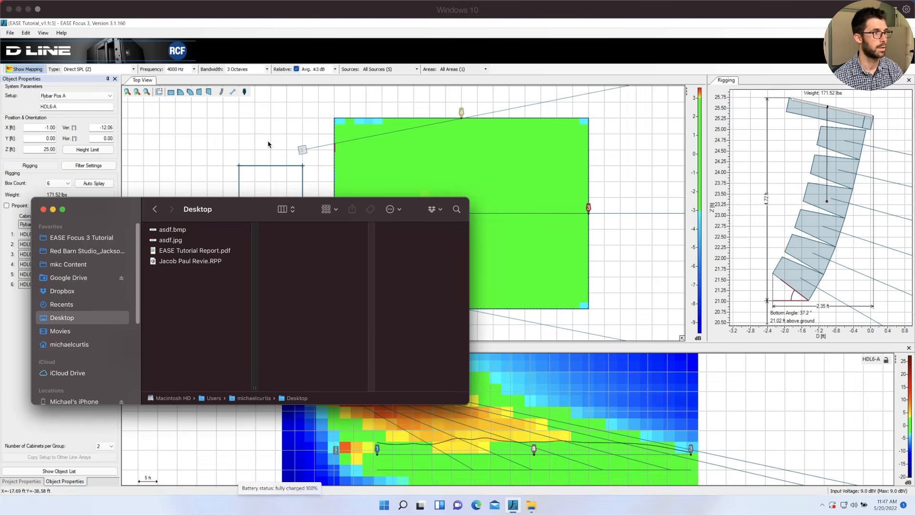
{"action": "key", "text": "Down"}
{"action": "key", "text": "Down"}
{"action": "key", "text": "space"}
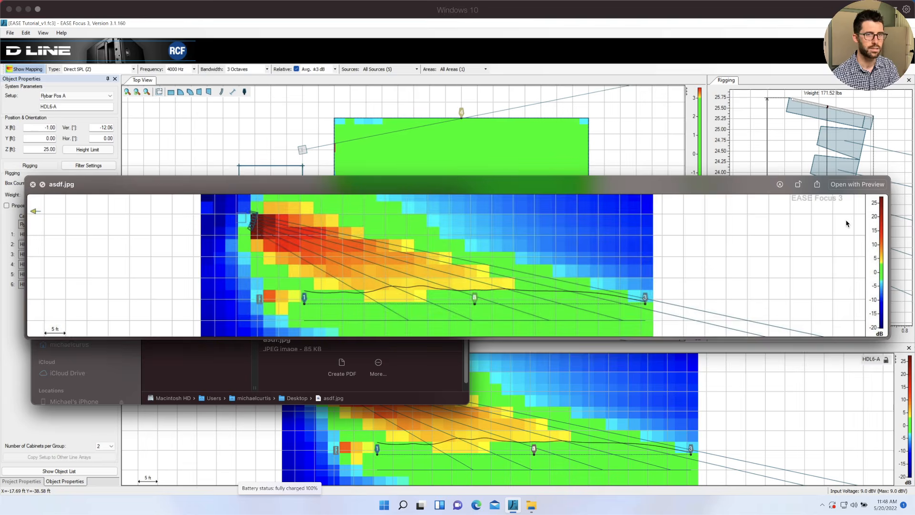
{"action": "key", "text": "space"}
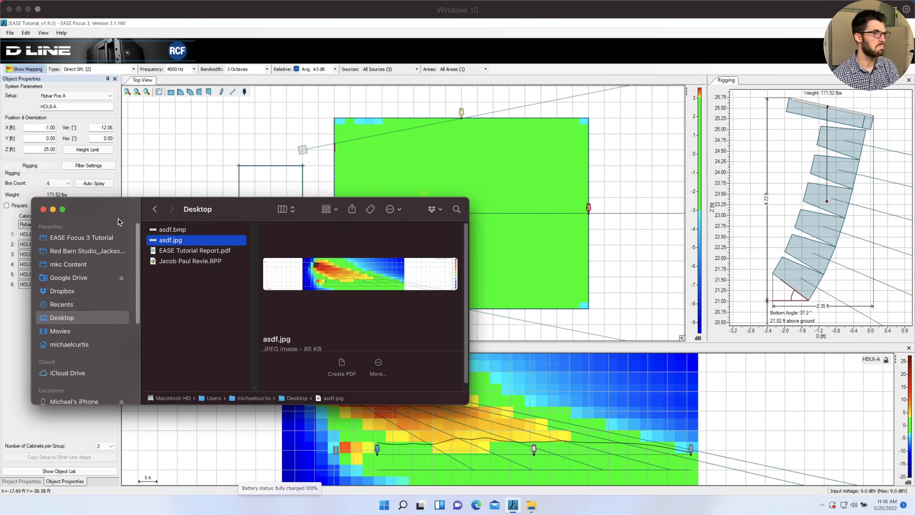
{"action": "key", "text": "super+w"}
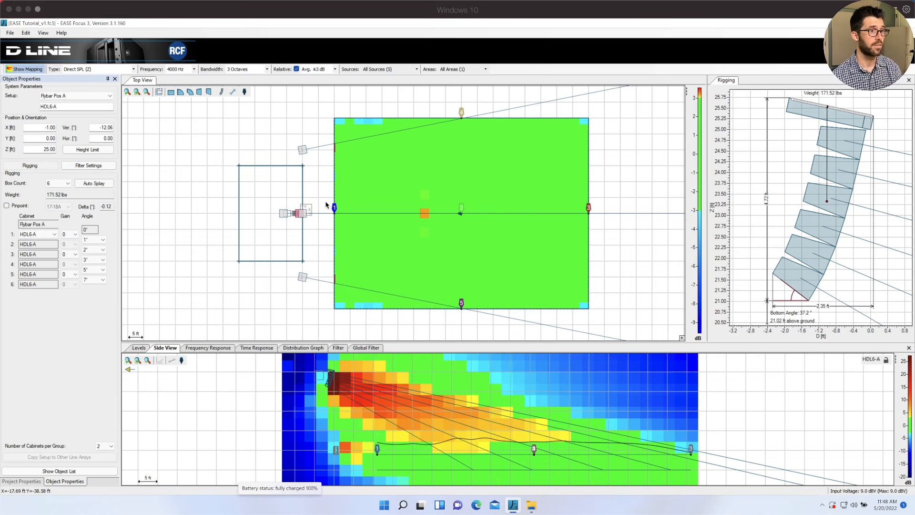
Turn off the SPL mapping display in the Top View and Side View
{"action": "left_click", "coordinate": [41, 70]}
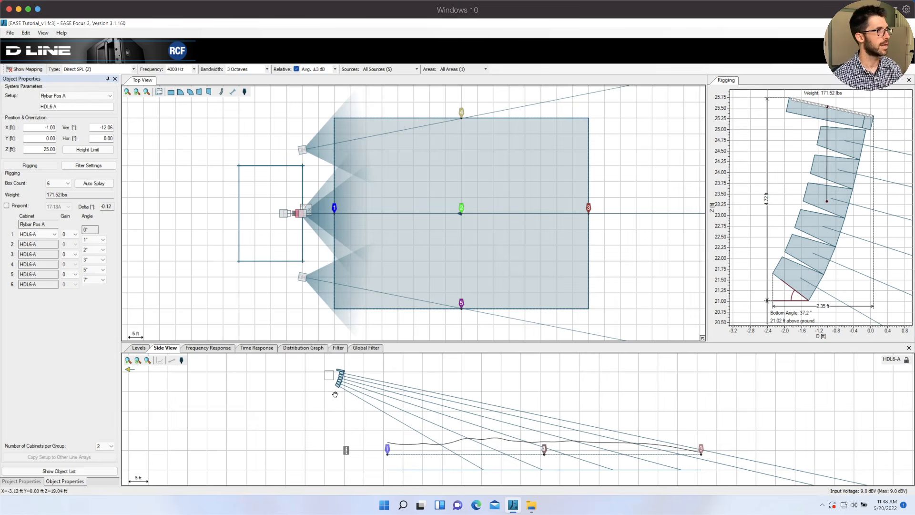
{"action": "left_click", "coordinate": [88, 329]}
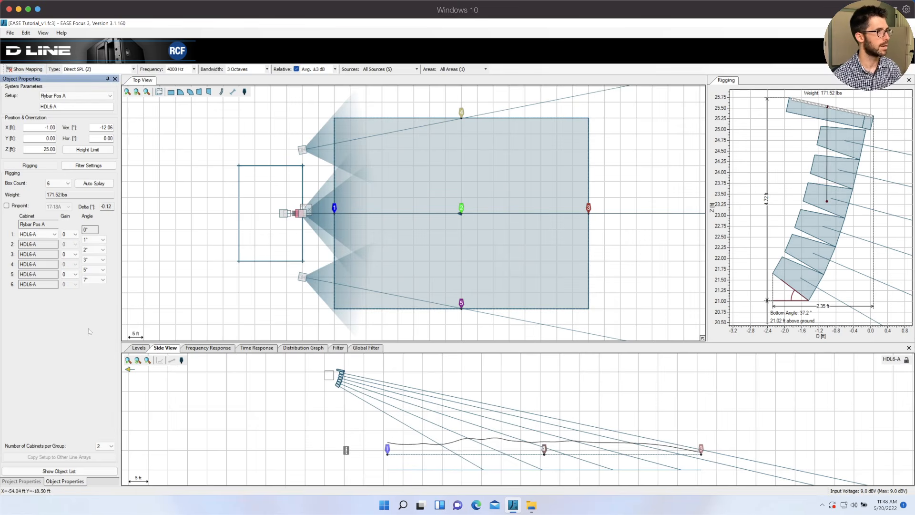
Examine the HDL6-A array's box count choices and the HF FLAT and HF BOOST input configurations in its filter settings
{"action": "left_click", "coordinate": [68, 183]}
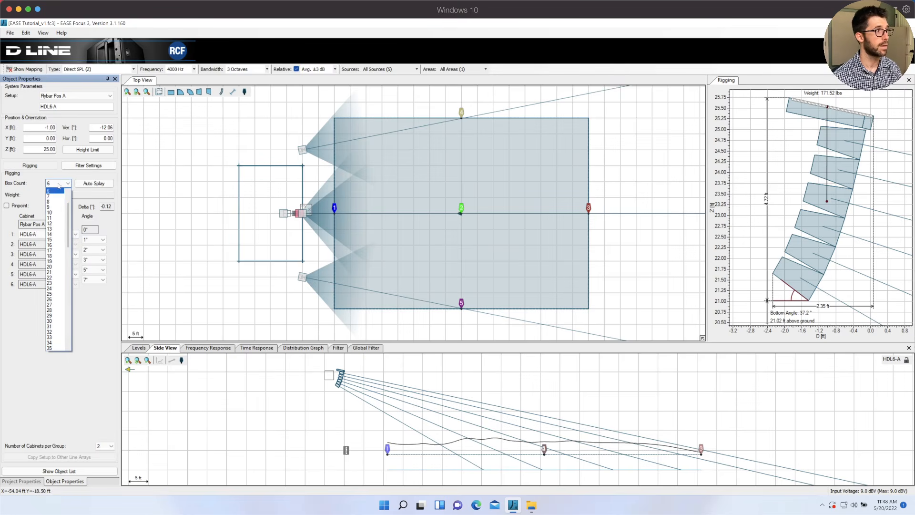
{"action": "left_click", "coordinate": [62, 191]}
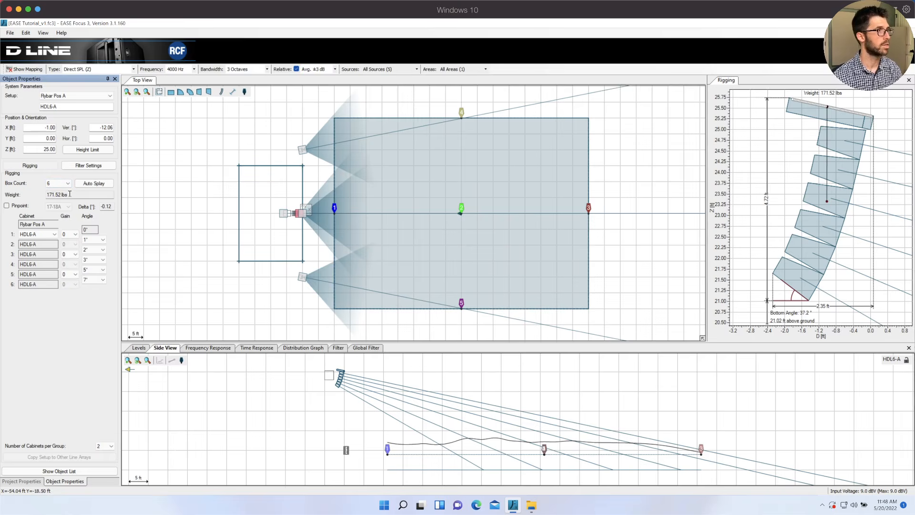
{"action": "left_click", "coordinate": [85, 165]}
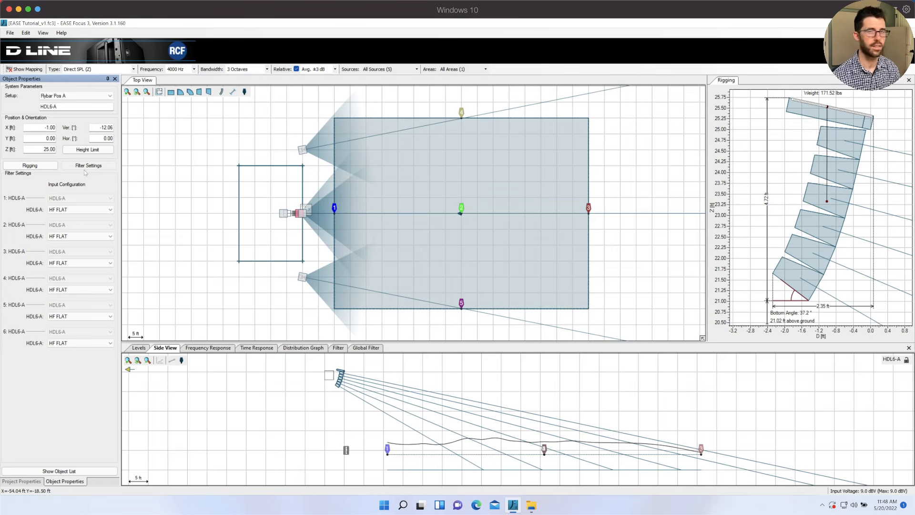
{"action": "left_click", "coordinate": [83, 212]}
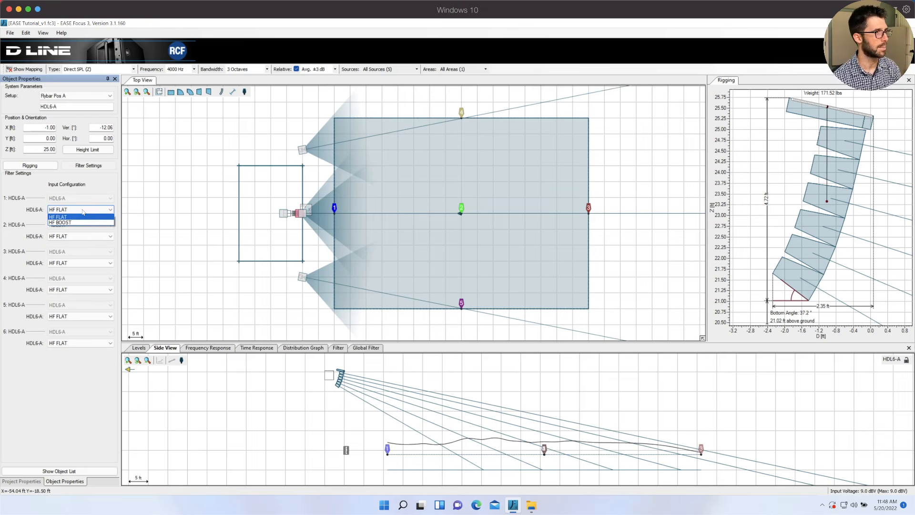
{"action": "left_click", "coordinate": [83, 212]}
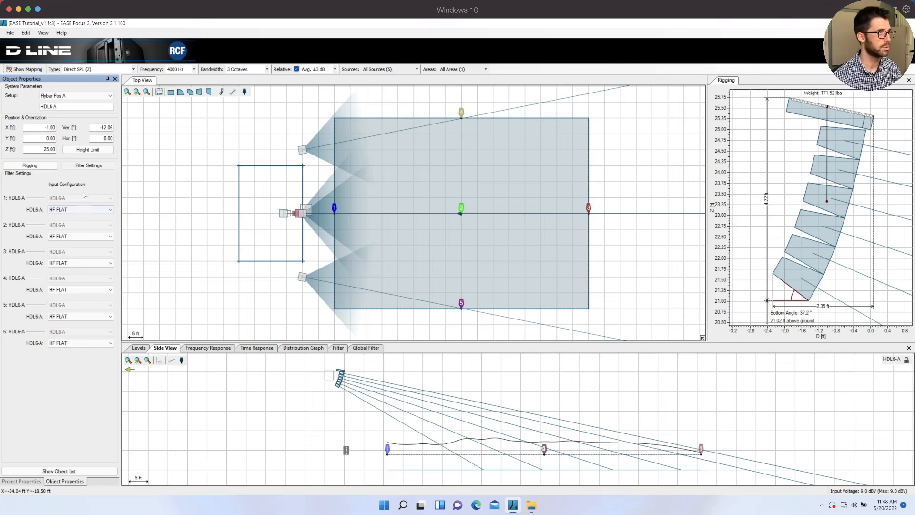
{"action": "left_click", "coordinate": [43, 166]}
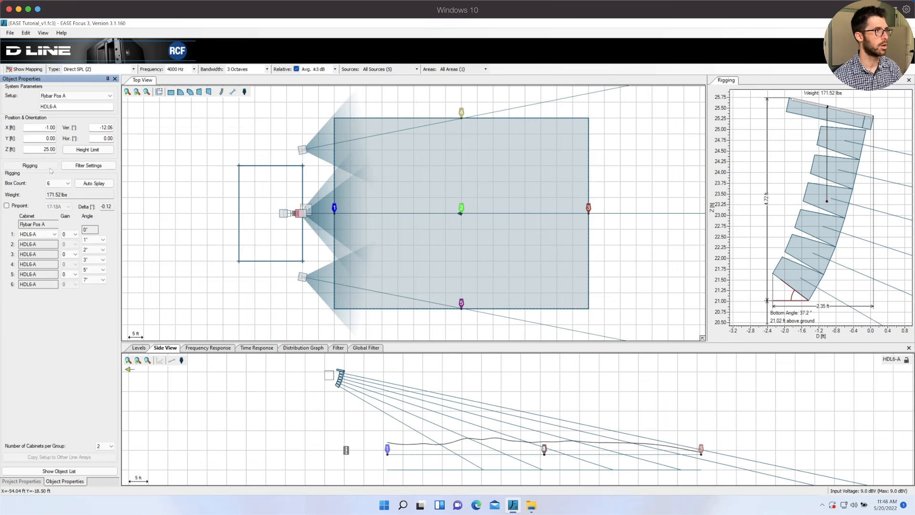
Examine the available splay angles, gain values and cabinet types for the first HDL6-A box in the array's rigging settings
{"action": "left_click", "coordinate": [103, 240]}
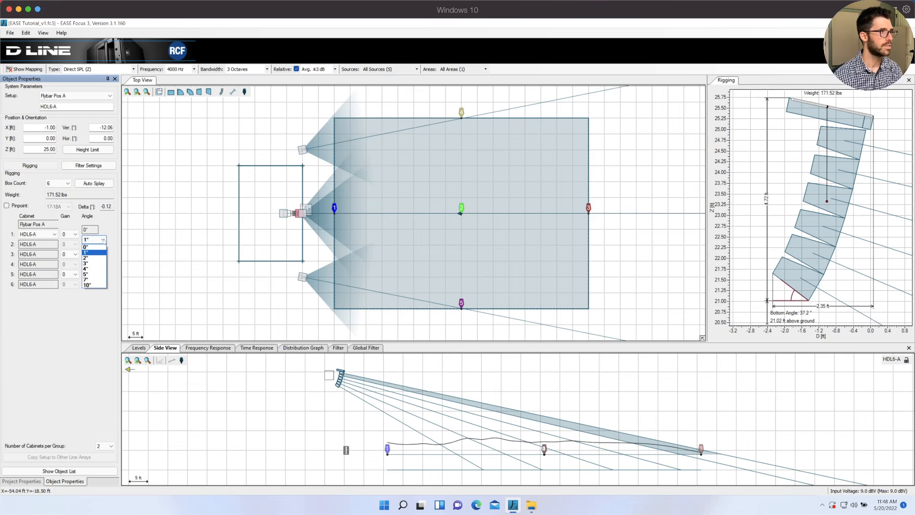
{"action": "left_click", "coordinate": [102, 240]}
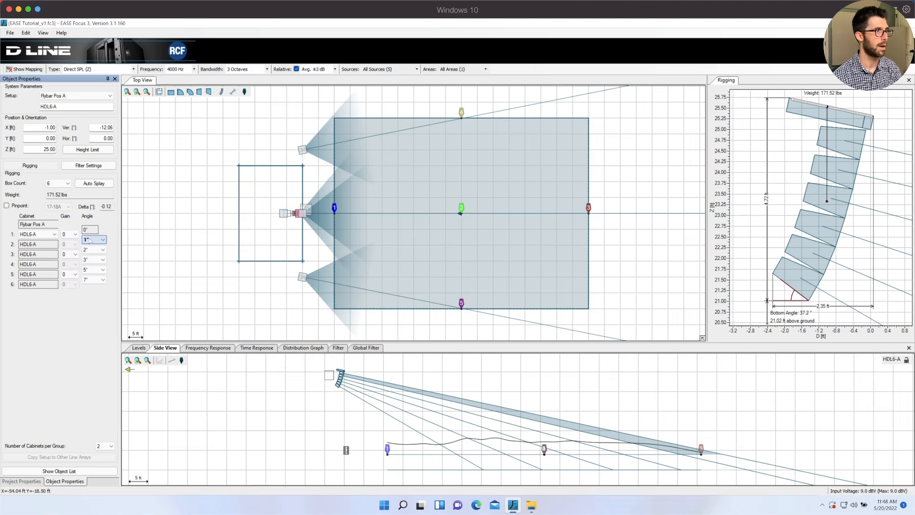
{"action": "left_click", "coordinate": [74, 234]}
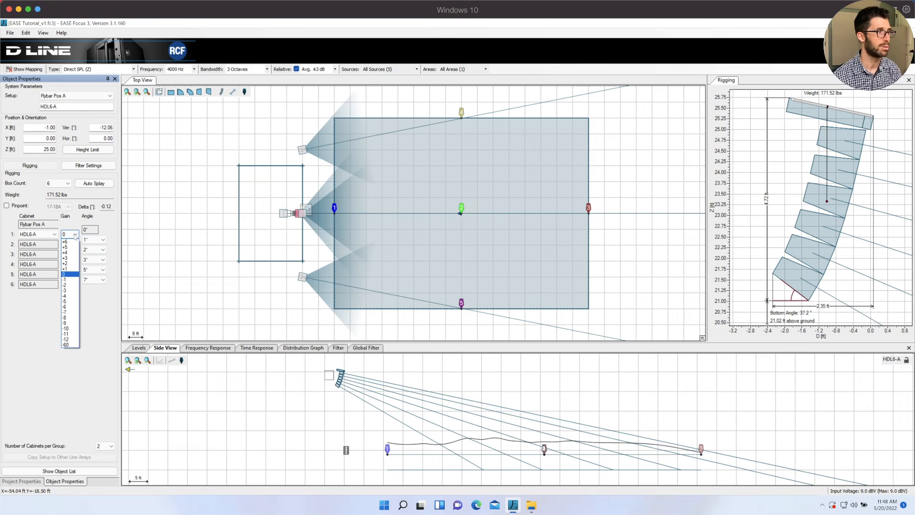
{"action": "left_click", "coordinate": [75, 235]}
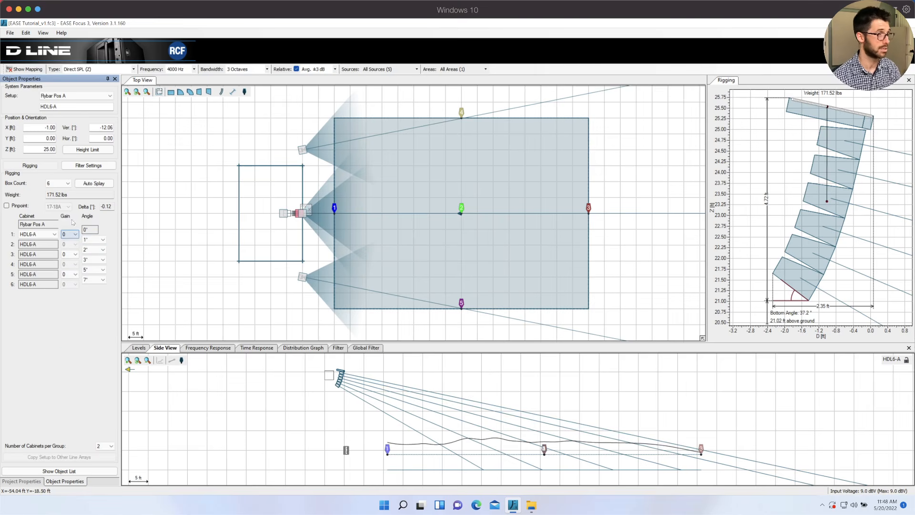
{"action": "left_click", "coordinate": [54, 234]}
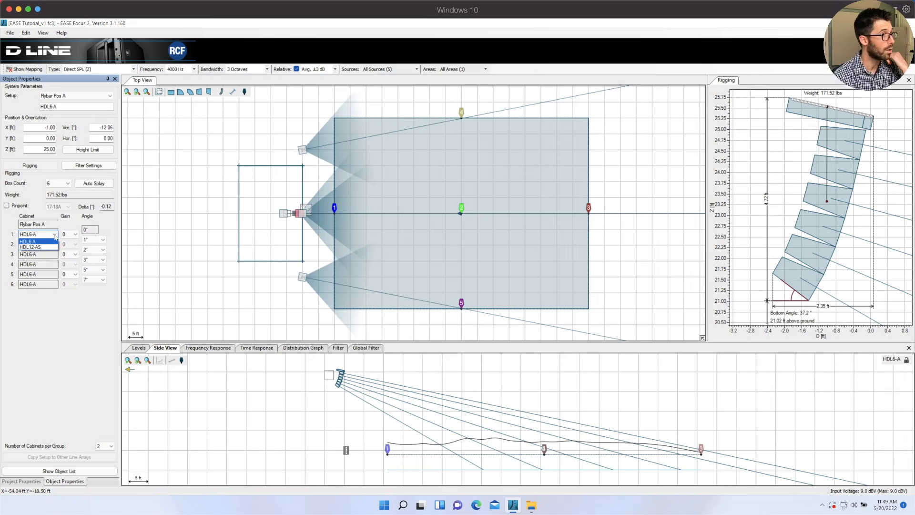
{"action": "left_click", "coordinate": [55, 236]}
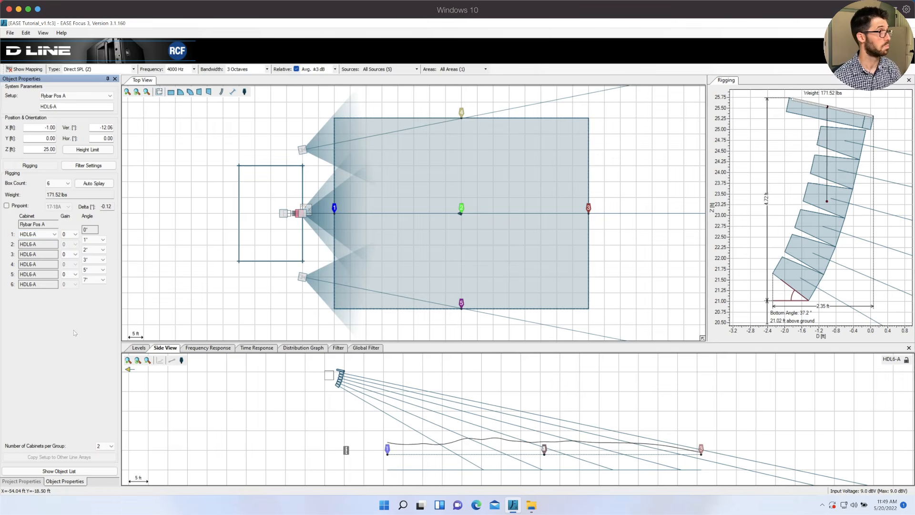
Select the K12.2 R loudspeaker and view the Time Response at Receiver 1
{"action": "left_click", "coordinate": [302, 151]}
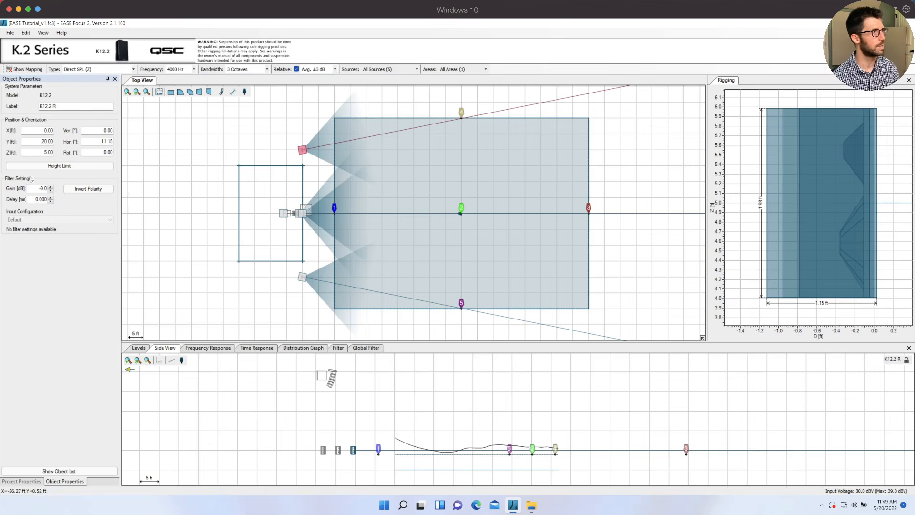
{"action": "left_click", "coordinate": [71, 275]}
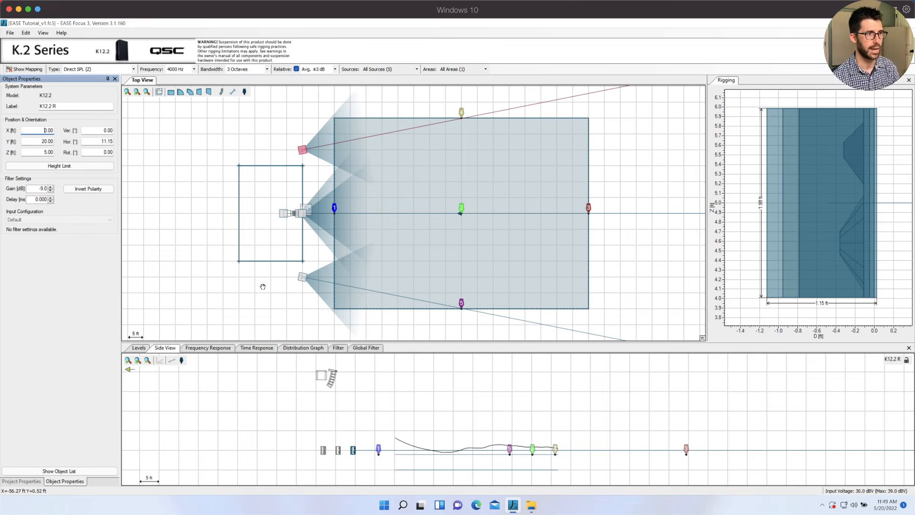
{"action": "left_click", "coordinate": [269, 348]}
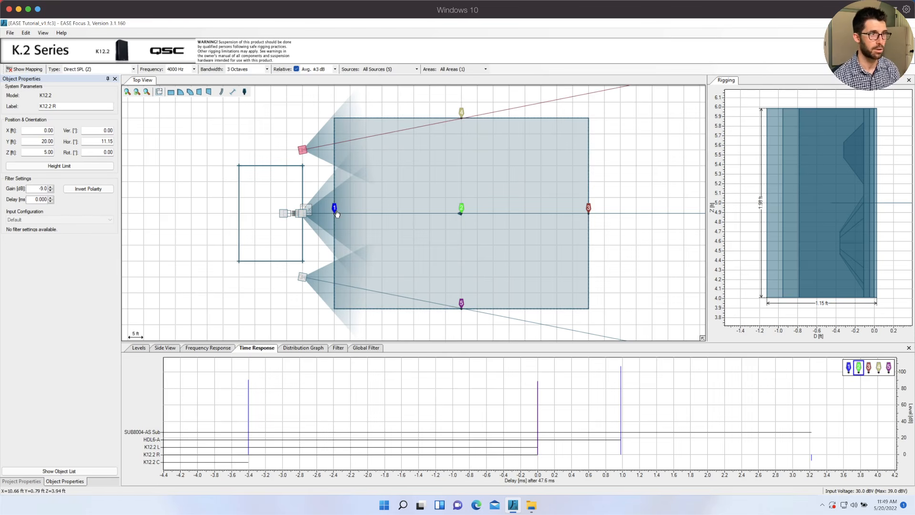
{"action": "left_click", "coordinate": [847, 367]}
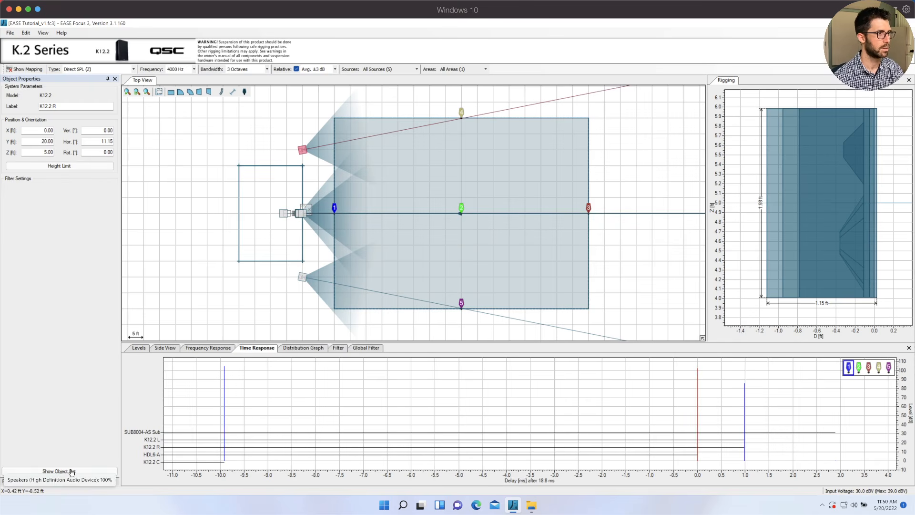
Select the K12.2 C source from the object list and set its delay to 10 ms
{"action": "left_click", "coordinate": [72, 472]}
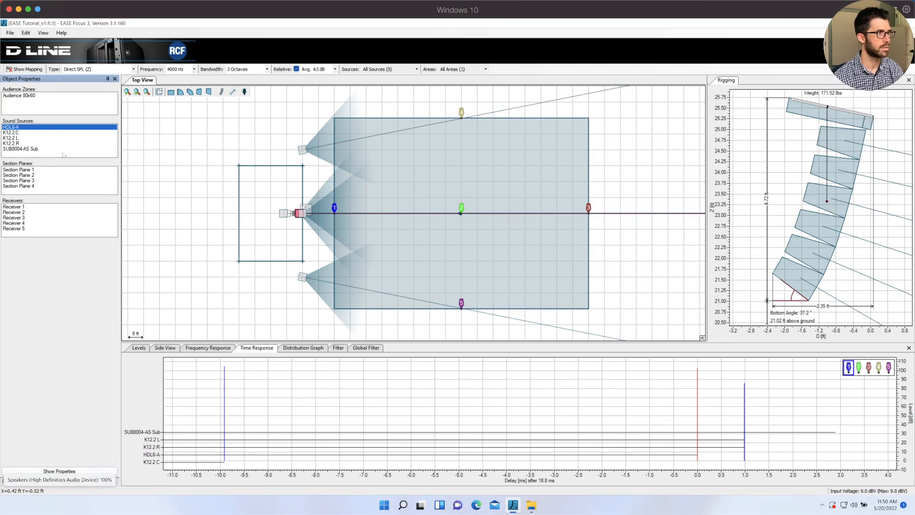
{"action": "left_click", "coordinate": [33, 132]}
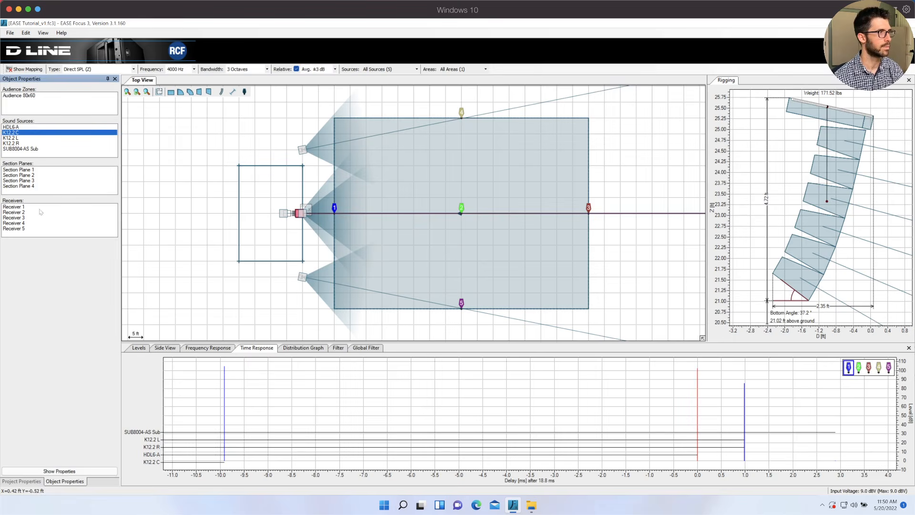
{"action": "left_click", "coordinate": [54, 471]}
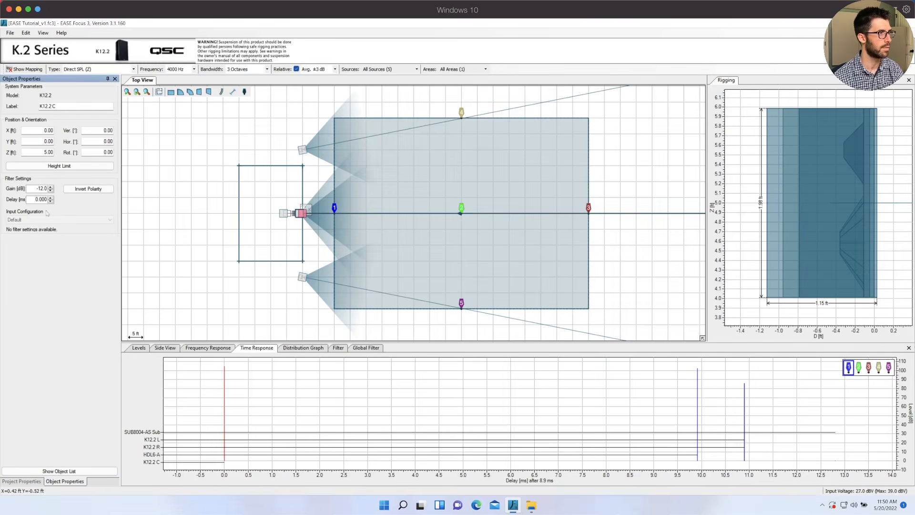
{"action": "left_click", "coordinate": [34, 199]}
{"action": "type", "text": "10"}
{"action": "key", "text": "Return"}
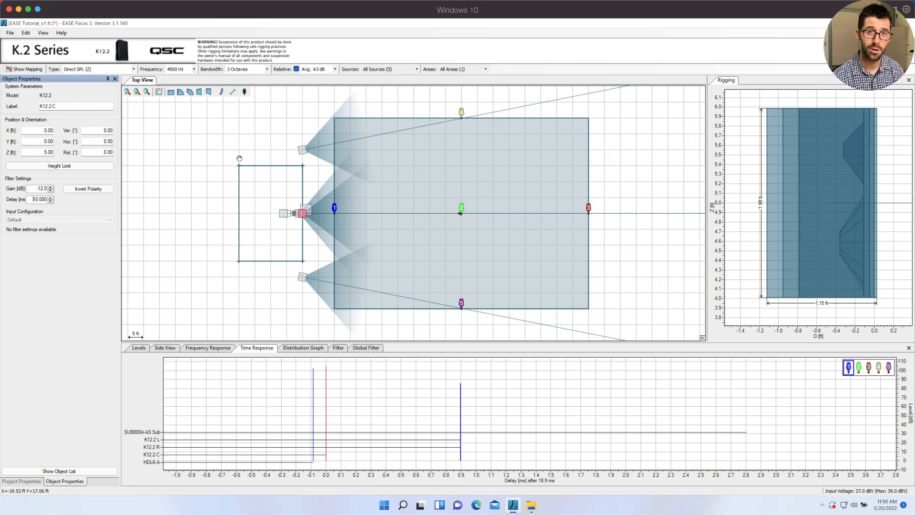
Create a new project without saving the changes to EASE Tutorial_v1.fc3
{"action": "left_click", "coordinate": [26, 32]}
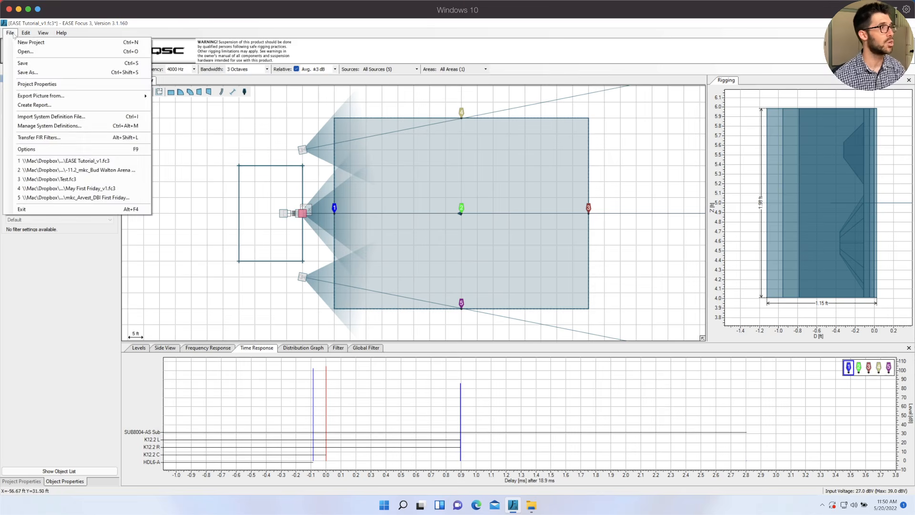
{"action": "left_click", "coordinate": [22, 42]}
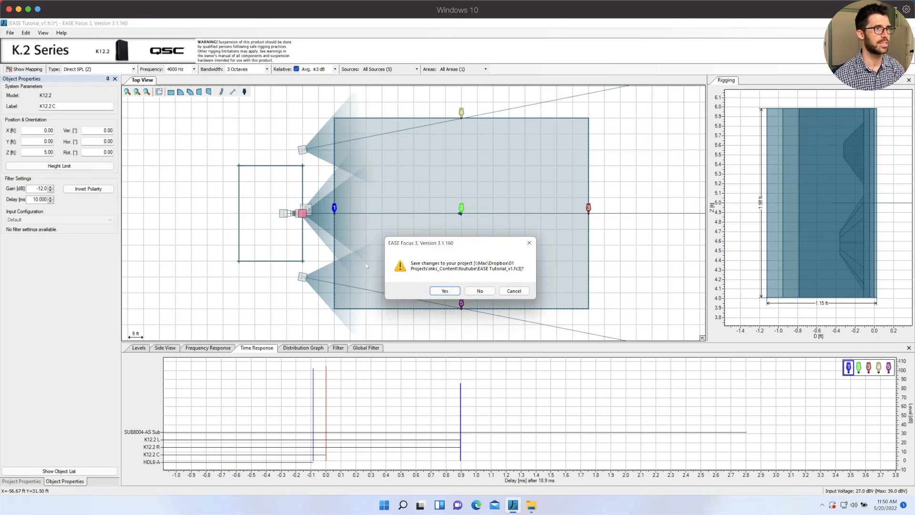
{"action": "left_click", "coordinate": [477, 291]}
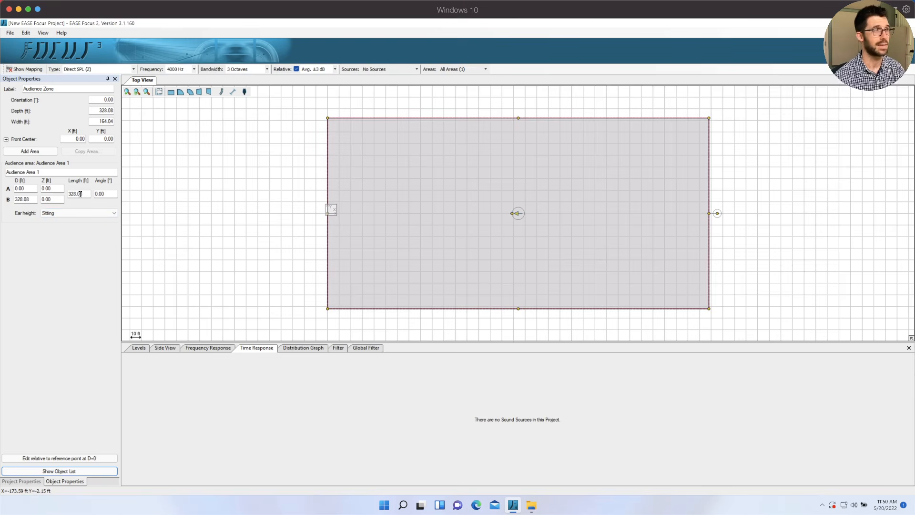
Set the default audience zone's depth to 80 ft and width to 60 ft, and fit it in the Top View
{"action": "double_click", "coordinate": [98, 110]}
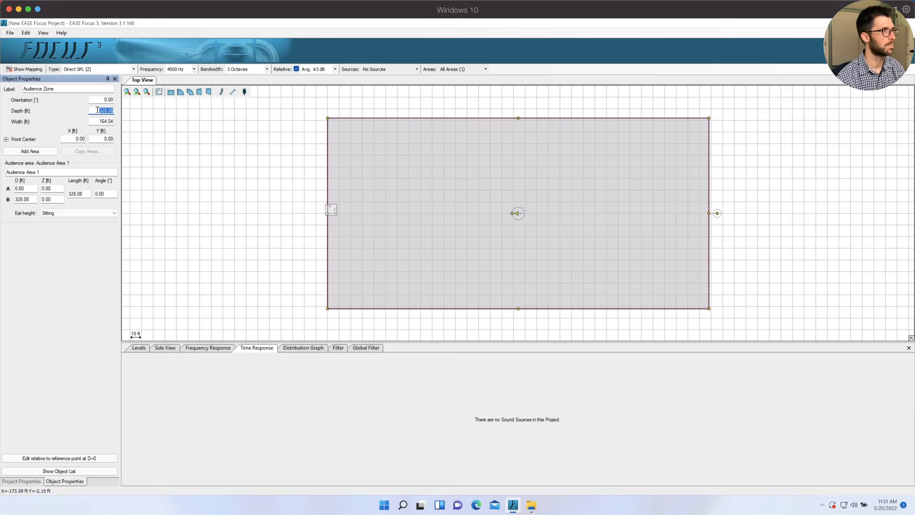
{"action": "type", "text": "80"}
{"action": "key", "text": "Return"}
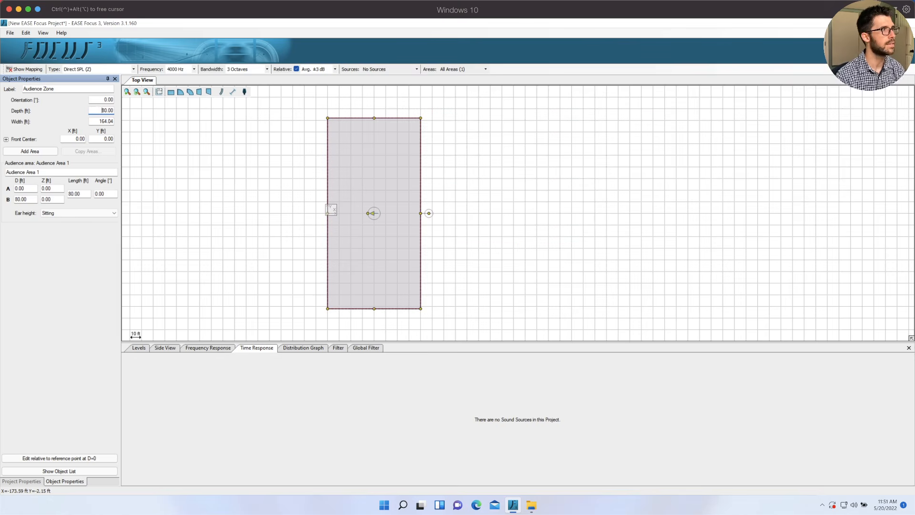
{"action": "double_click", "coordinate": [97, 119]}
{"action": "type", "text": "60"}
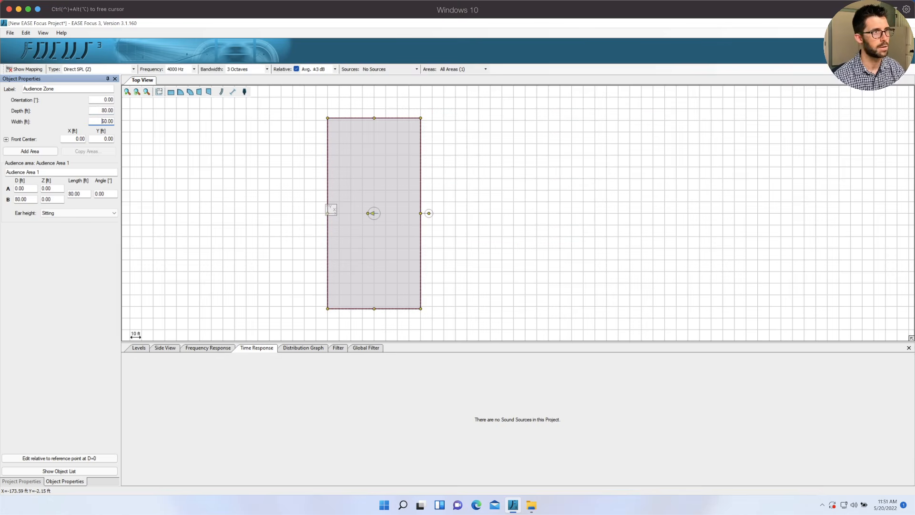
{"action": "key", "text": "Return"}
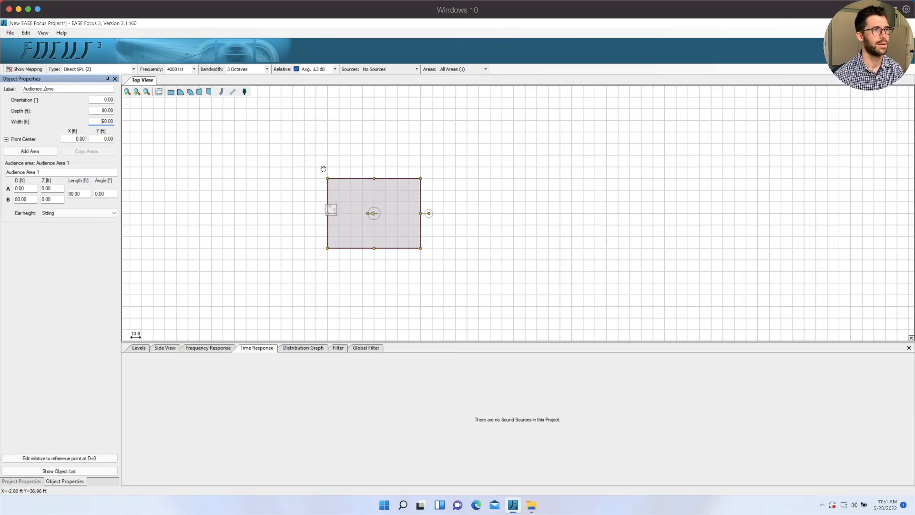
{"action": "left_click", "coordinate": [136, 92]}
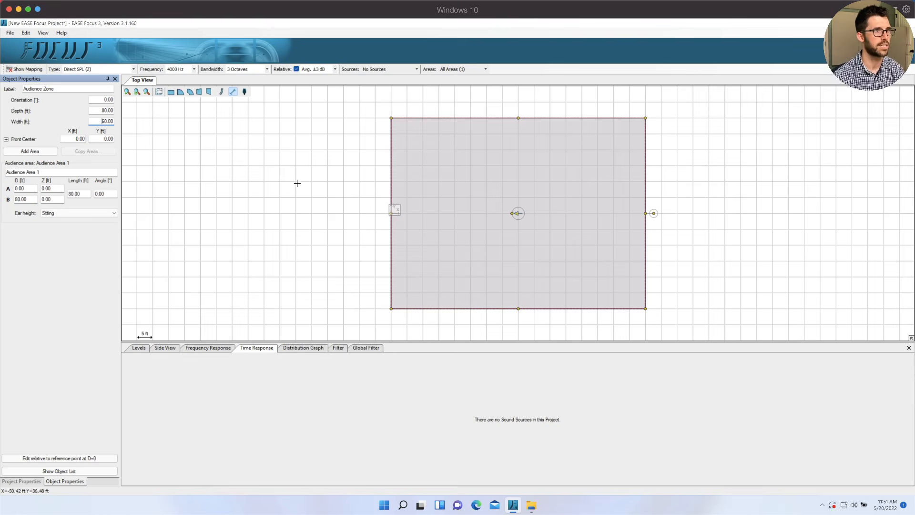
Outline a stage 20 ft deep and 30 ft wide with four section planes, spanning X -30 to -10 ft and Y 15 to -15 ft
{"action": "left_click_drag", "start_coordinate": [296, 167], "coordinate": [295, 261]}
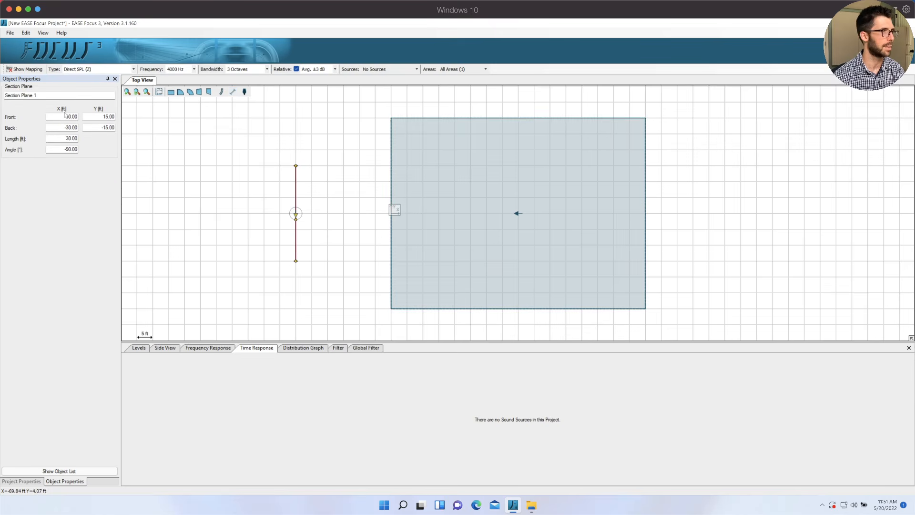
{"action": "left_click", "coordinate": [235, 93]}
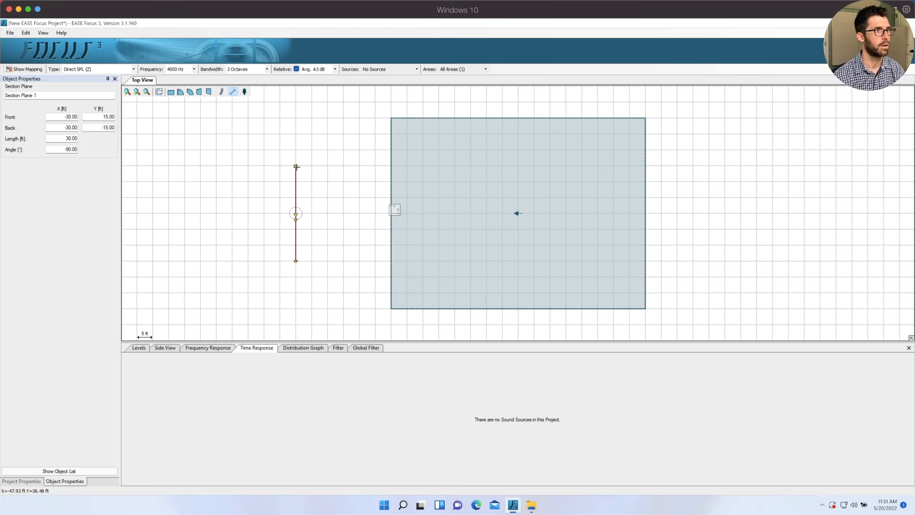
{"action": "left_click_drag", "start_coordinate": [295, 166], "coordinate": [359, 165]}
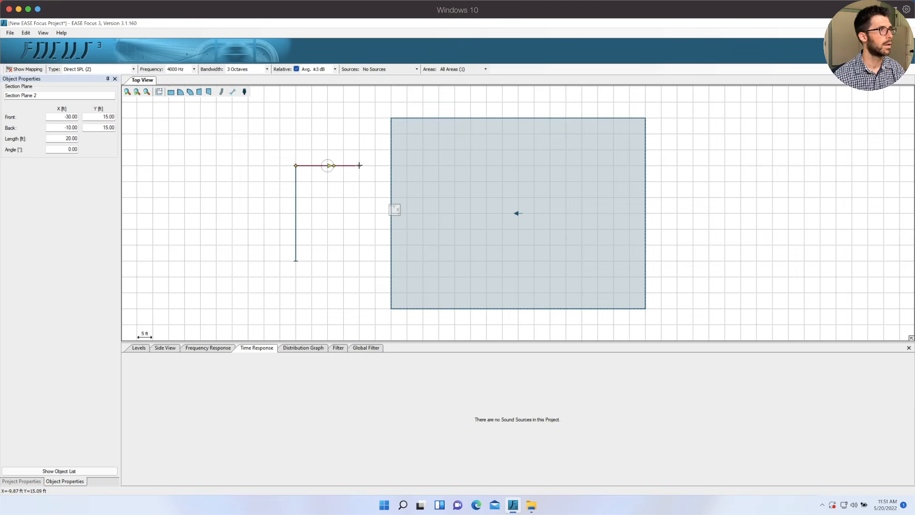
{"action": "left_click", "coordinate": [233, 92]}
{"action": "mouse_move", "coordinate": [359, 165]}
{"action": "left_mouse_down"}
{"action": "mouse_move", "coordinate": [359, 262]}
{"action": "mouse_move", "coordinate": [295, 260]}
{"action": "left_mouse_up"}
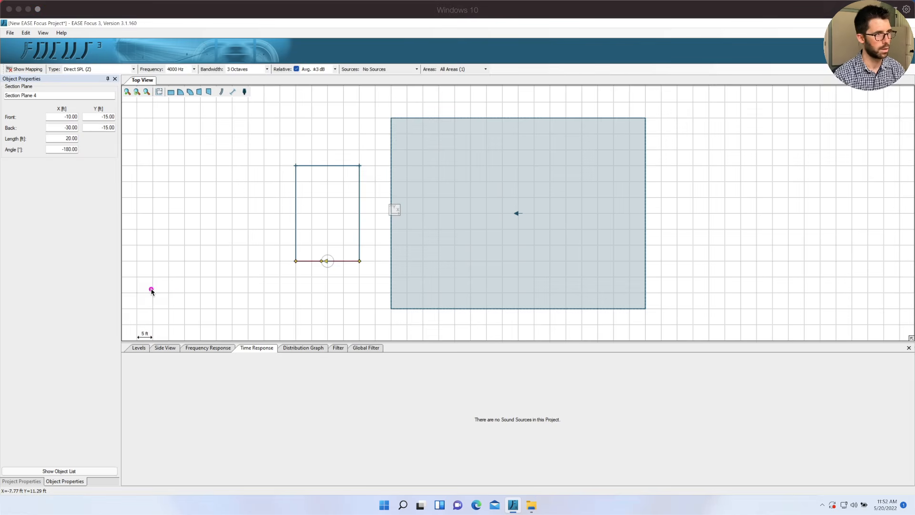
{"action": "left_click_drag", "start_coordinate": [129, 314], "coordinate": [159, 353]}
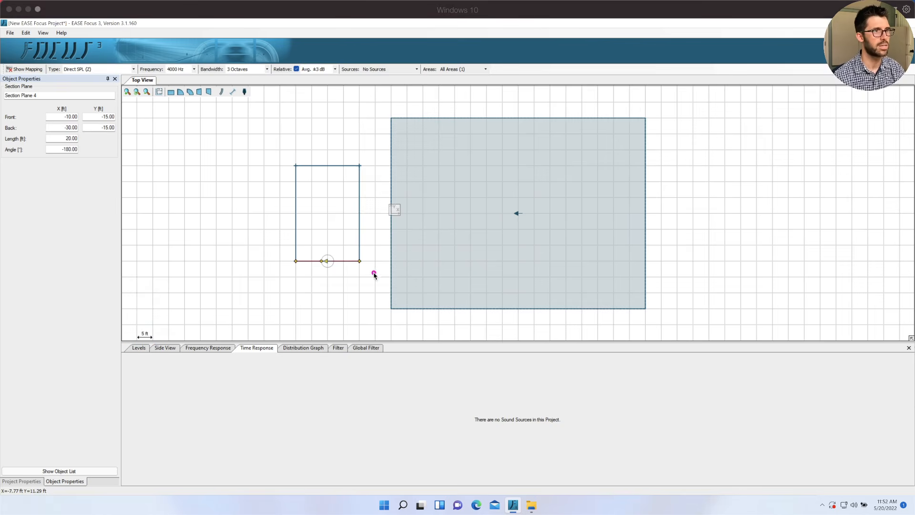
{"action": "left_click_drag", "start_coordinate": [359, 214], "coordinate": [388, 216]}
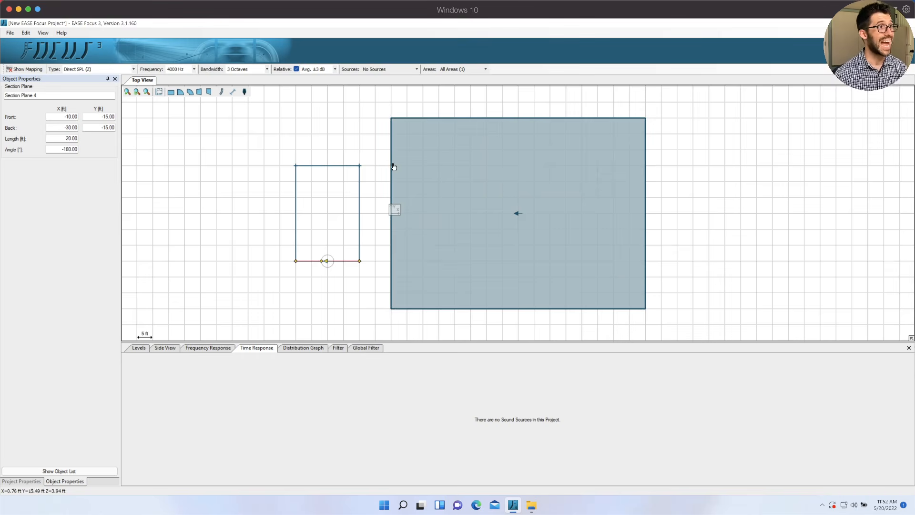
Insert an RCF D LINE HDL6-A line array at the stage's front center, X -10 ft, Y 0 ft, facing the audience
{"action": "left_click", "coordinate": [221, 92]}
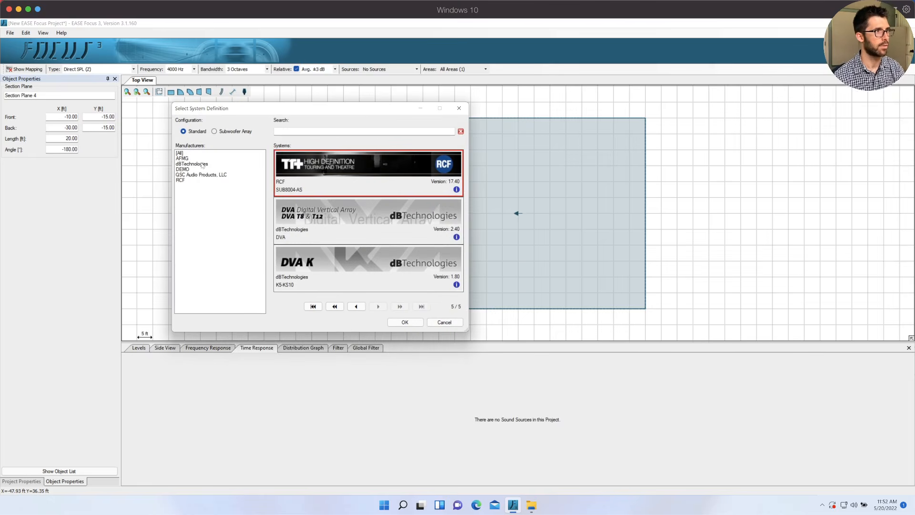
{"action": "left_click", "coordinate": [193, 180]}
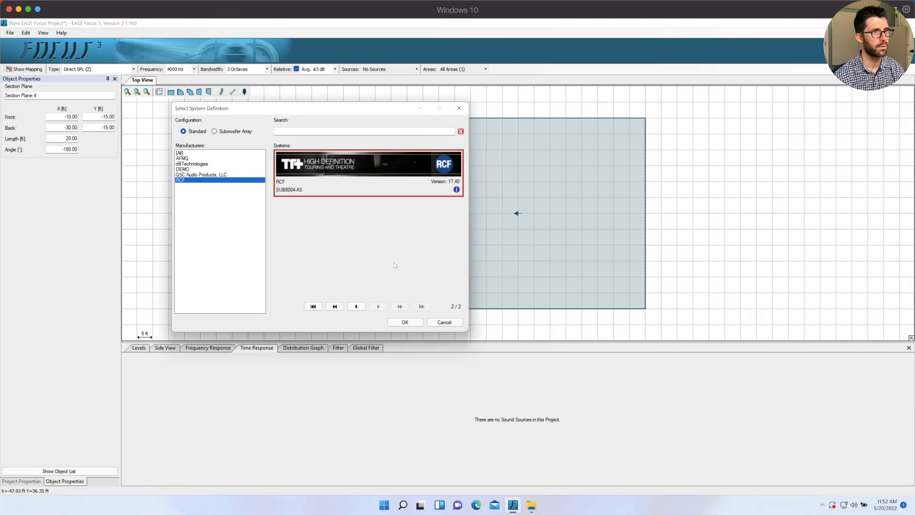
{"action": "left_click", "coordinate": [360, 210]}
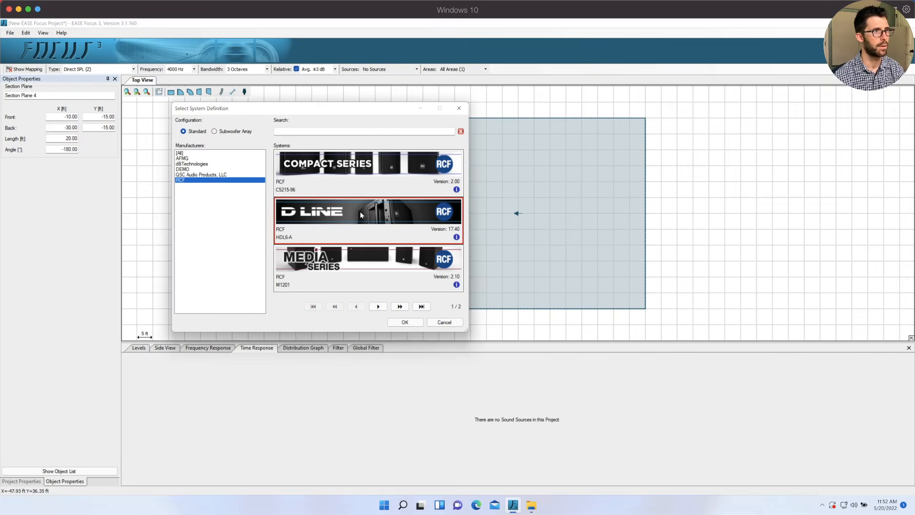
{"action": "left_click", "coordinate": [404, 322]}
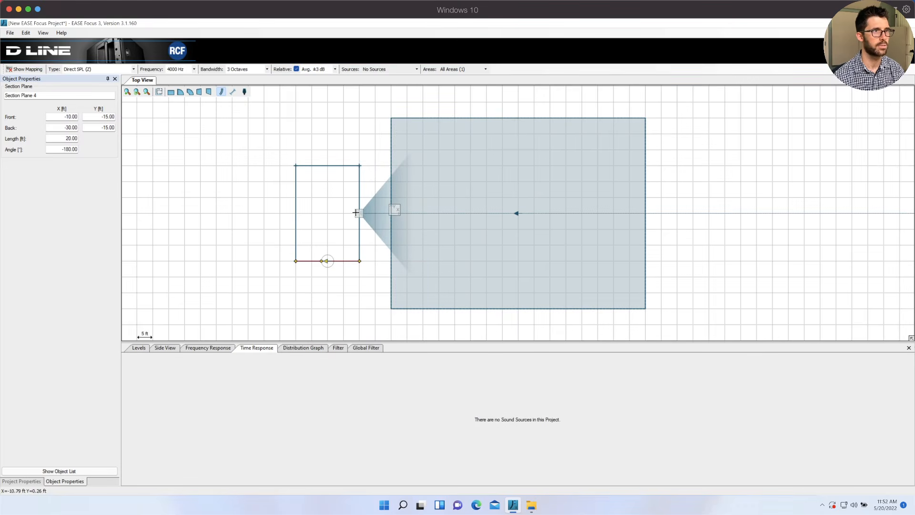
{"action": "left_click", "coordinate": [357, 212]}
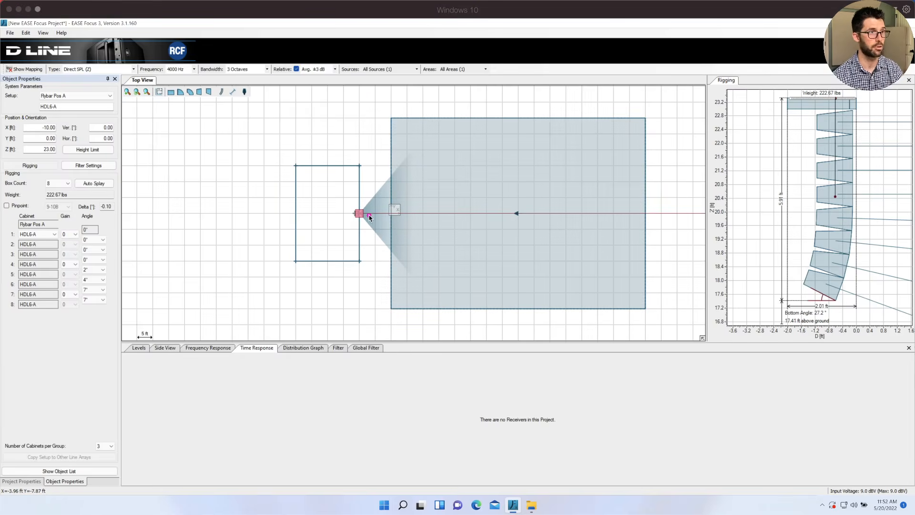
{"action": "mouse_move", "coordinate": [363, 213]}
{"action": "left_mouse_down"}
{"action": "mouse_move", "coordinate": [409, 157]}
{"action": "mouse_move", "coordinate": [382, 250]}
{"action": "mouse_move", "coordinate": [413, 273]}
{"action": "left_mouse_up"}
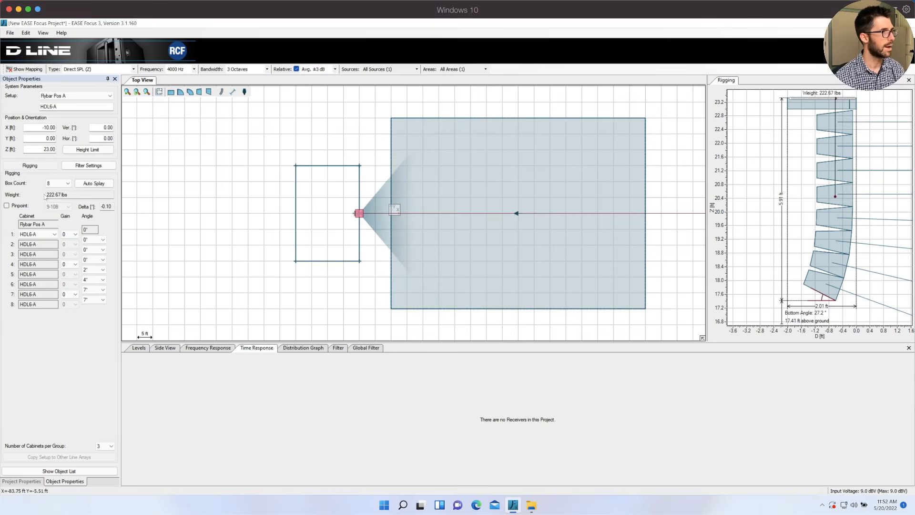
Set the HDL6-A line array to 6 boxes and its Z height to 25 ft
{"action": "left_click", "coordinate": [67, 184]}
{"action": "scroll", "coordinate": [60, 242], "scroll_direction": "down", "scroll_amount": 4}
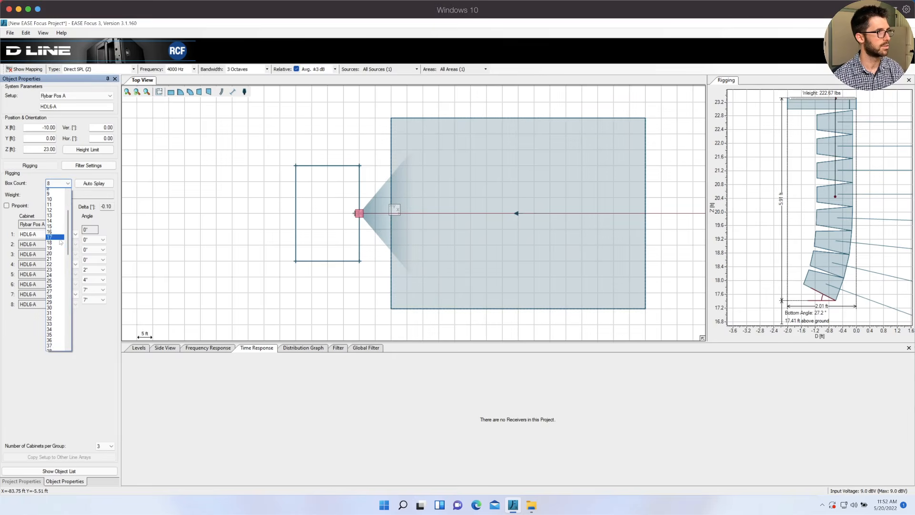
{"action": "scroll", "coordinate": [60, 243], "scroll_direction": "up", "scroll_amount": 4}
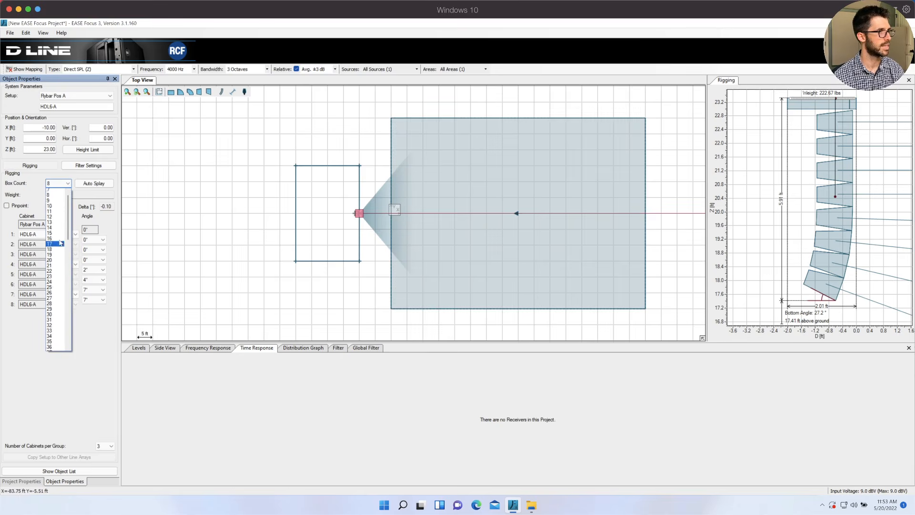
{"action": "left_click", "coordinate": [55, 218]}
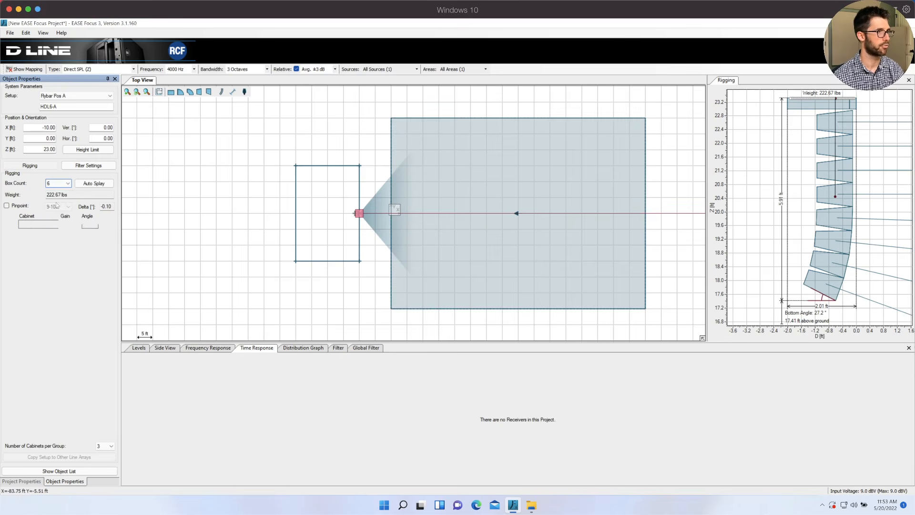
{"action": "double_click", "coordinate": [36, 148]}
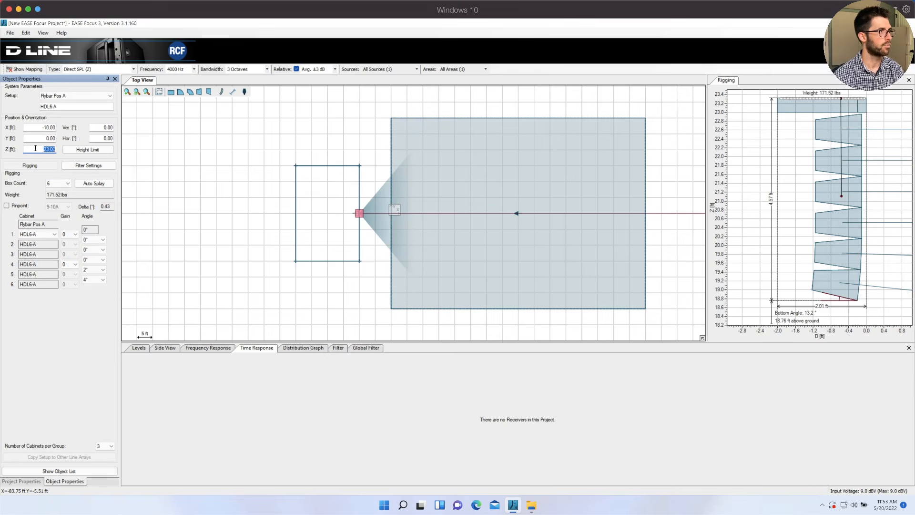
{"action": "type", "text": "25"}
{"action": "key", "text": "Return"}
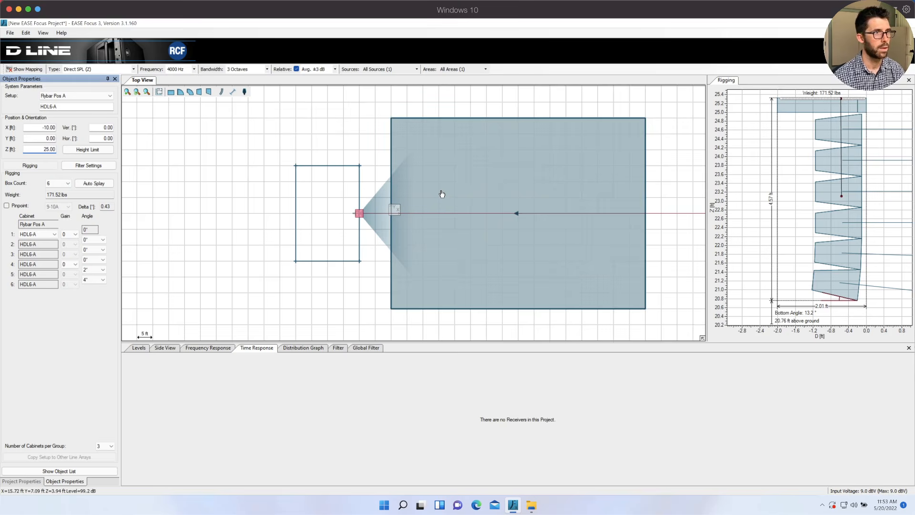
Shift the audience zone to a front center X of 10 ft and the stage's front edge to X 0, with the line array at X -1 ft
{"action": "left_click_drag", "start_coordinate": [442, 194], "coordinate": [471, 190]}
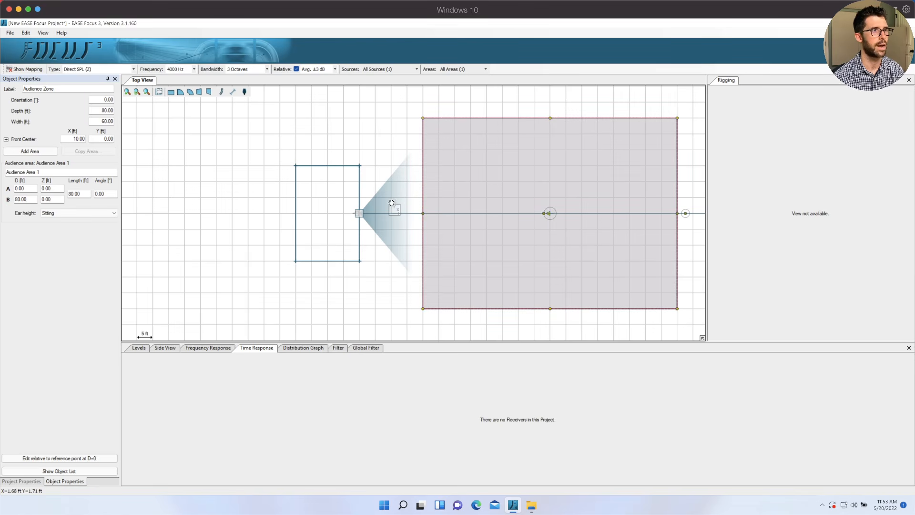
{"action": "left_click_drag", "start_coordinate": [361, 187], "coordinate": [394, 187]}
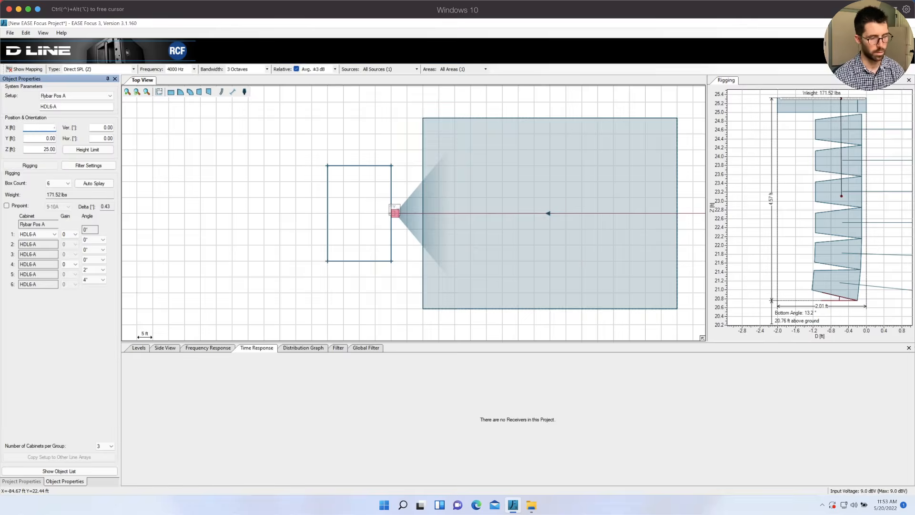
{"action": "type", "text": "-"}
{"action": "key", "text": "Return"}
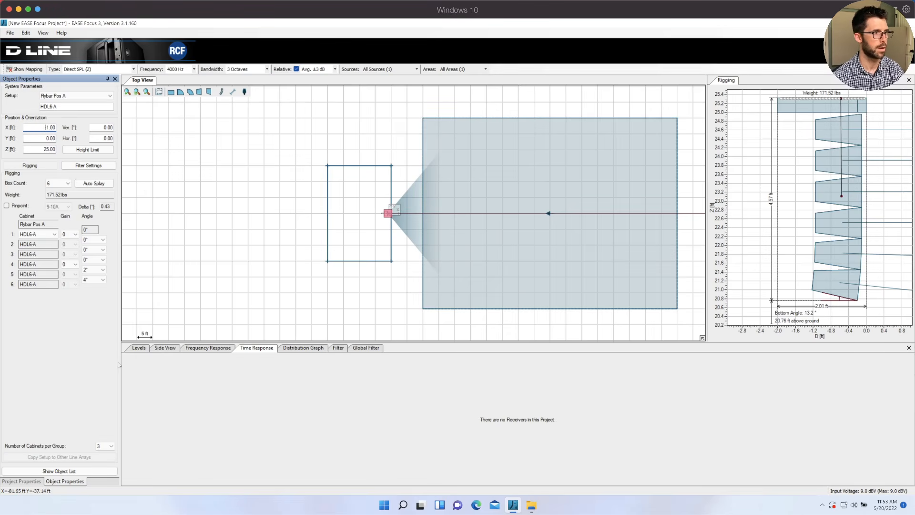
Aim the line array down to about -12.5° vertical in the Side View and set its splay angles to 1°, 2°, 3°, 5° and 7°
{"action": "left_click", "coordinate": [159, 347]}
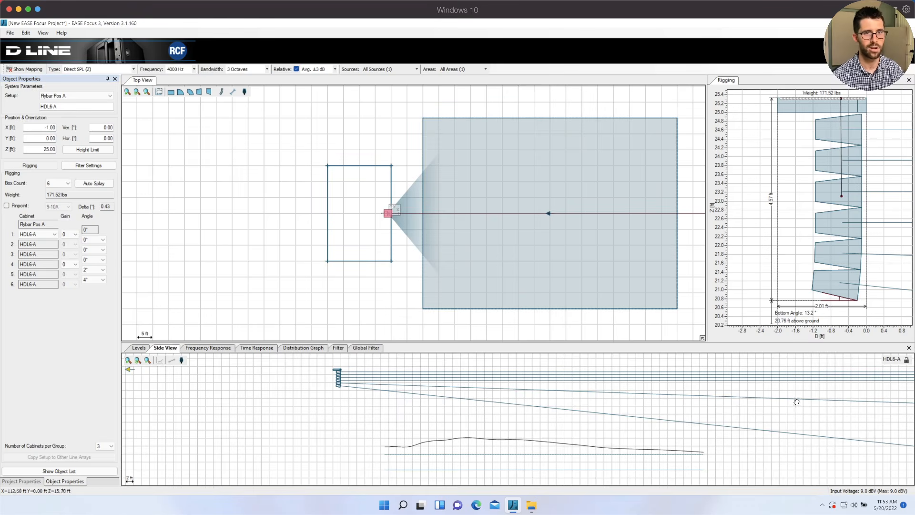
{"action": "left_click_drag", "start_coordinate": [811, 370], "coordinate": [804, 475]}
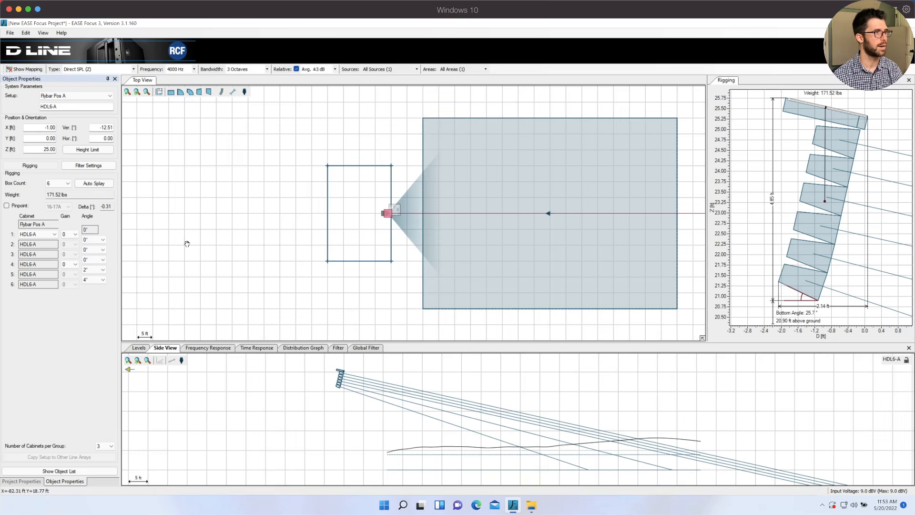
{"action": "left_click", "coordinate": [102, 239]}
{"action": "left_click", "coordinate": [103, 252]}
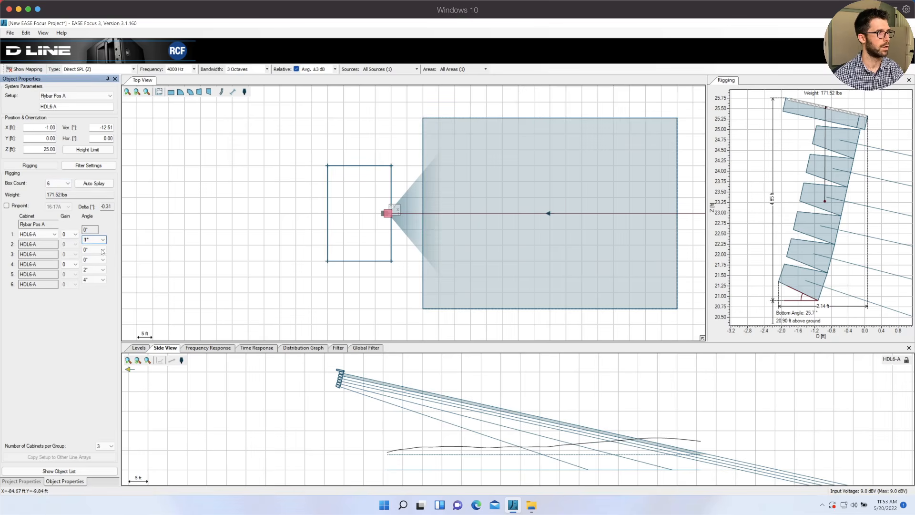
{"action": "left_click", "coordinate": [102, 250]}
{"action": "left_click", "coordinate": [95, 267]}
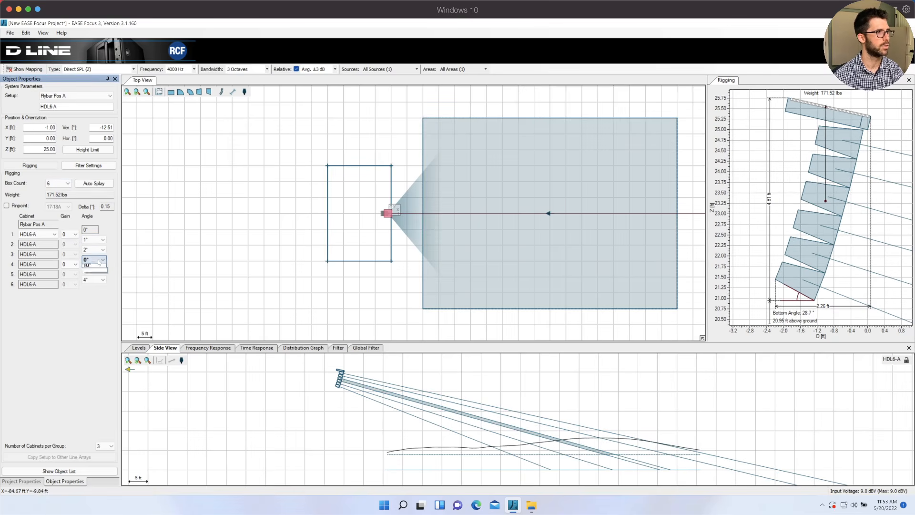
{"action": "left_click", "coordinate": [103, 259]}
{"action": "left_click", "coordinate": [95, 282]}
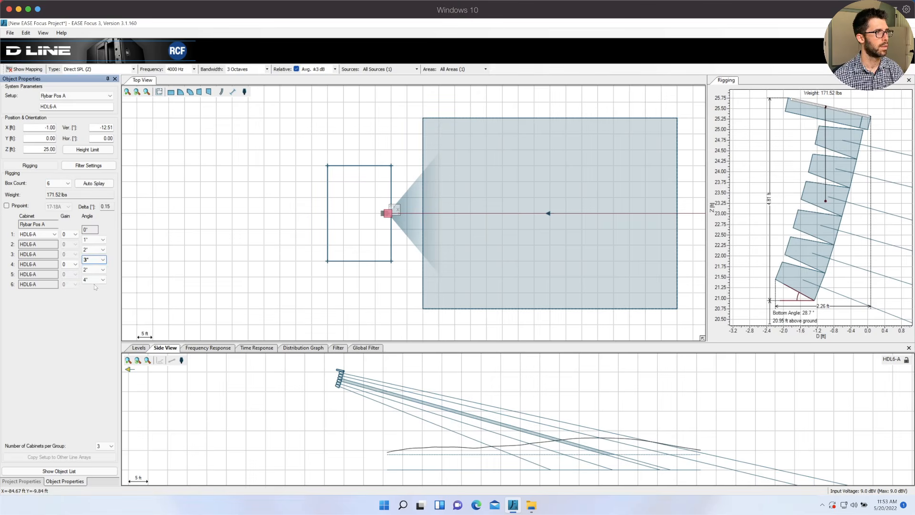
{"action": "left_click", "coordinate": [102, 270]}
{"action": "left_click", "coordinate": [95, 303]}
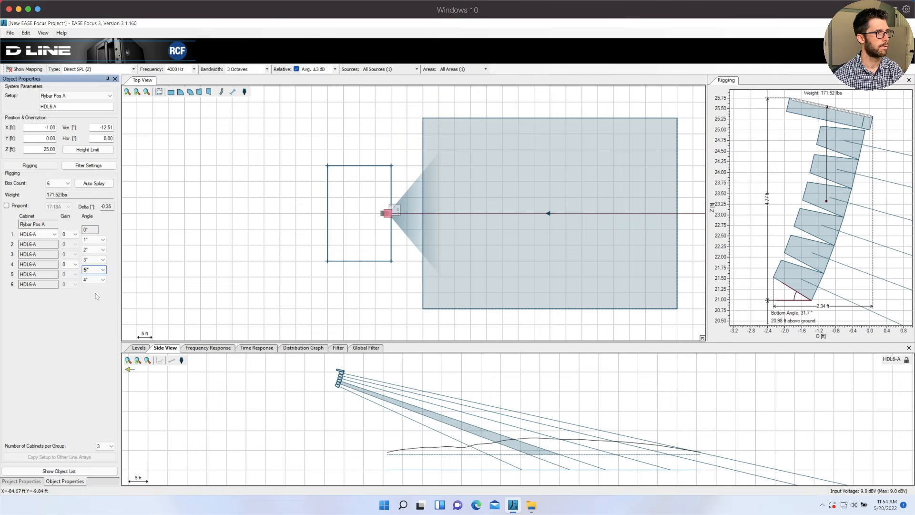
{"action": "left_click", "coordinate": [102, 279]}
{"action": "left_click", "coordinate": [90, 318]}
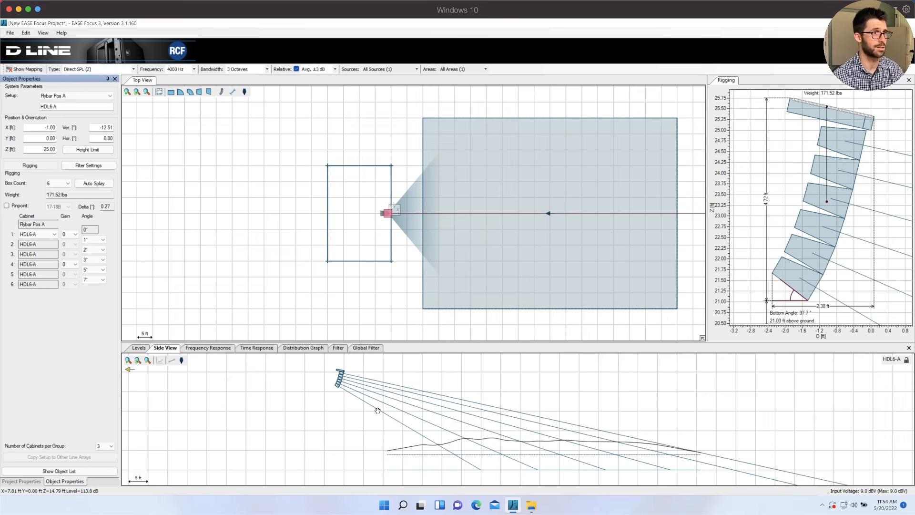
Add a QSC K12.2 loudspeaker beside the stage at X 0 ft, Y 20 ft, aimed straight toward the audience's rear
{"action": "left_click", "coordinate": [221, 92]}
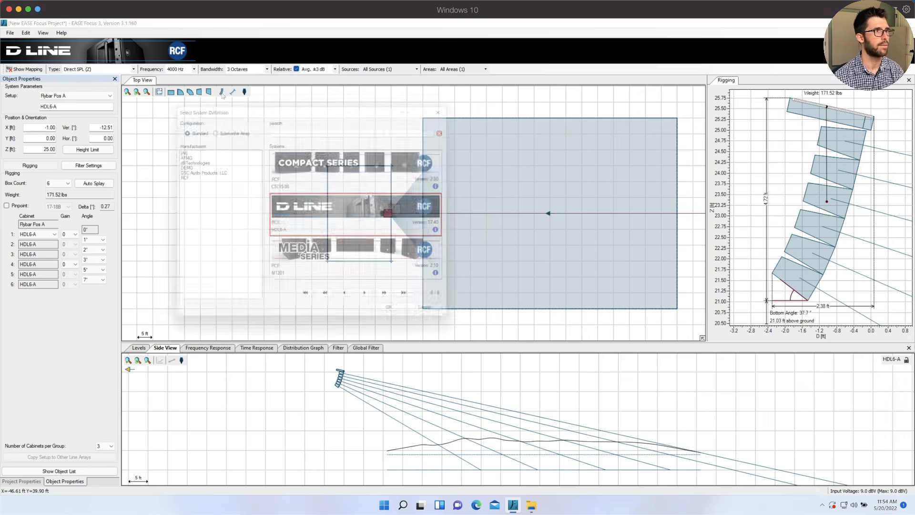
{"action": "left_click", "coordinate": [204, 174]}
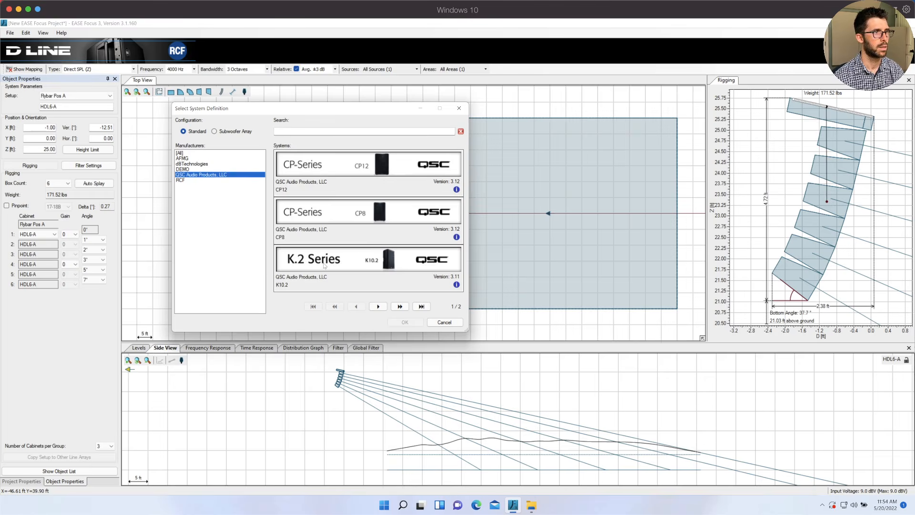
{"action": "scroll", "coordinate": [324, 265], "scroll_direction": "down", "scroll_amount": 1}
{"action": "left_click", "coordinate": [327, 172]}
{"action": "left_click", "coordinate": [390, 324]}
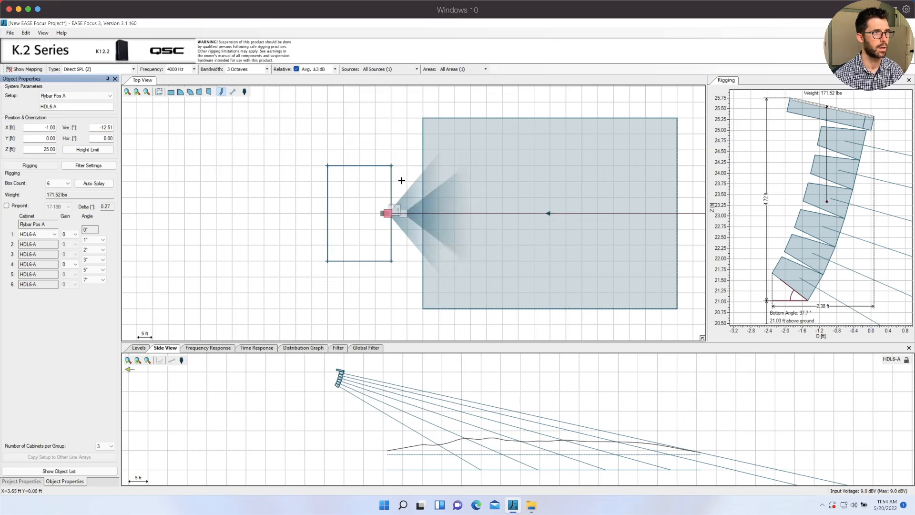
{"action": "left_click", "coordinate": [390, 148]}
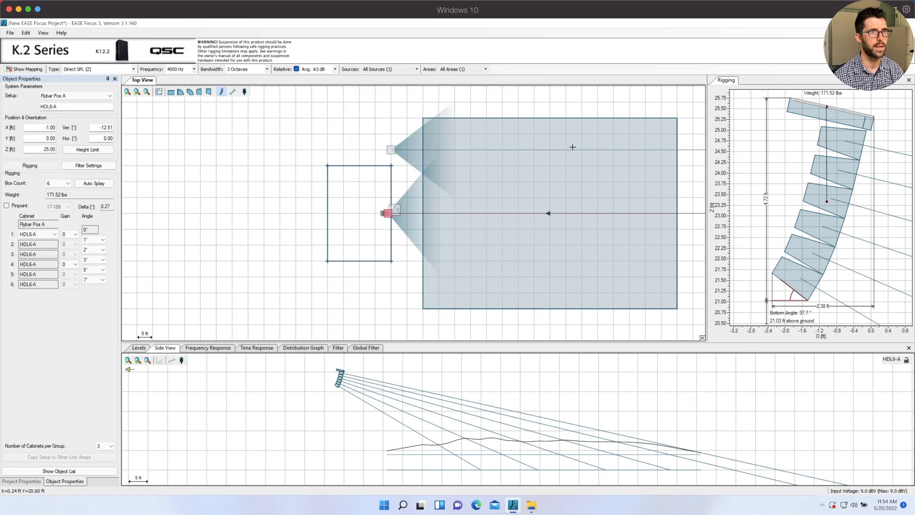
{"action": "left_click", "coordinate": [696, 149]}
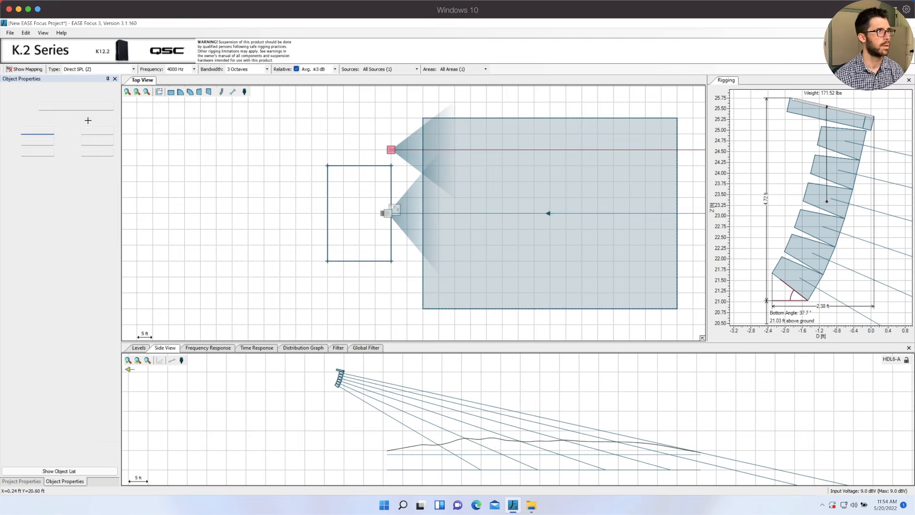
Set the K12.2 loudspeaker's Z height to 5 ft and rotate it outward to about 11.2° horizontally
{"action": "left_click", "coordinate": [39, 153]}
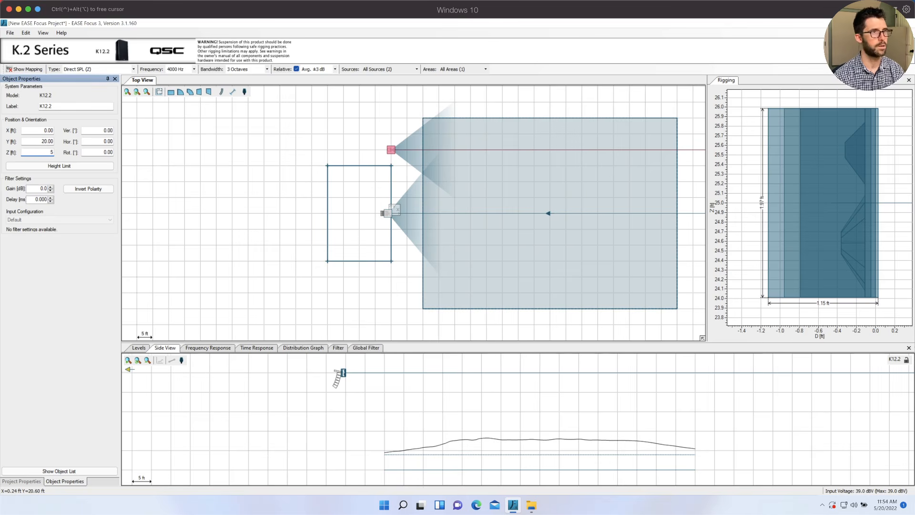
{"action": "type", "text": "5"}
{"action": "key", "text": "Return"}
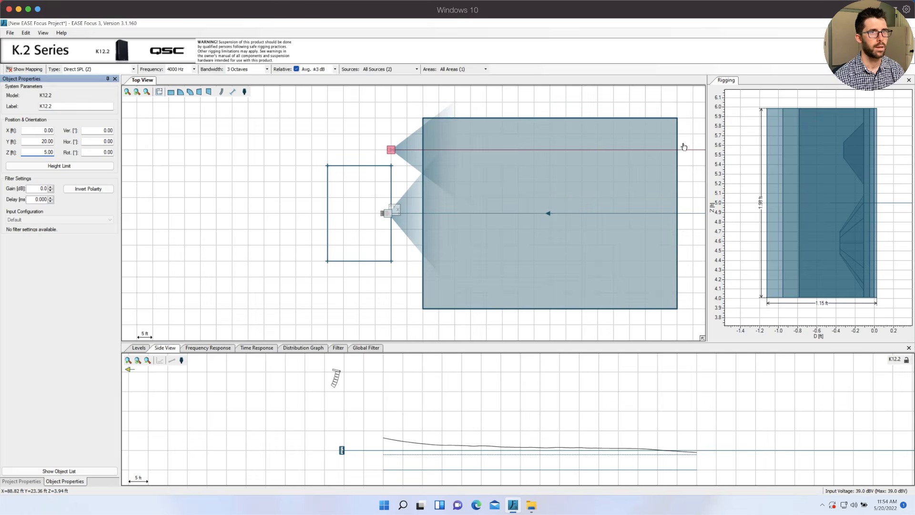
{"action": "left_click_drag", "start_coordinate": [694, 150], "coordinate": [677, 92]}
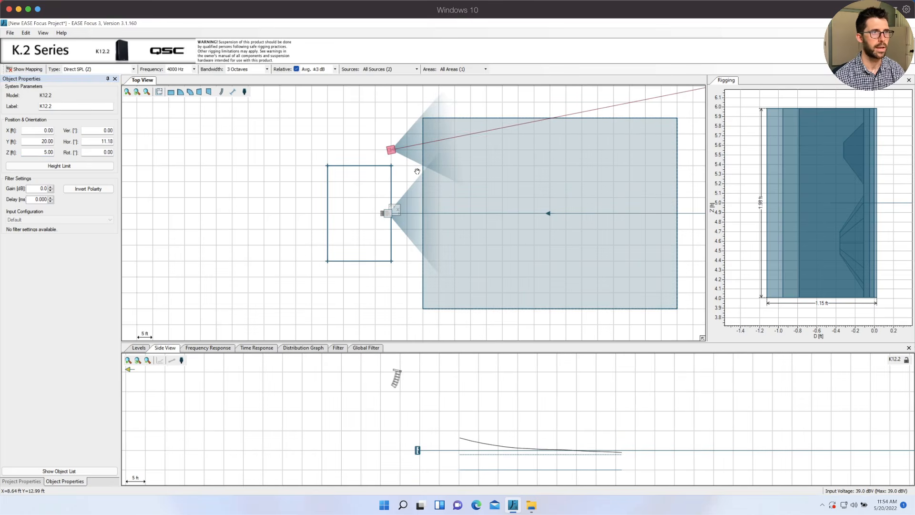
Duplicate the K12.2, place the copy at X 0 ft, Y -20 ft, and set its horizontal angle to -11.18°
{"action": "key", "text": "ctrl+v"}
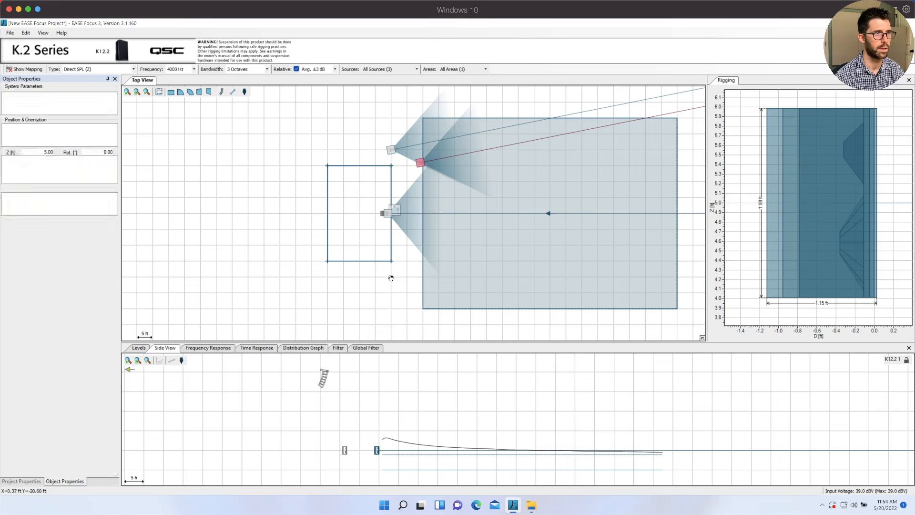
{"action": "left_click", "coordinate": [391, 278]}
{"action": "left_click_drag", "start_coordinate": [417, 205], "coordinate": [390, 276]}
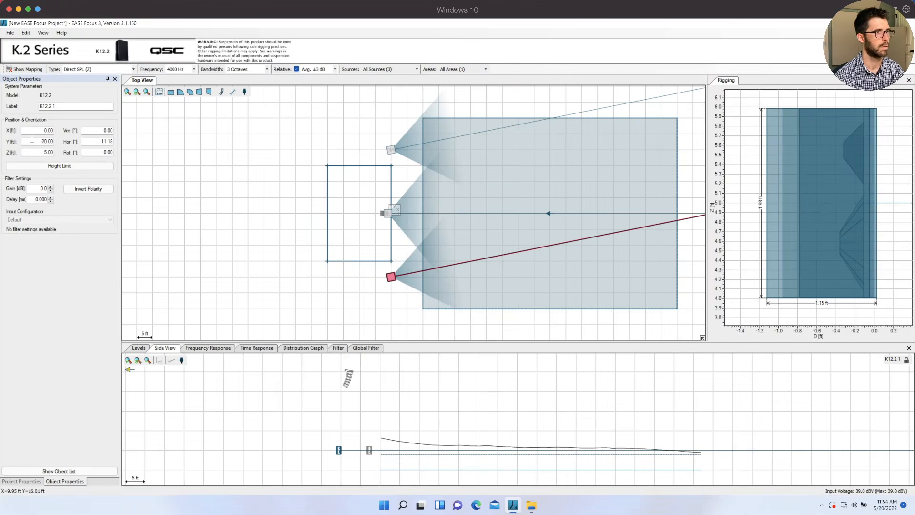
{"action": "double_click", "coordinate": [97, 140]}
{"action": "type", "text": "-"}
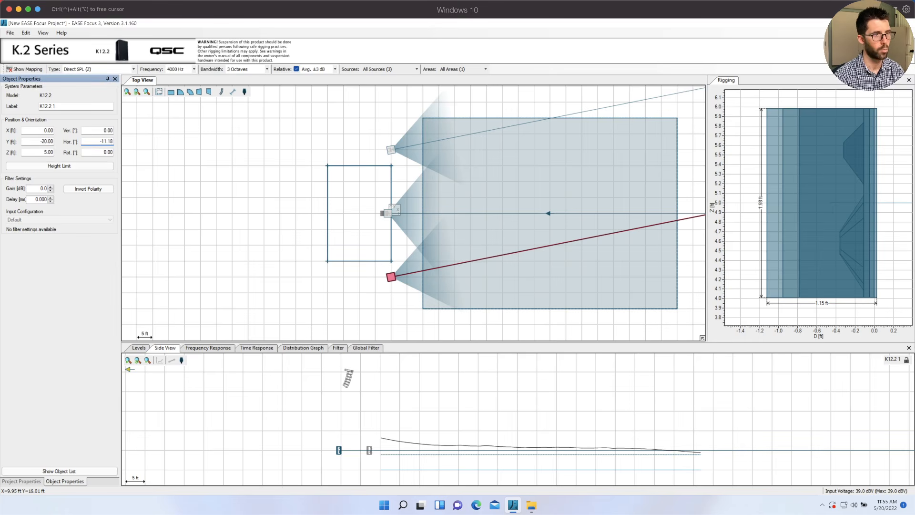
{"action": "key", "text": "Return"}
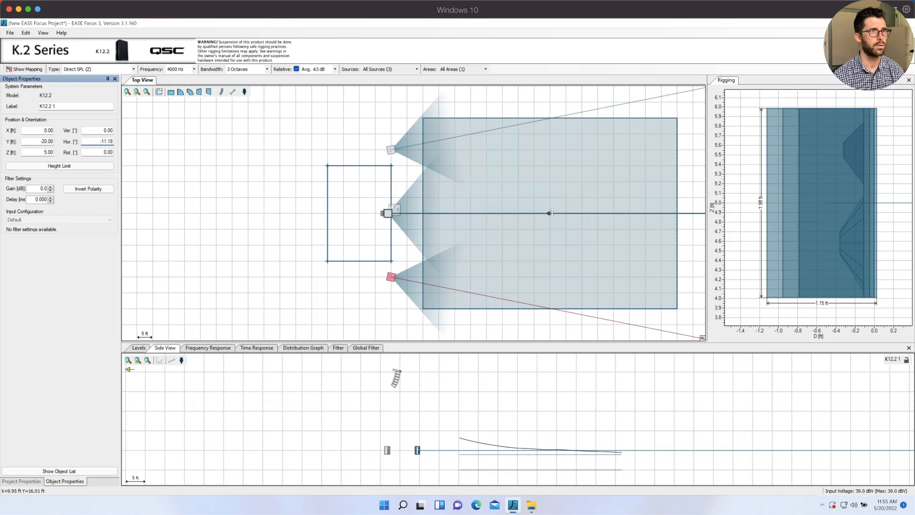
{"action": "left_click", "coordinate": [544, 236]}
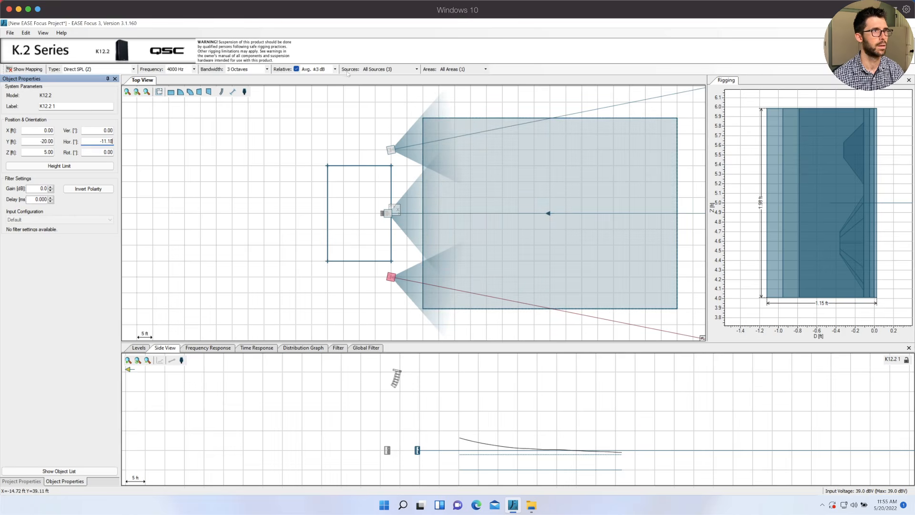
Add an RCF SUB8004-AS subwoofer on the stage centreline just behind the line array, at about X -5 ft, Y 0 ft
{"action": "left_click", "coordinate": [222, 91]}
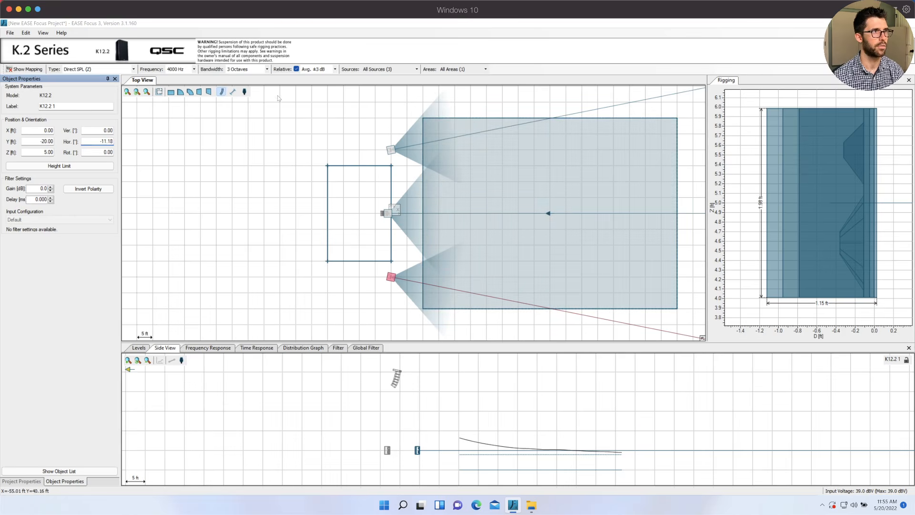
{"action": "left_click", "coordinate": [180, 180]}
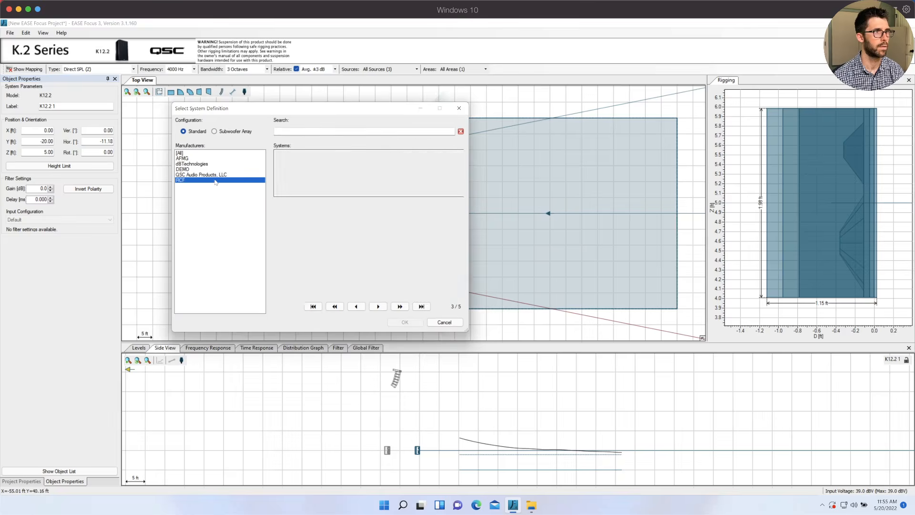
{"action": "left_click", "coordinate": [367, 180]}
{"action": "left_click", "coordinate": [420, 325]}
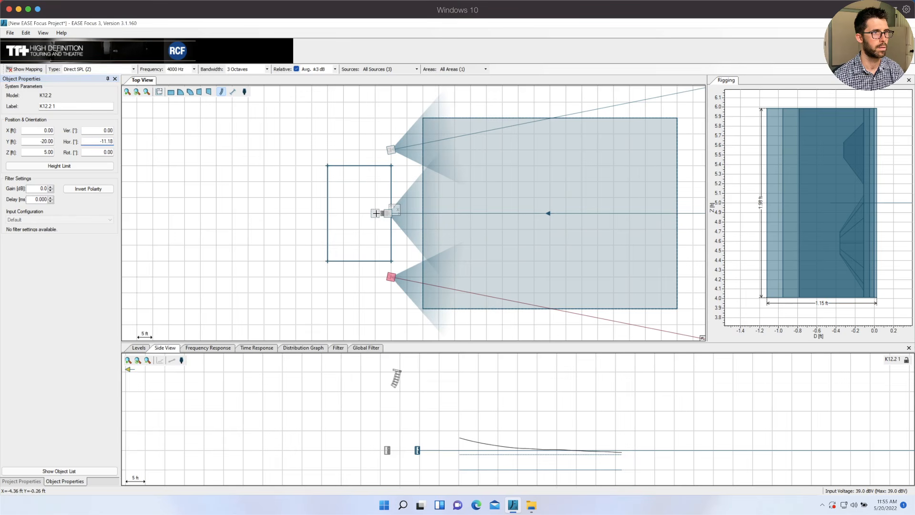
Set the subwoofer's Z height to 23 ft and its X position to -6 ft
{"action": "double_click", "coordinate": [40, 153]}
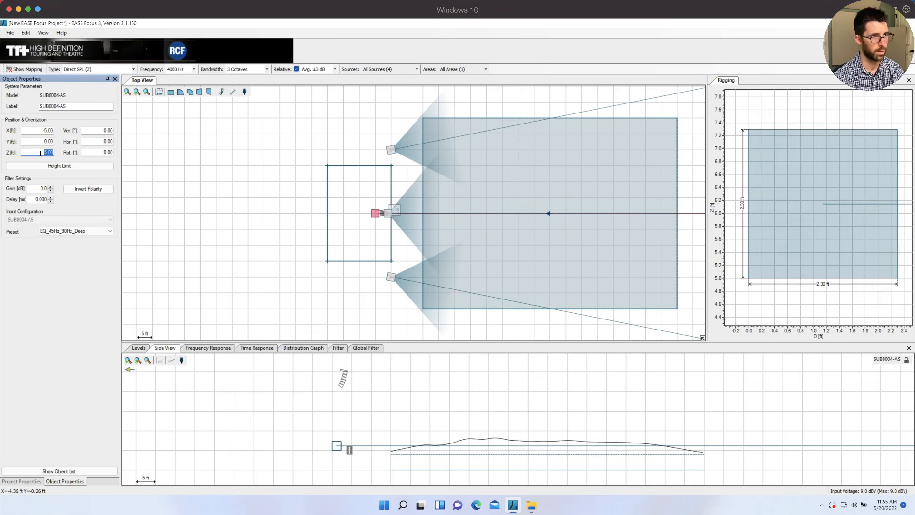
{"action": "type", "text": "23"}
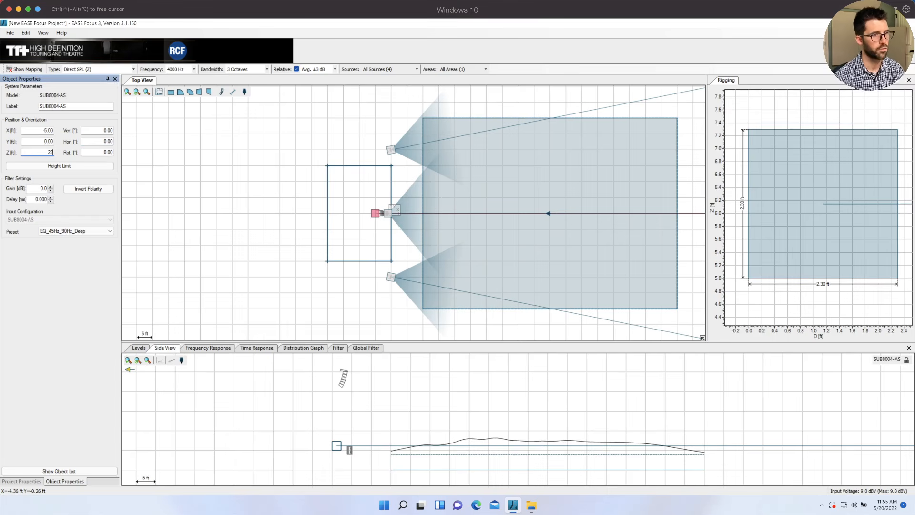
{"action": "key", "text": "Return"}
{"action": "left_click", "coordinate": [35, 128]}
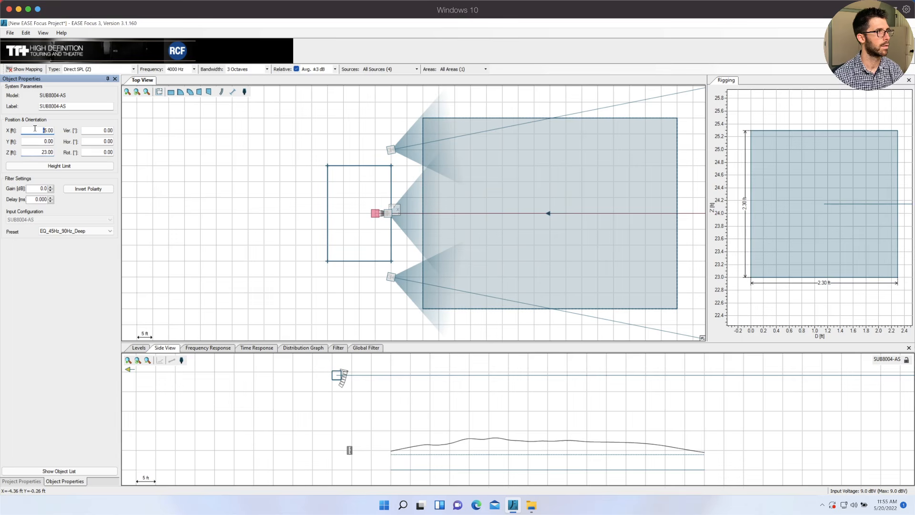
{"action": "type", "text": "6"}
{"action": "key", "text": "Return"}
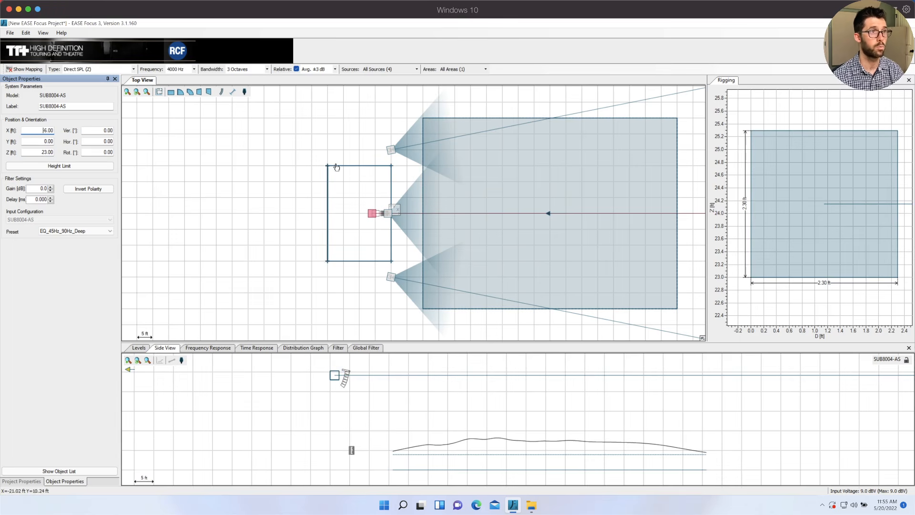
Duplicate the K12.2 at Y 20 ft and place the copy at X 0 ft, Y 0 ft with a horizontal angle of 0°
{"action": "left_click", "coordinate": [393, 152]}
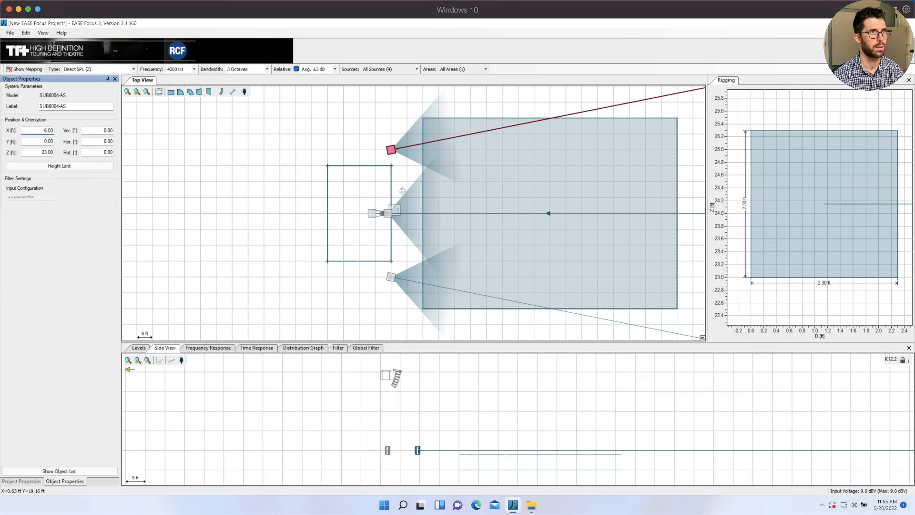
{"action": "key", "text": "ctrl+v"}
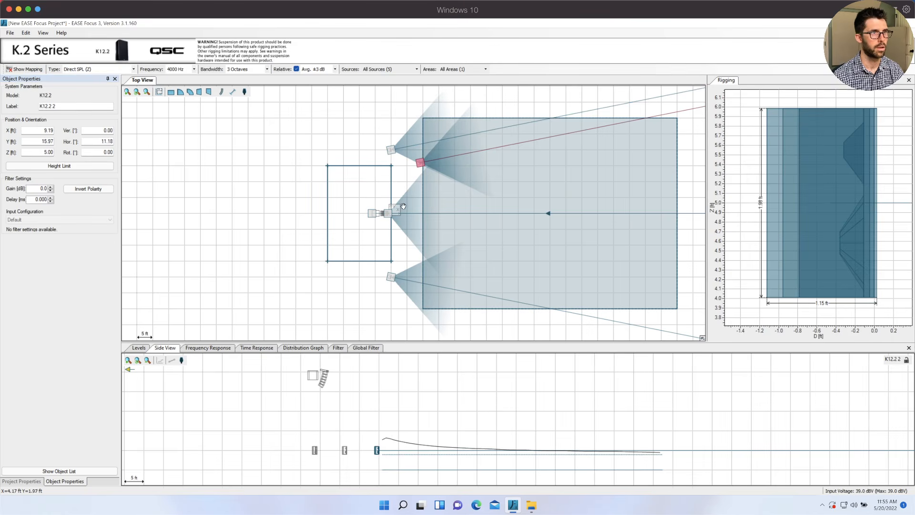
{"action": "double_click", "coordinate": [42, 131]}
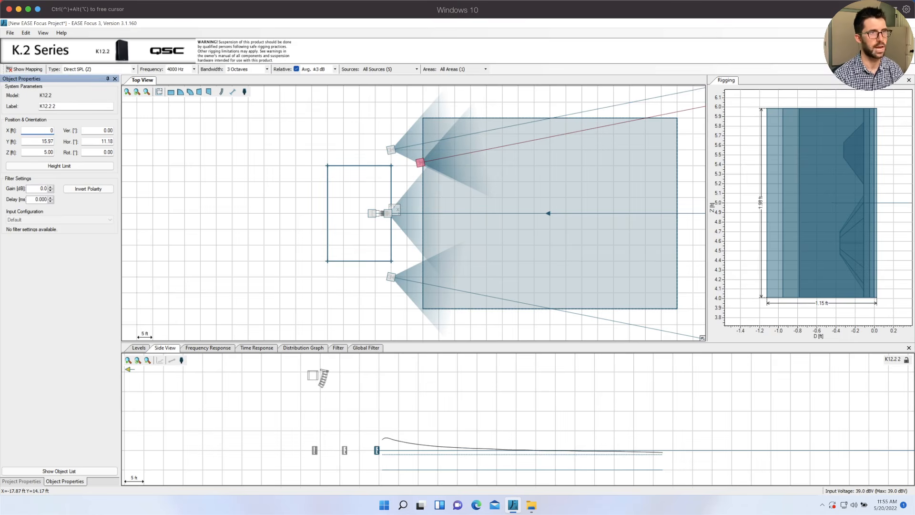
{"action": "key", "text": "Return"}
{"action": "double_click", "coordinate": [30, 141]}
{"action": "type", "text": "0"}
{"action": "key", "text": "Return"}
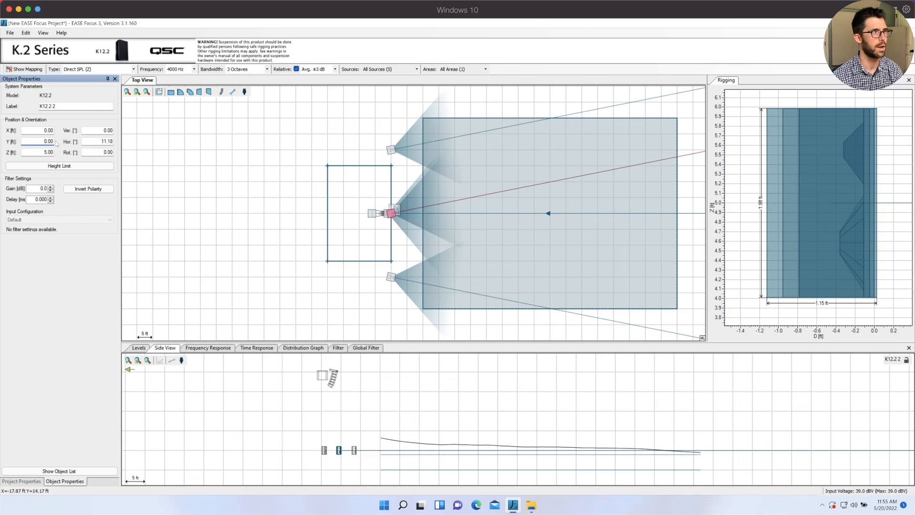
{"action": "double_click", "coordinate": [99, 141]}
{"action": "type", "text": "0"}
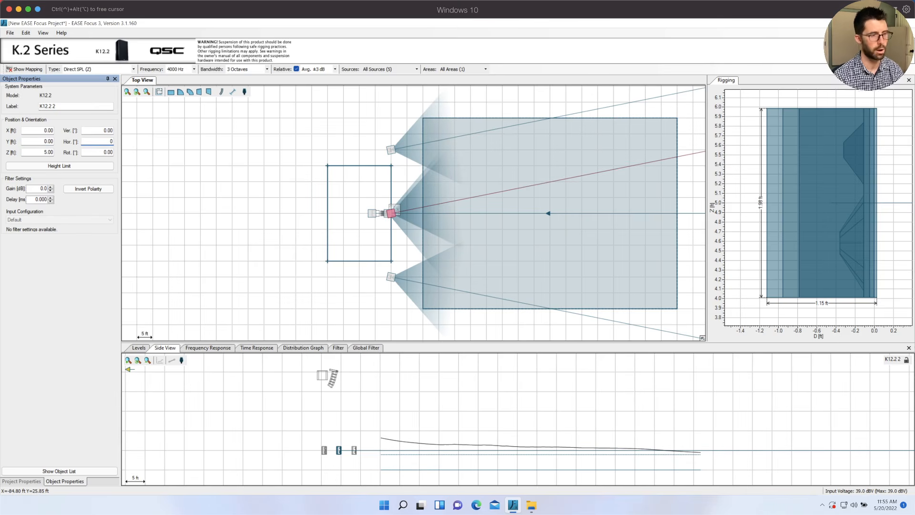
{"action": "key", "text": "Return"}
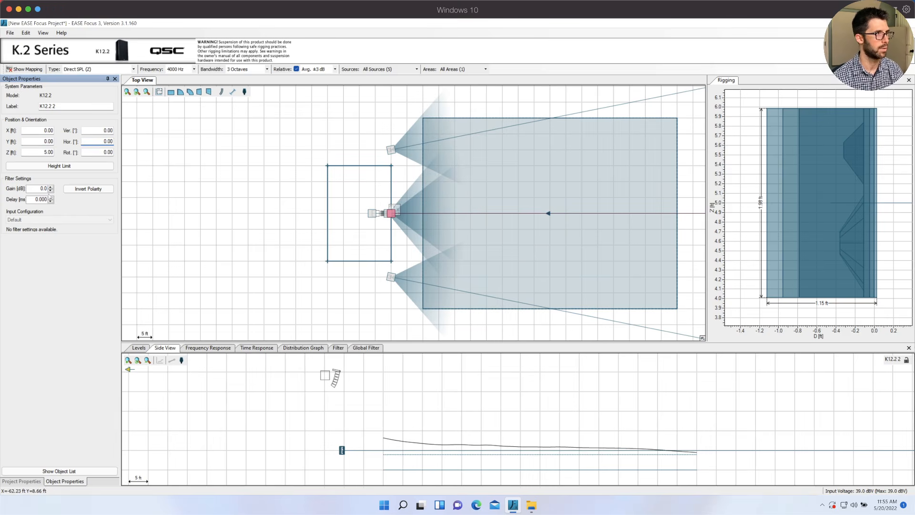
Set the gain of the centre K12.2 to -12 dB and of both outer K12.2 loudspeakers to -9 dB
{"action": "type", "text": "-12"}
{"action": "key", "text": "Return"}
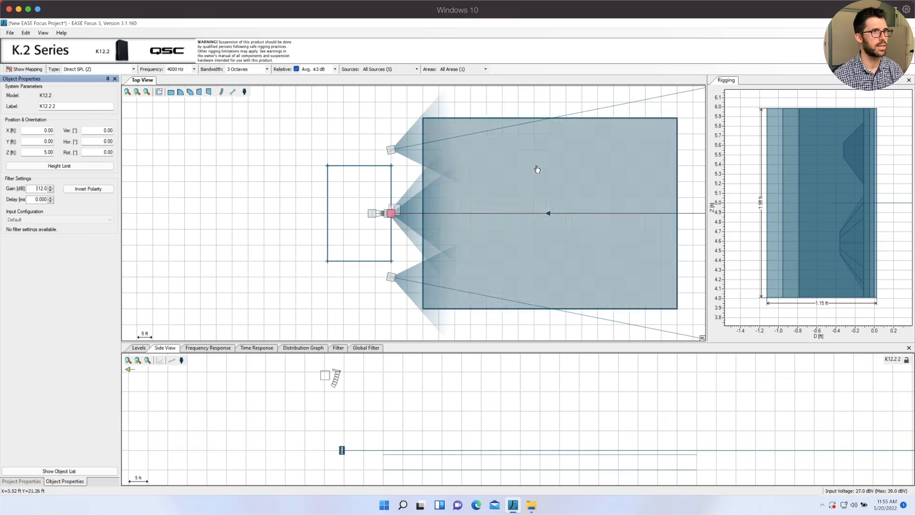
{"action": "left_click", "coordinate": [389, 152]}
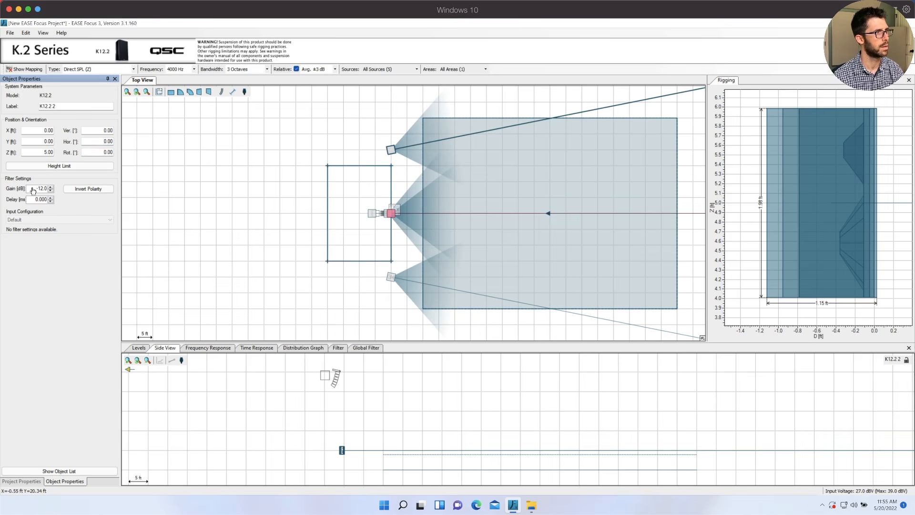
{"action": "type", "text": "-9"}
{"action": "key", "text": "Return"}
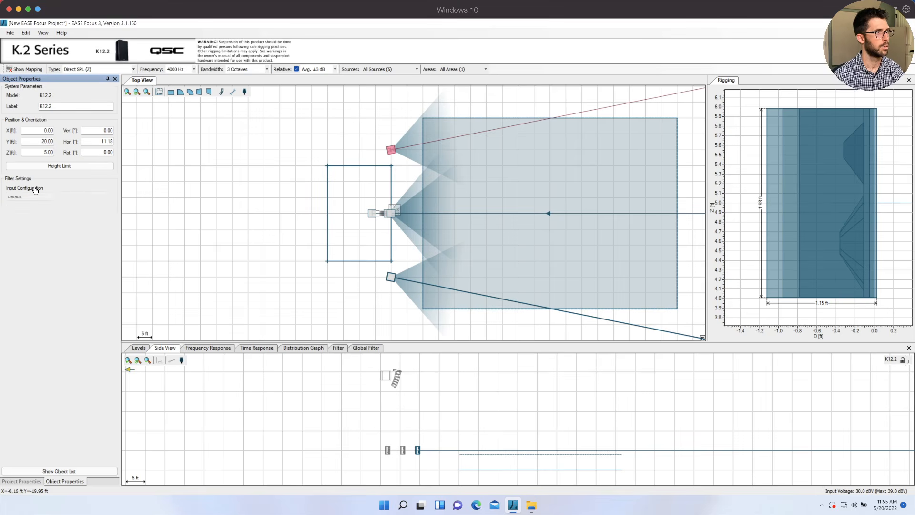
{"action": "left_click", "coordinate": [35, 188]}
{"action": "type", "text": "-9"}
{"action": "key", "text": "Return"}
Set the SUB8004-AS subwoofer's gain to -6 dB
{"action": "left_click", "coordinate": [372, 214]}
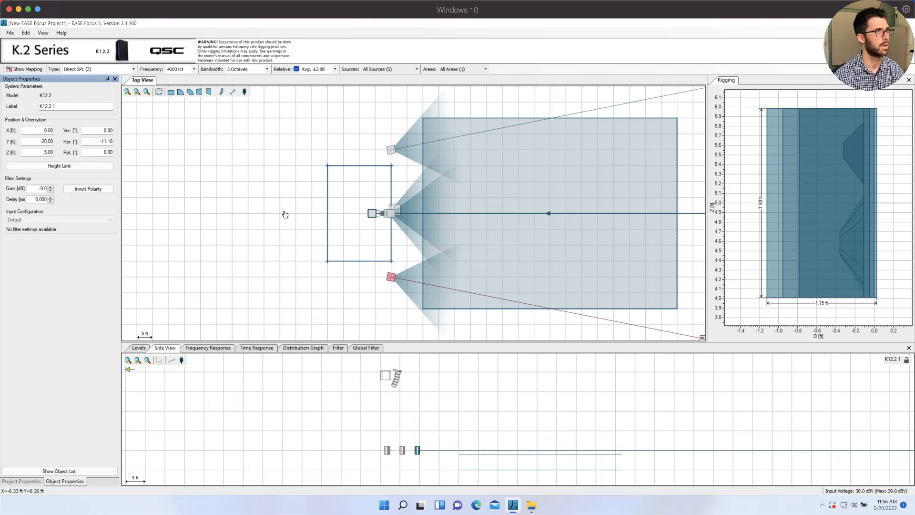
{"action": "left_click", "coordinate": [35, 188]}
{"action": "type", "text": "-6"}
{"action": "key", "text": "Return"}
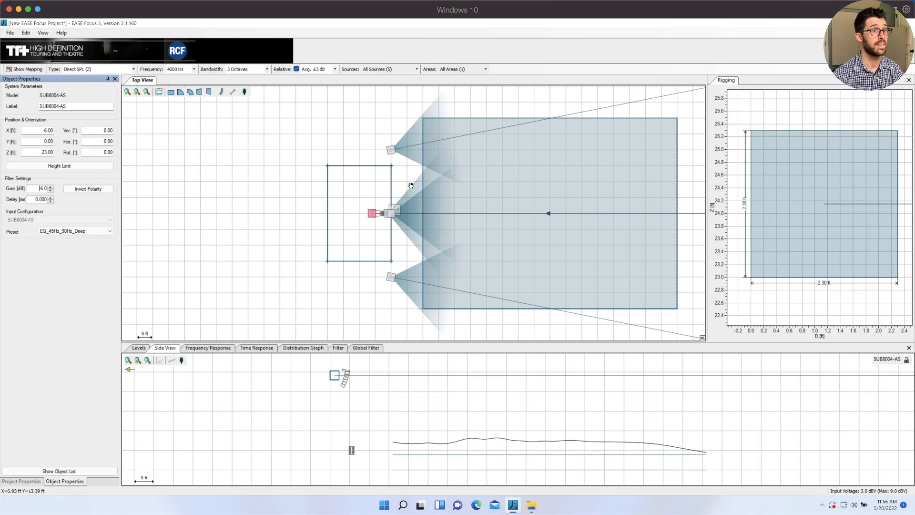
Leave only the HDL6-A active among the sound sources and store it as a source group named Mains
{"action": "left_click", "coordinate": [395, 219]}
{"action": "left_click", "coordinate": [406, 70]}
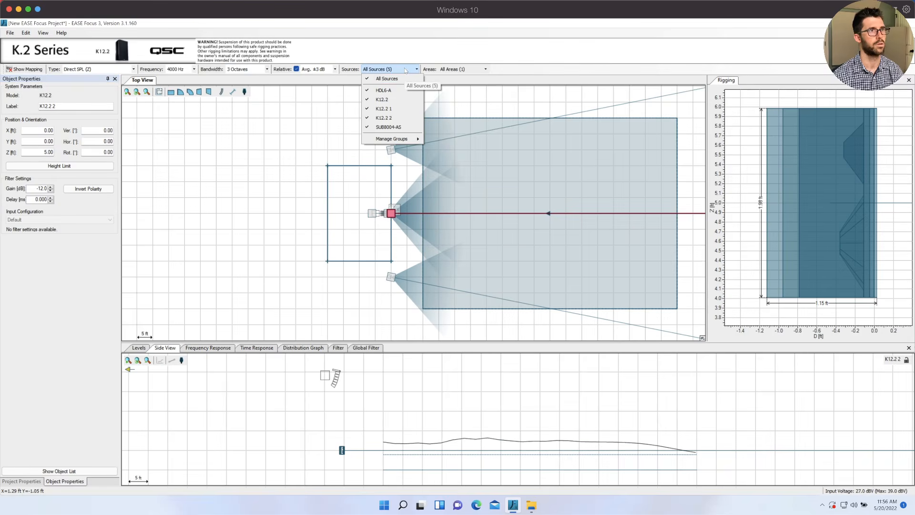
{"action": "left_click", "coordinate": [382, 99]}
{"action": "left_click", "coordinate": [384, 108]}
{"action": "left_click", "coordinate": [388, 117]}
{"action": "left_click", "coordinate": [388, 127]}
{"action": "mouse_move", "coordinate": [414, 140]}
{"action": "left_click", "coordinate": [446, 142]}
{"action": "type", "text": "Mains"}
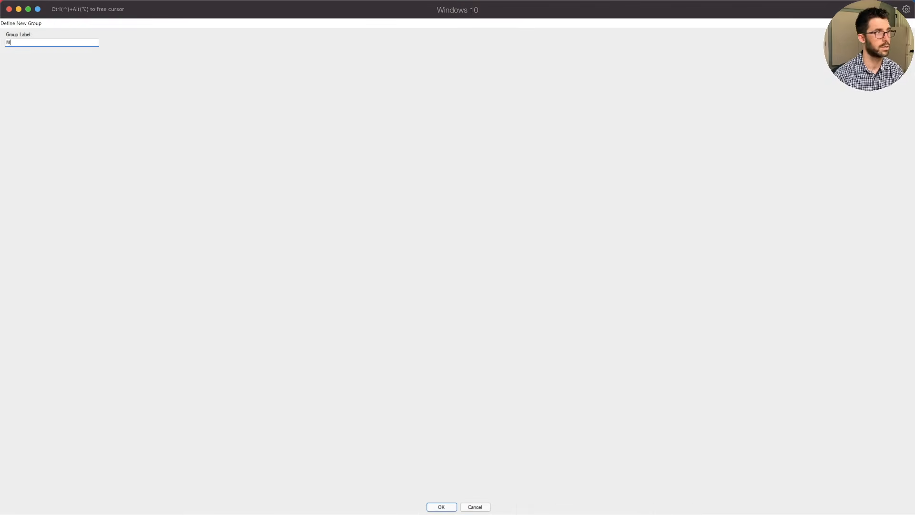
{"action": "key", "text": "Return"}
Activate only the three K12.2 loudspeakers and store them as a source group named Fills
{"action": "left_click", "coordinate": [415, 66]}
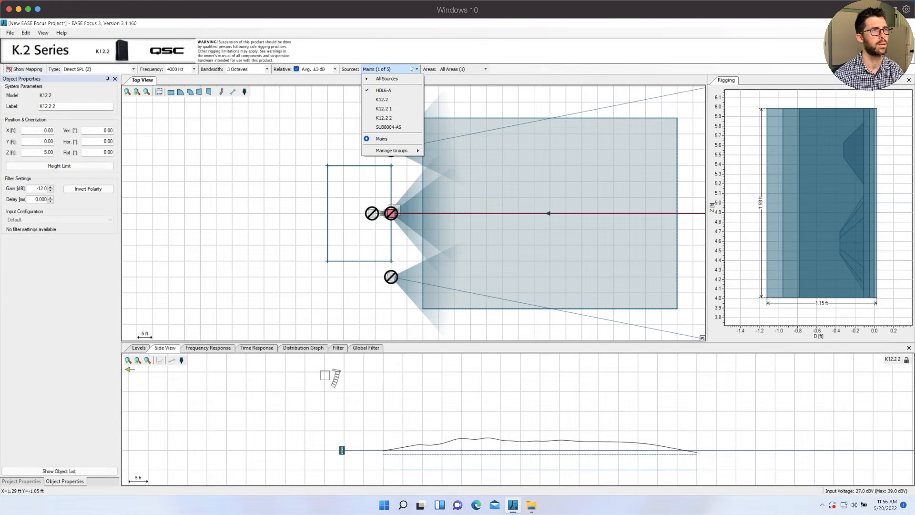
{"action": "left_click", "coordinate": [405, 113]}
{"action": "left_click", "coordinate": [406, 112]}
{"action": "left_click", "coordinate": [406, 118]}
{"action": "left_click", "coordinate": [403, 91]}
{"action": "mouse_move", "coordinate": [415, 150]}
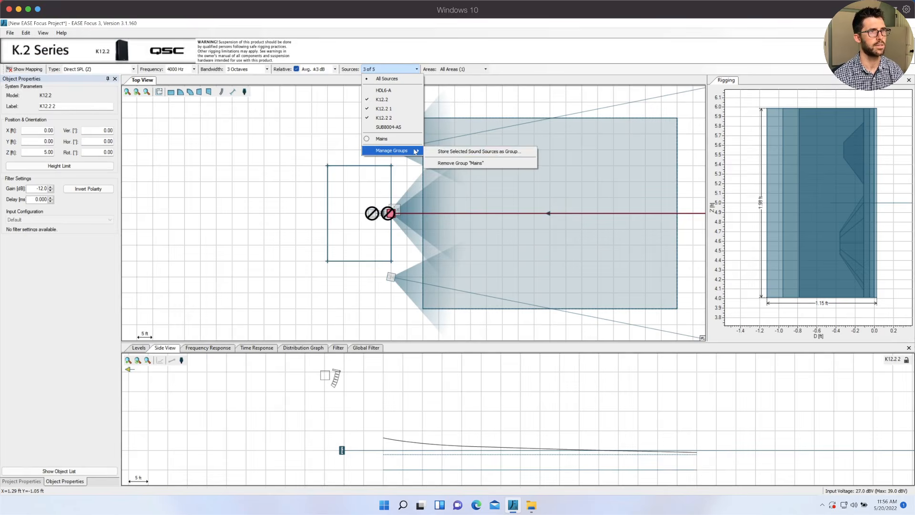
{"action": "left_click", "coordinate": [456, 153]}
{"action": "type", "text": "Fills"}
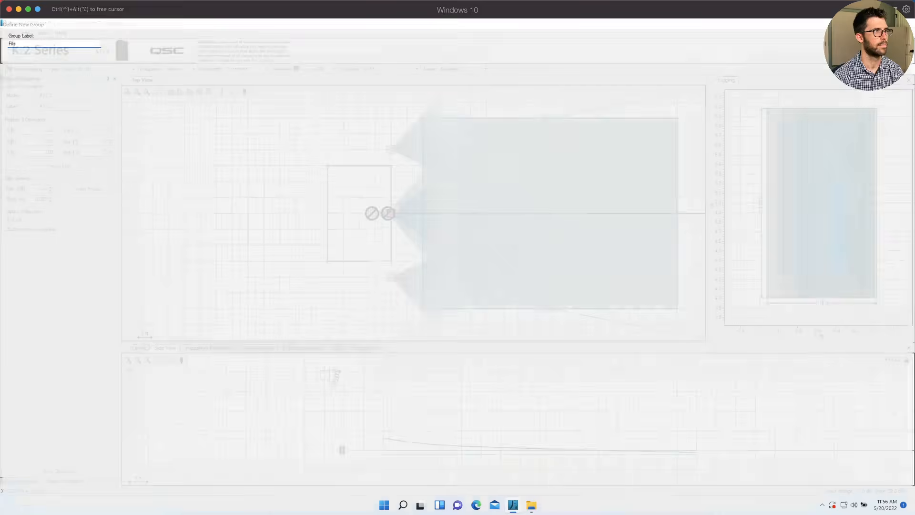
{"action": "key", "text": "Return"}
Activate only the SUB8004-AS and store it as a source group named Sub
{"action": "left_click", "coordinate": [395, 70]}
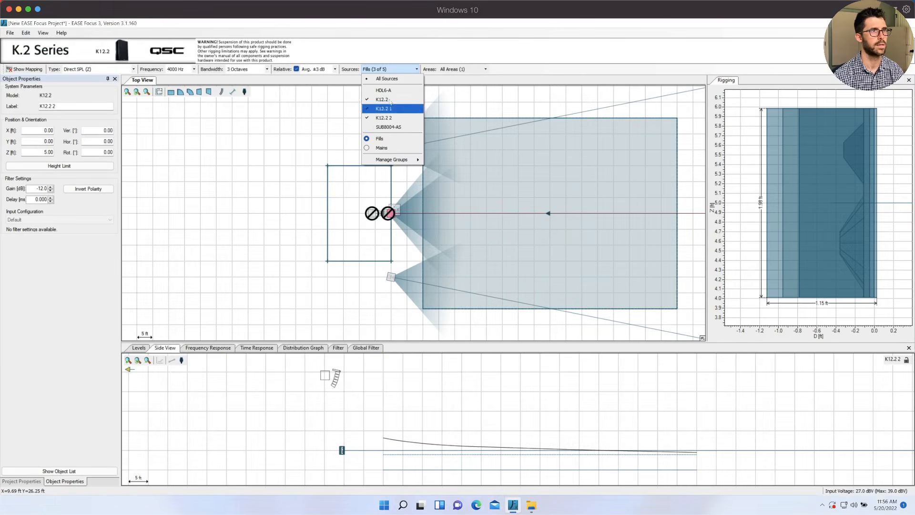
{"action": "left_click", "coordinate": [388, 79]}
{"action": "left_click", "coordinate": [390, 80]}
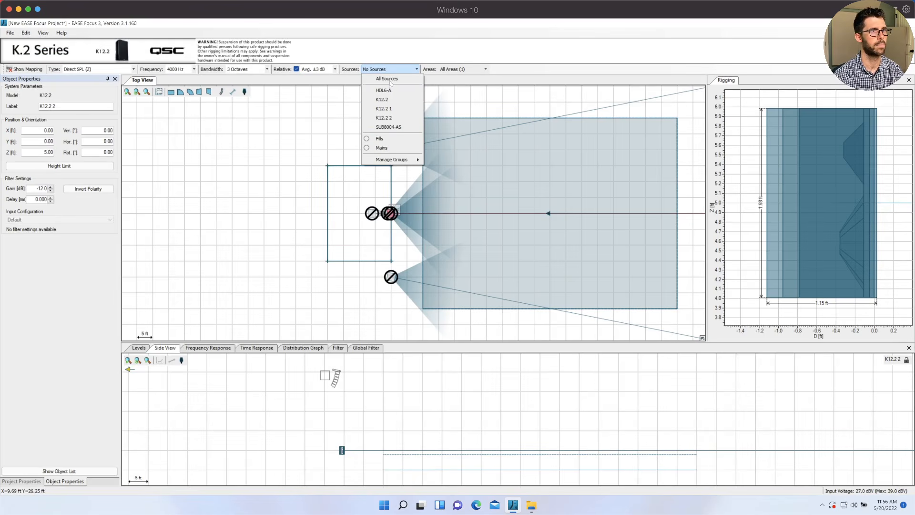
{"action": "left_click", "coordinate": [388, 127]}
{"action": "mouse_move", "coordinate": [413, 162]}
{"action": "left_click", "coordinate": [451, 160]}
{"action": "type", "text": "S"}
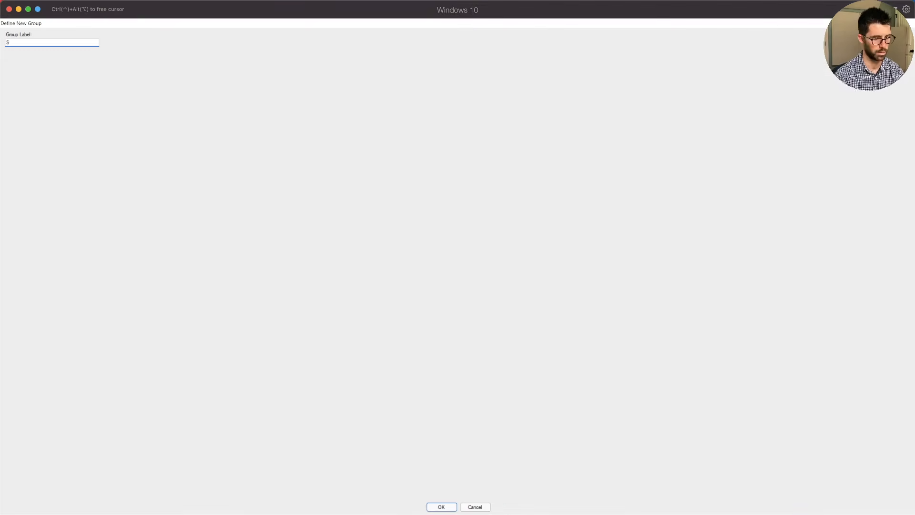
{"action": "type", "text": "ub"}
{"action": "key", "text": "Return"}
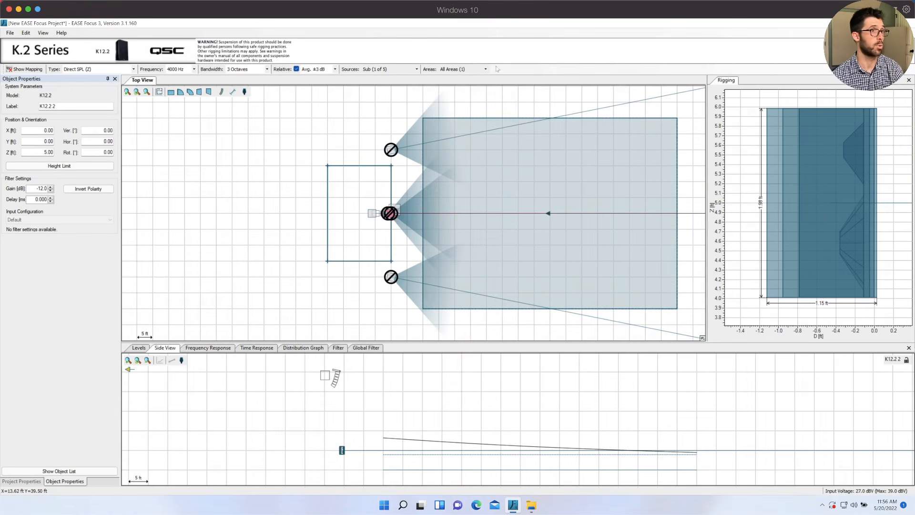
Reactivate all sound sources and show the level mapping across the audience area
{"action": "left_click", "coordinate": [417, 69]}
{"action": "left_click", "coordinate": [386, 78]}
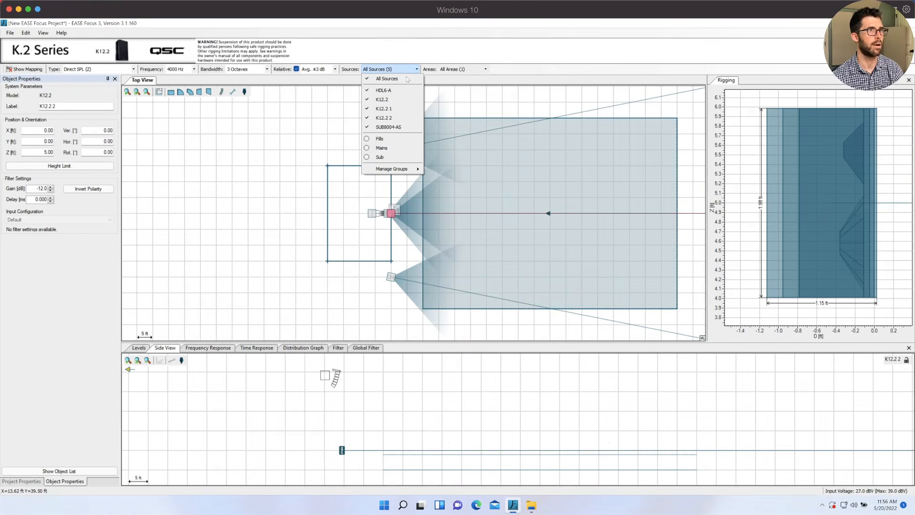
{"action": "left_click", "coordinate": [400, 71]}
{"action": "left_click", "coordinate": [26, 70]}
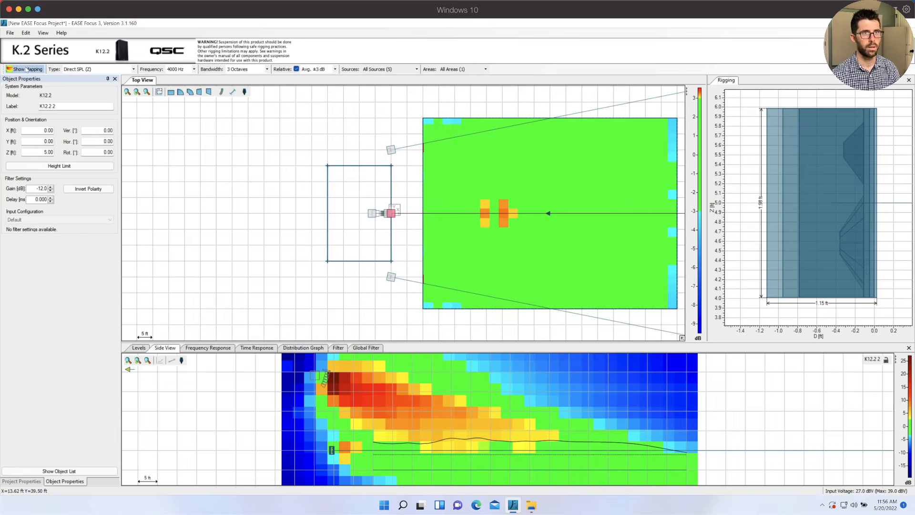